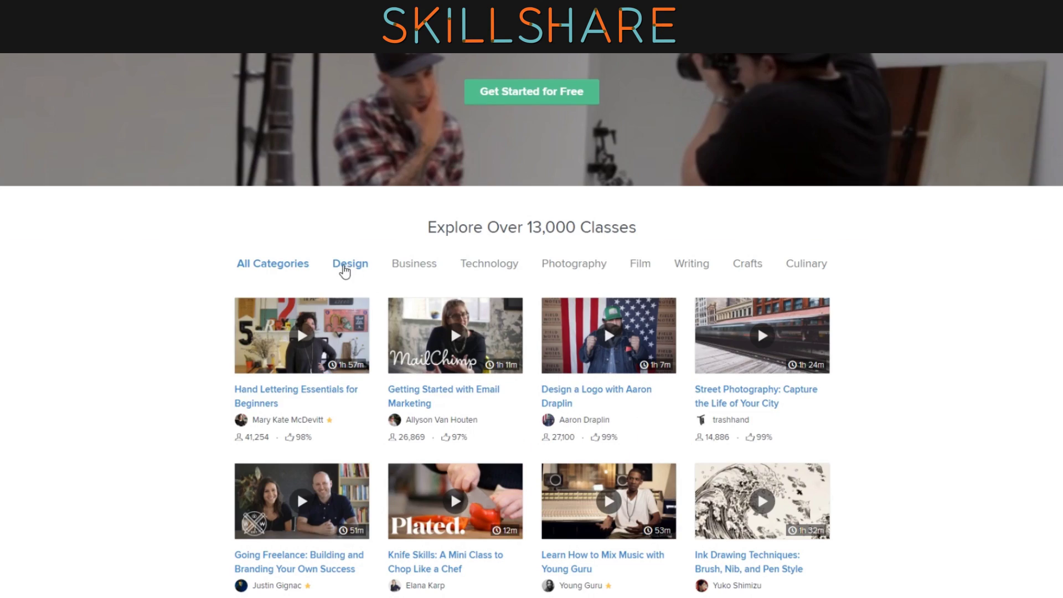
Pick the Design topic on Skillshare and browse its list of classes
click(399, 290)
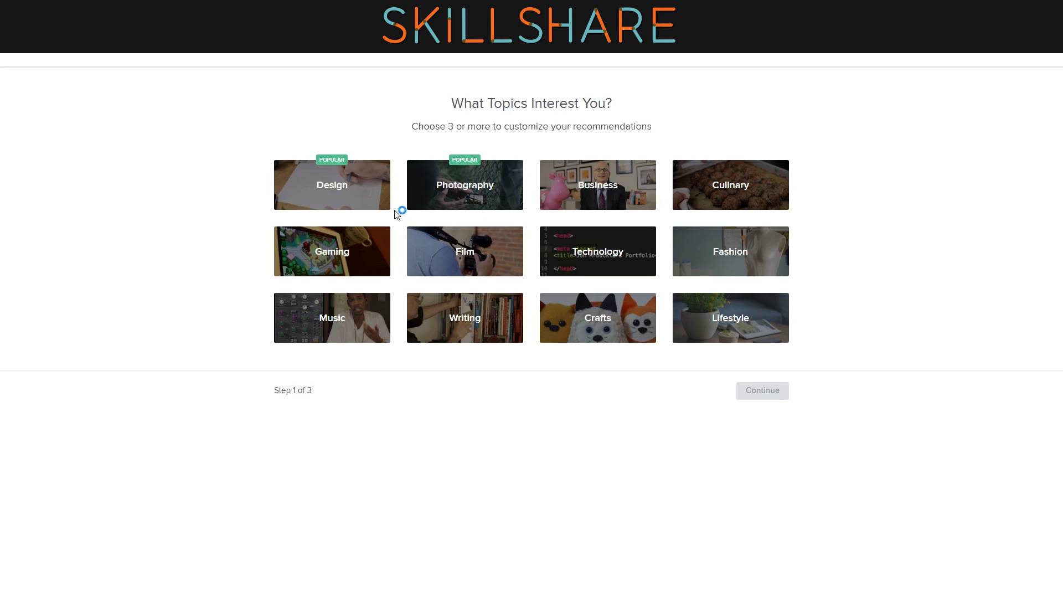
click(386, 206)
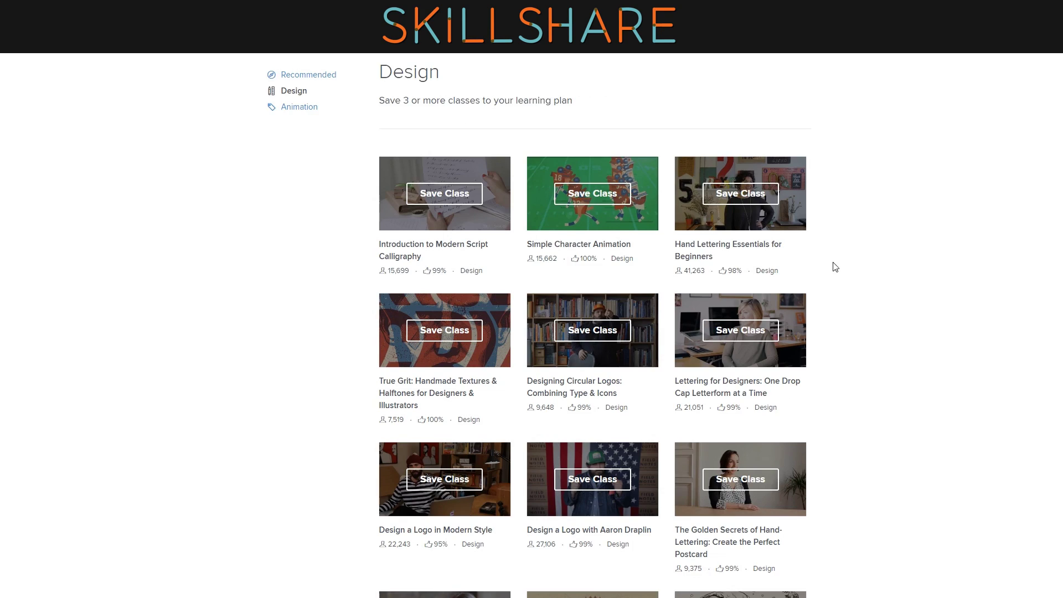
scroll(836, 265, down, 10)
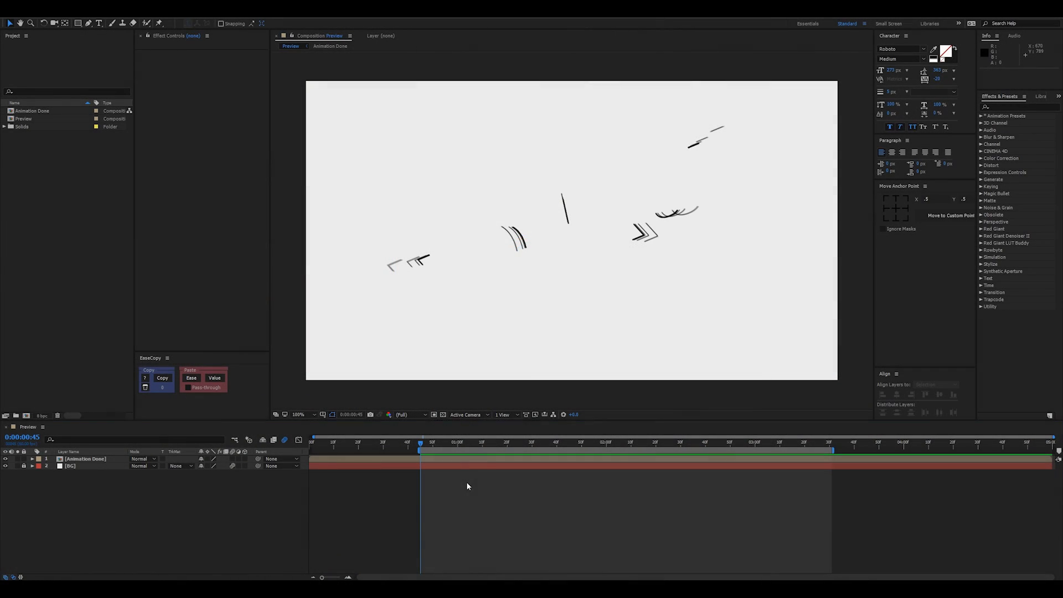
In After Effects, play and scrub the finished text animation in the Preview composition and expand the Generate effects category
key(space)
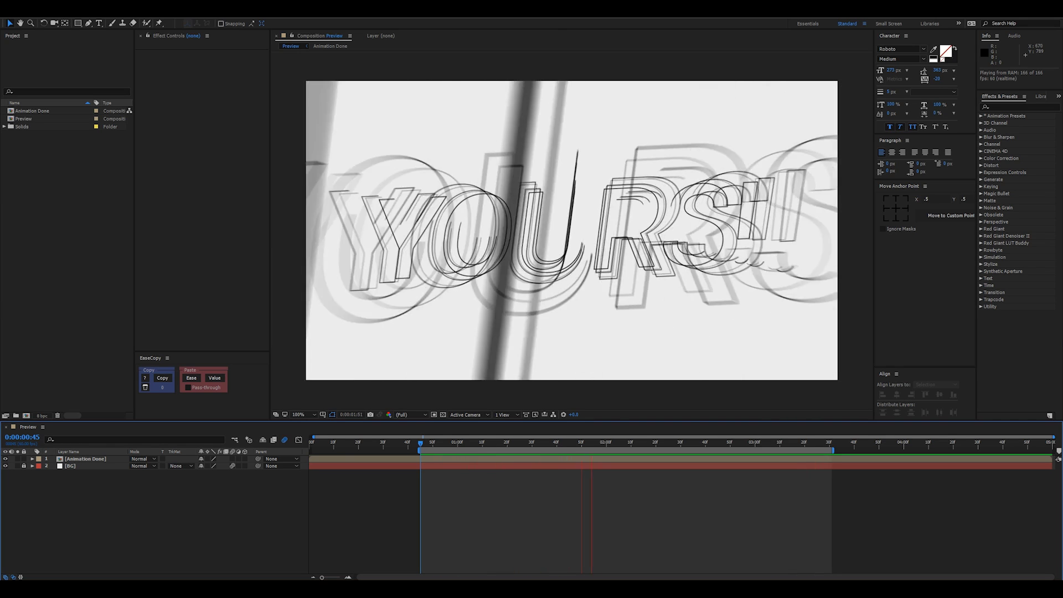
click(986, 183)
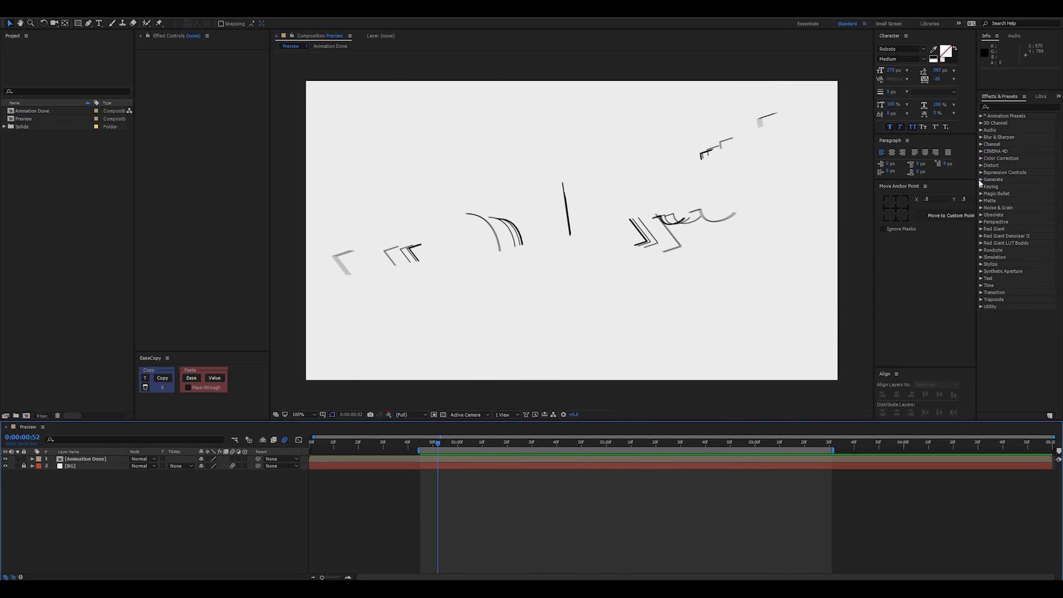
click(982, 180)
click(1006, 342)
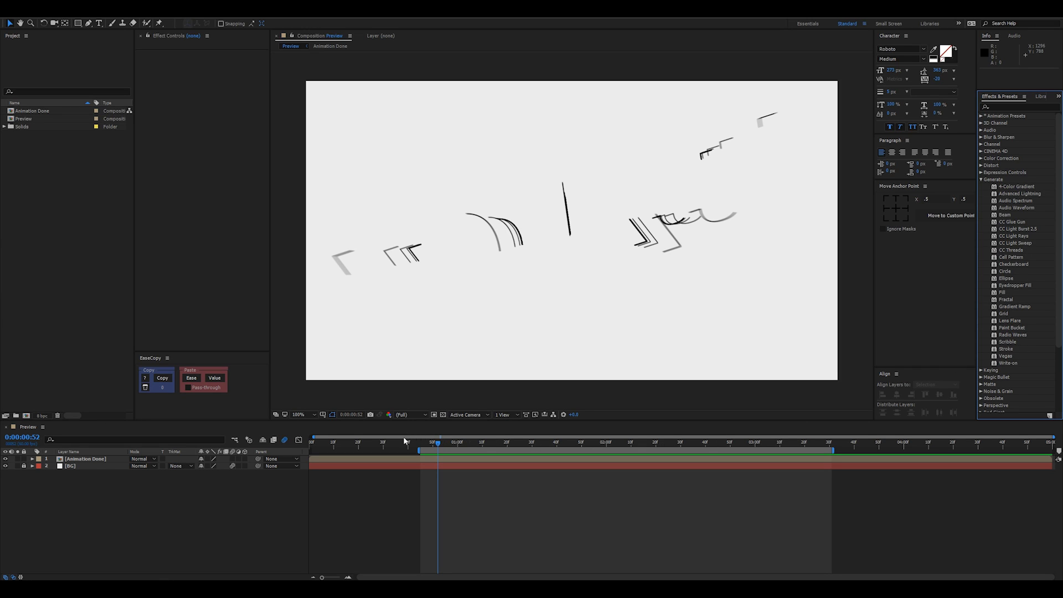
drag(441, 444, 563, 446)
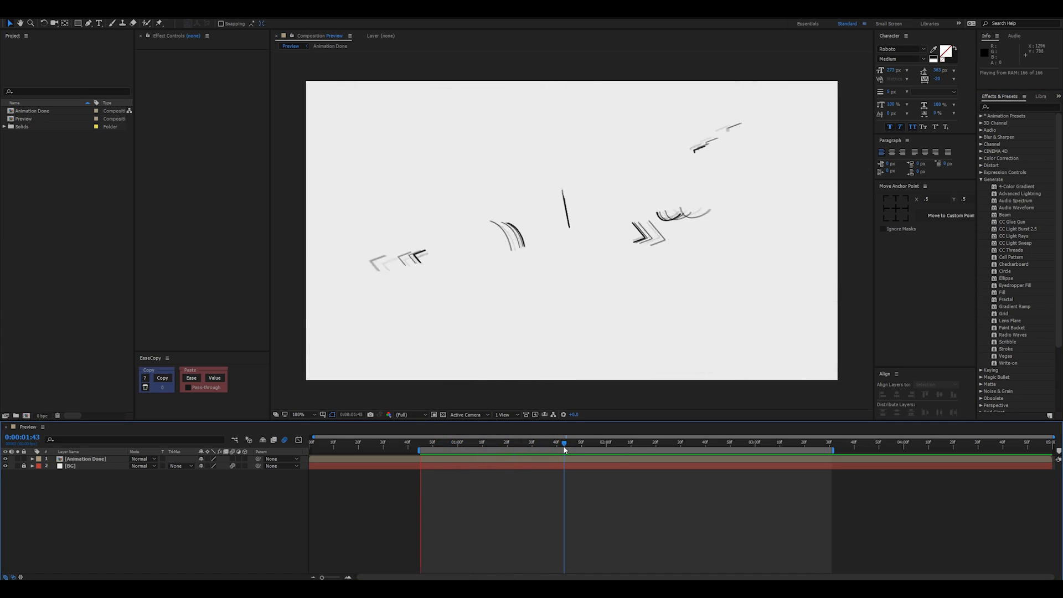
key(space)
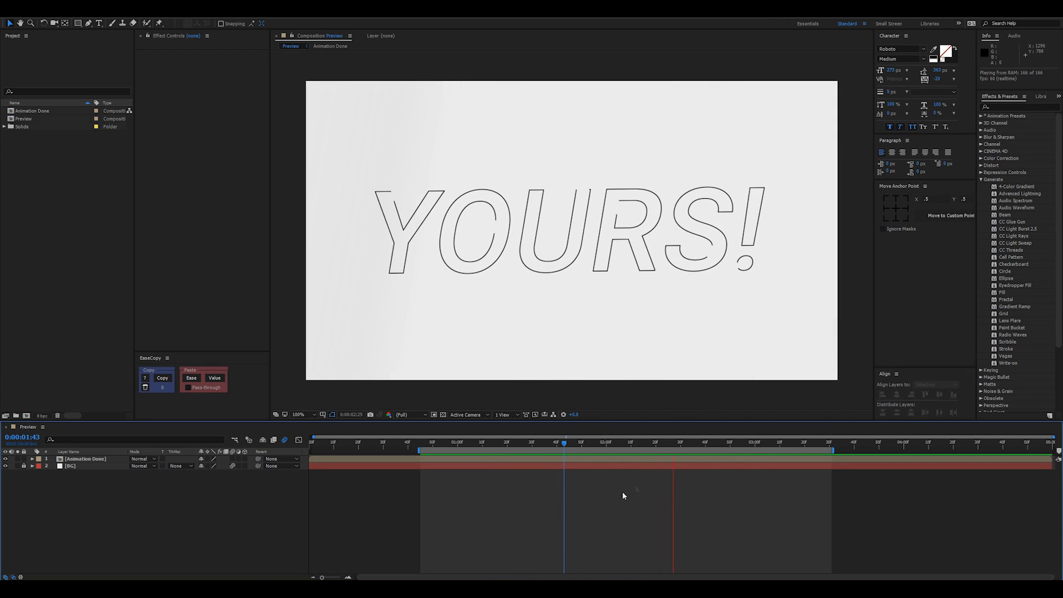
Create a 1280 x 720, 60 fps, 5-second composition named Youtube Tutorial_Main
right_click(59, 247)
click(72, 253)
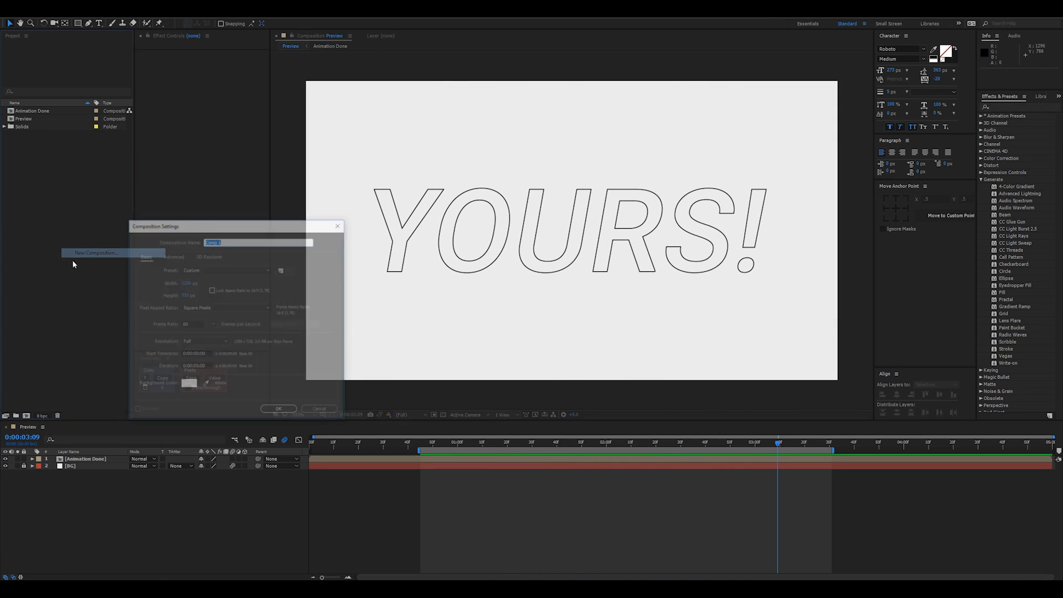
text(Youtube Tutorial_Main)
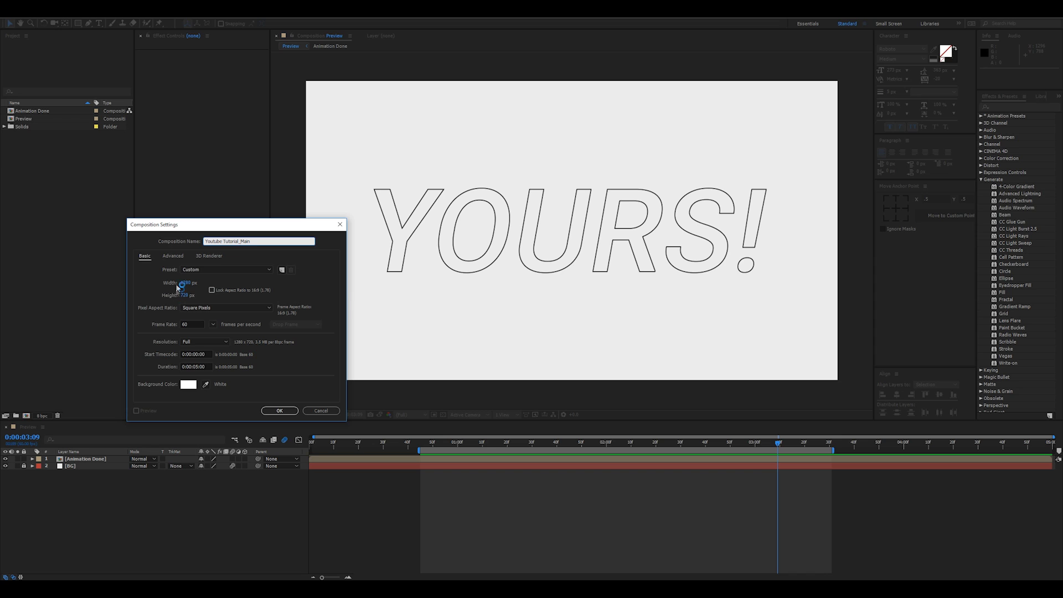
click(278, 411)
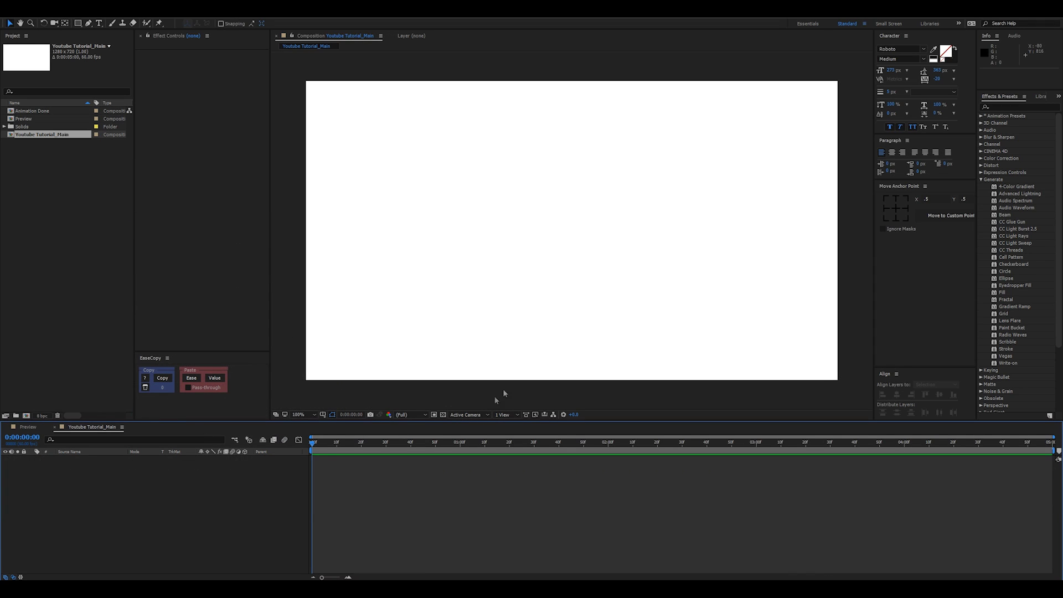
Add a text layer reading "yours" in the new composition
key(ctrl+t)
click(394, 215)
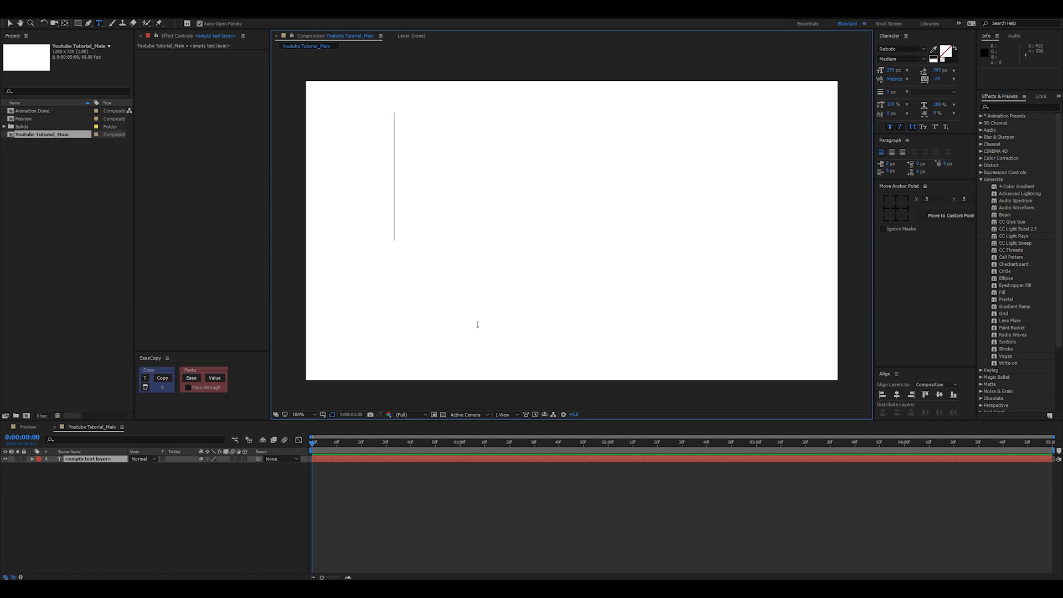
text(yours)
key(KP_Enter)
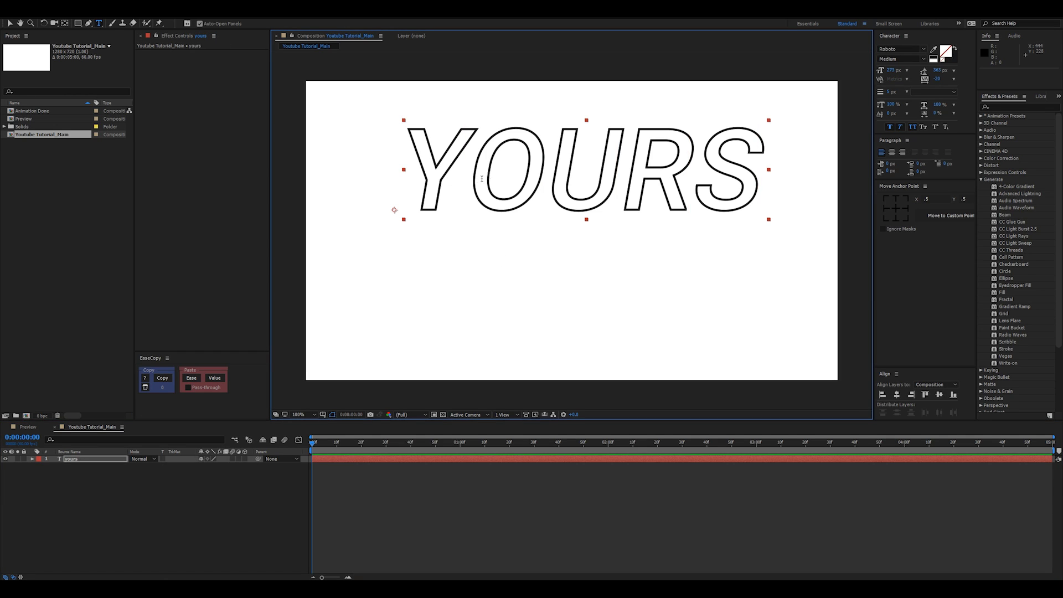
key(v)
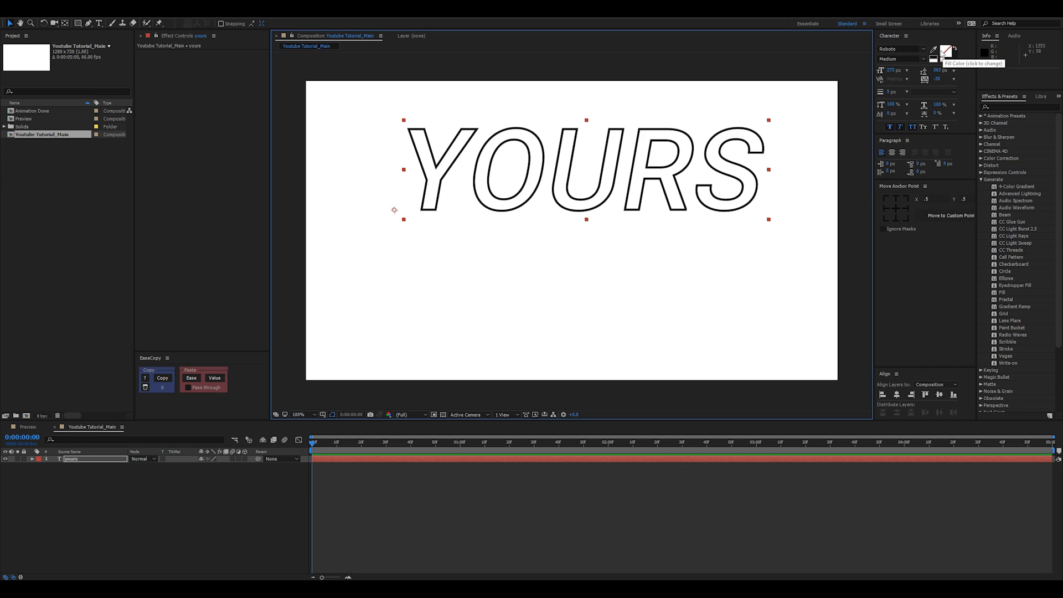
click(947, 52)
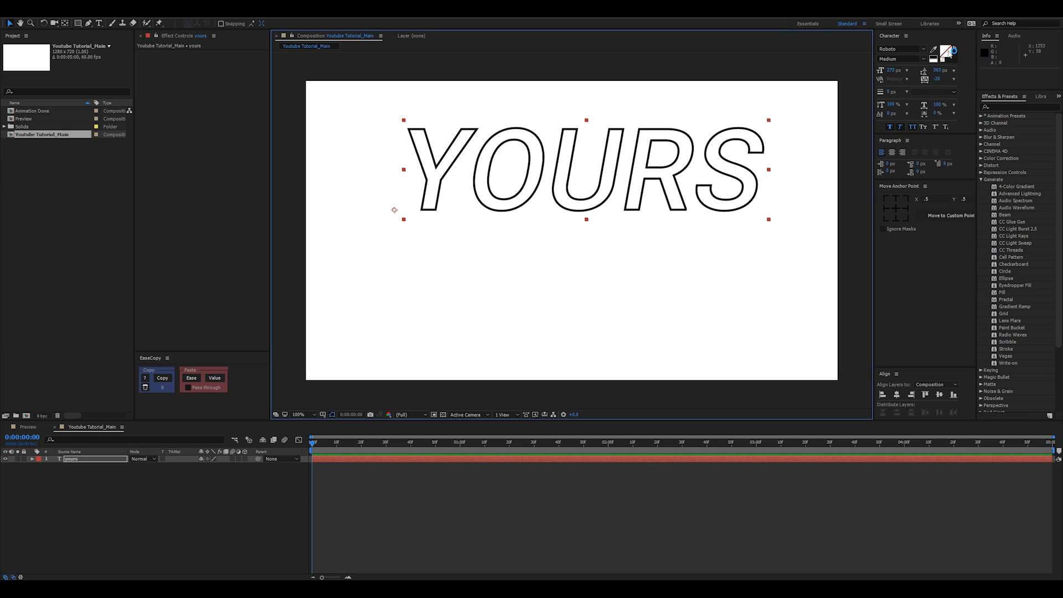
click(948, 52)
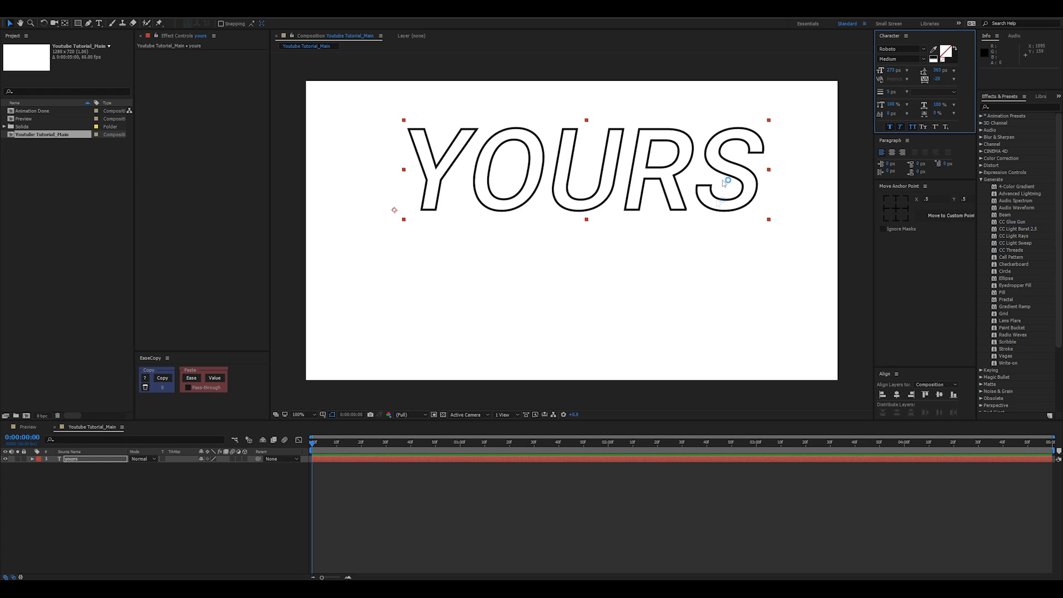
Centre the text layer's anchor point and align the layer horizontally and vertically to the middle of the composition
click(896, 209)
click(897, 394)
click(939, 394)
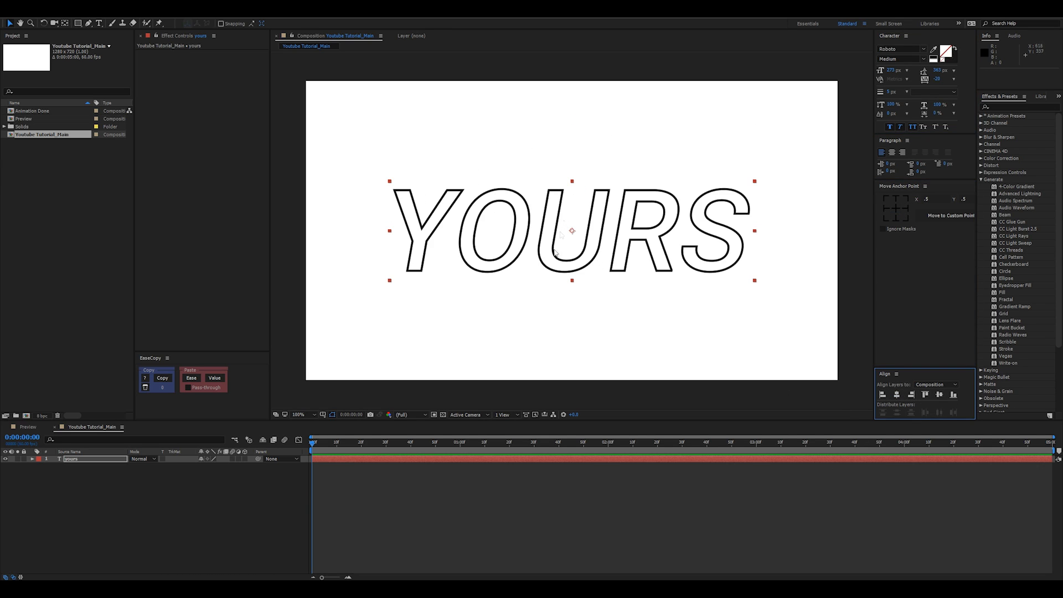
Show the transparency grid and try a red FE0000 fill on the text, restoring it to no fill
click(443, 415)
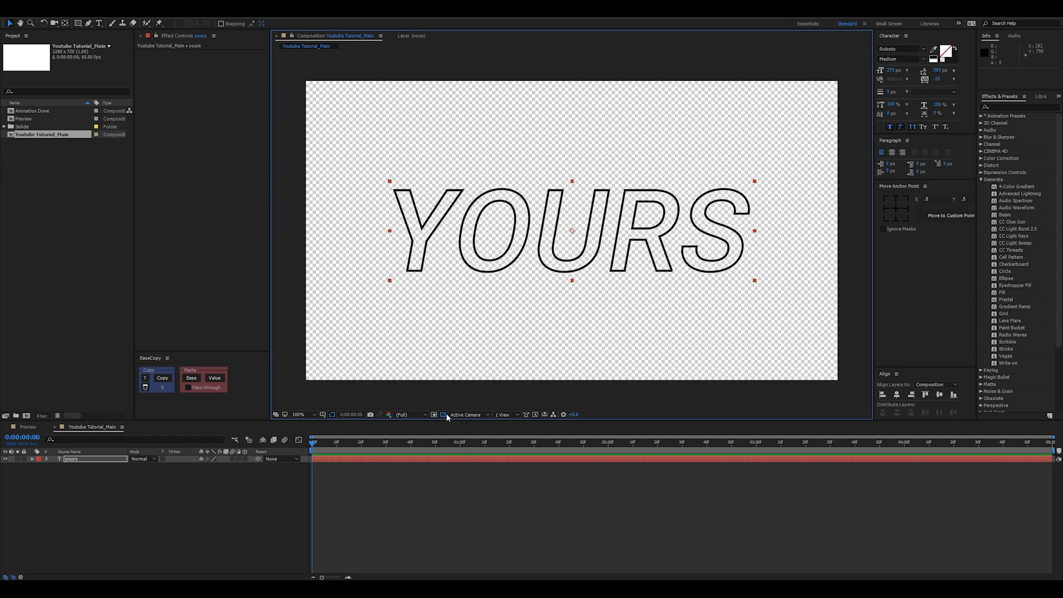
key(period)
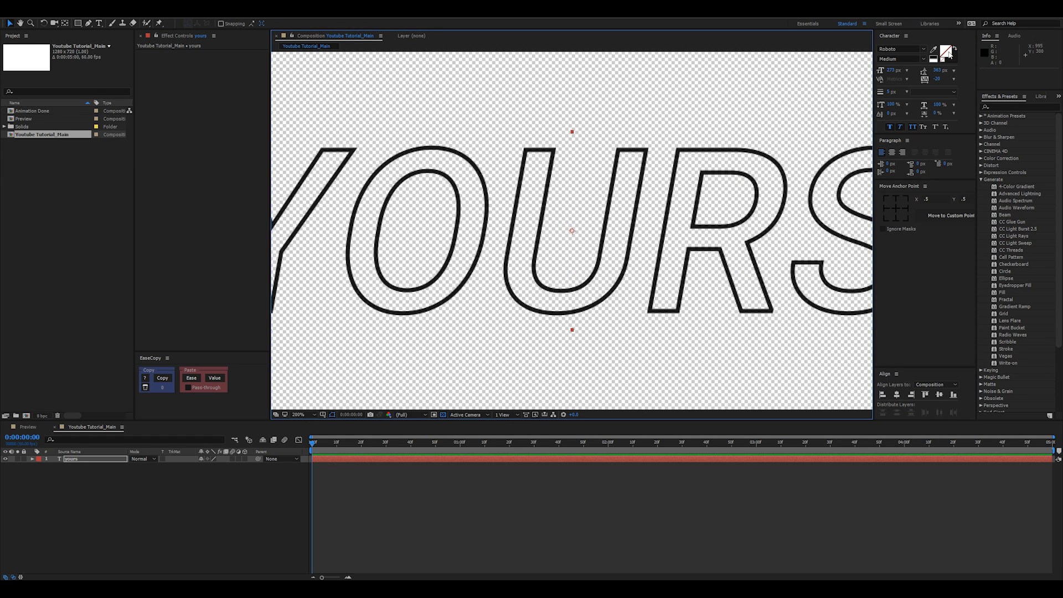
click(948, 53)
click(372, 263)
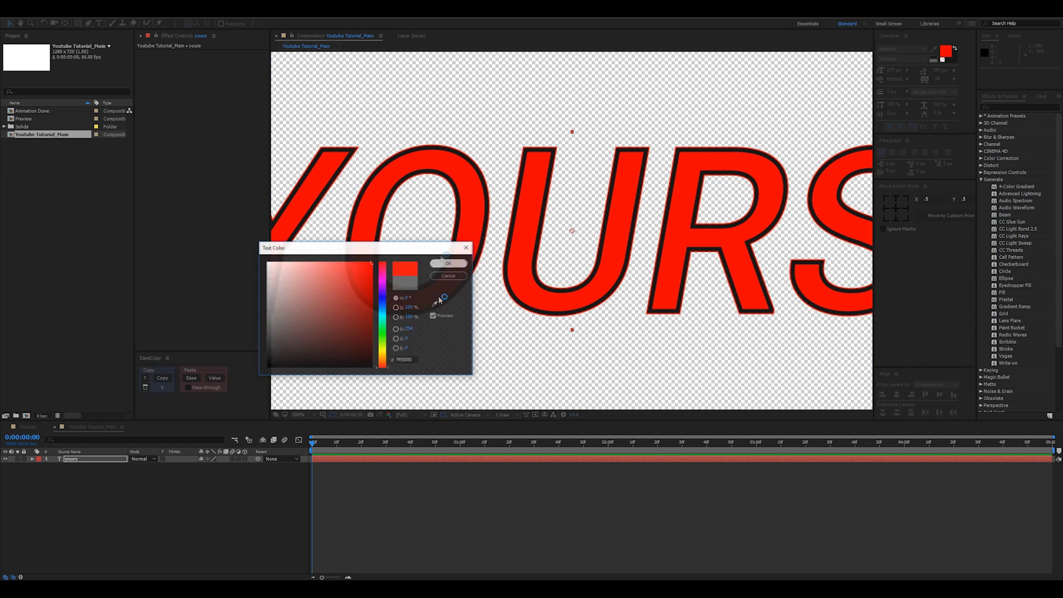
click(448, 263)
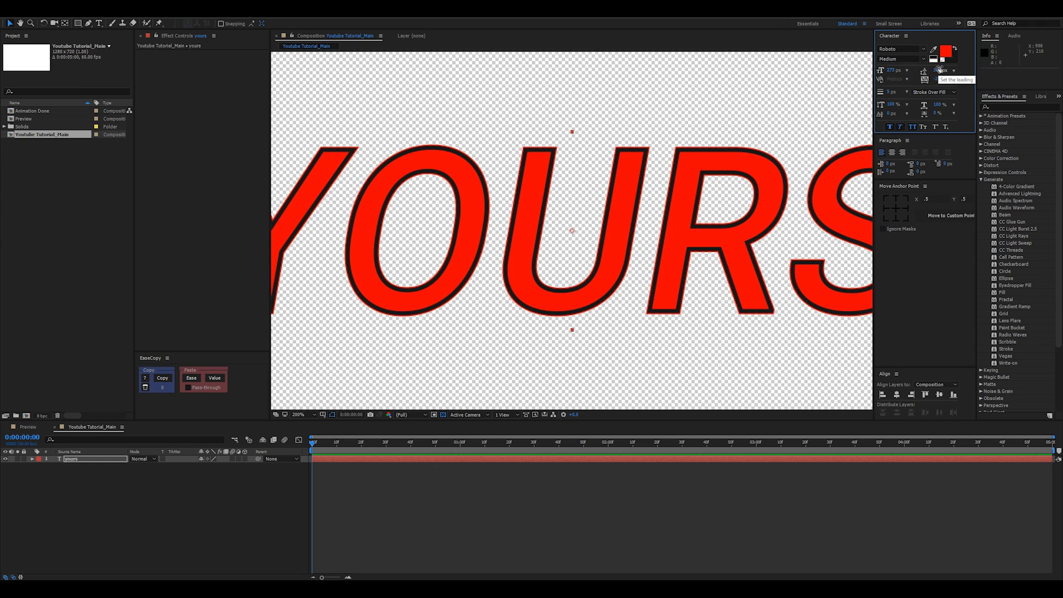
click(942, 60)
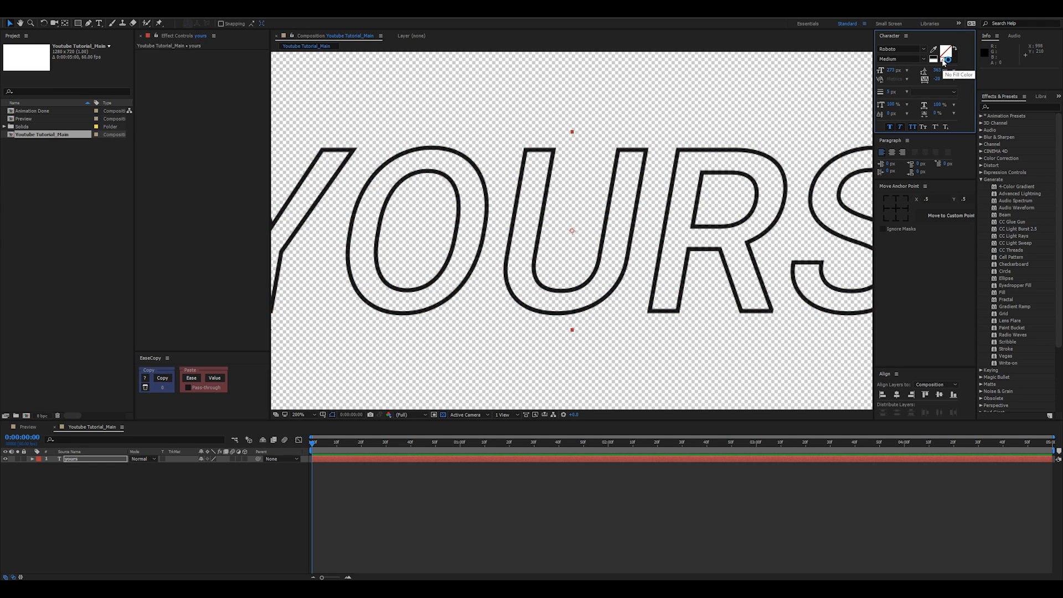
key(slash)
key(period)
Try a different stroke color for the text outline
click(956, 56)
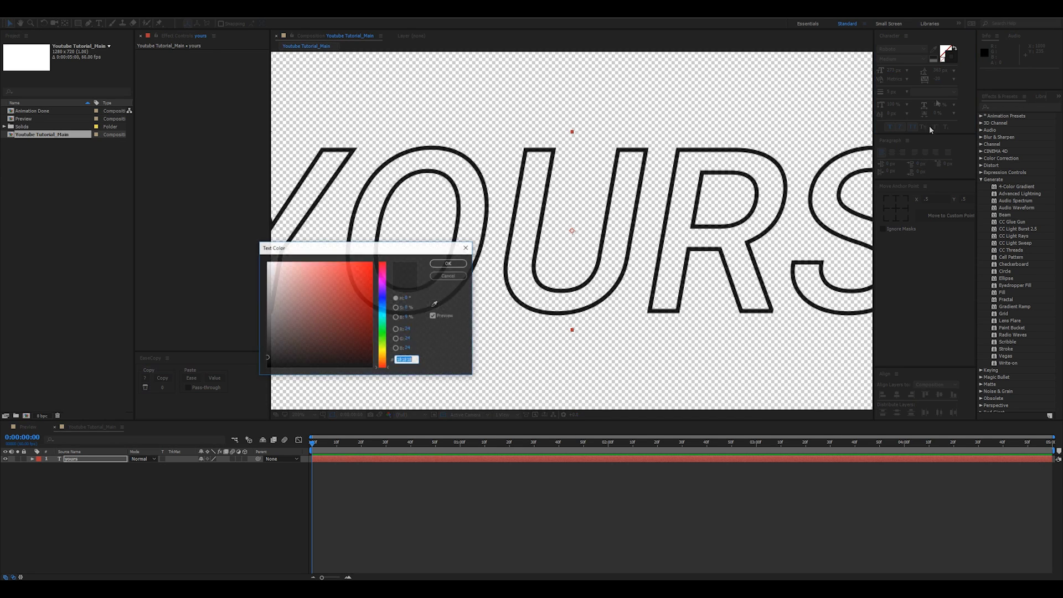
click(349, 279)
click(447, 276)
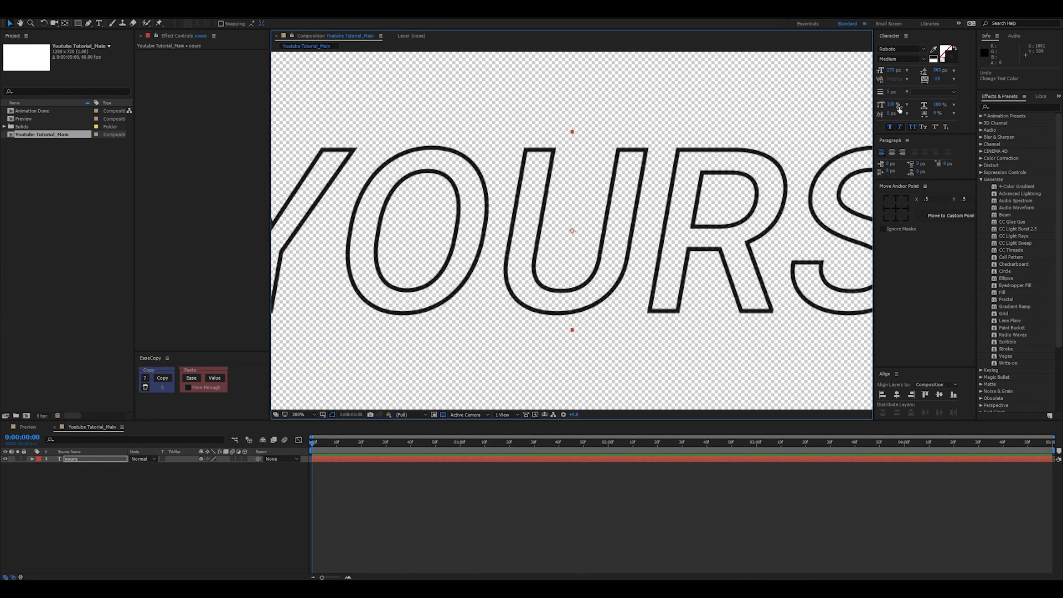
Try several stroke widths on the text, including 10 px, and settle on a thin outline
click(891, 92)
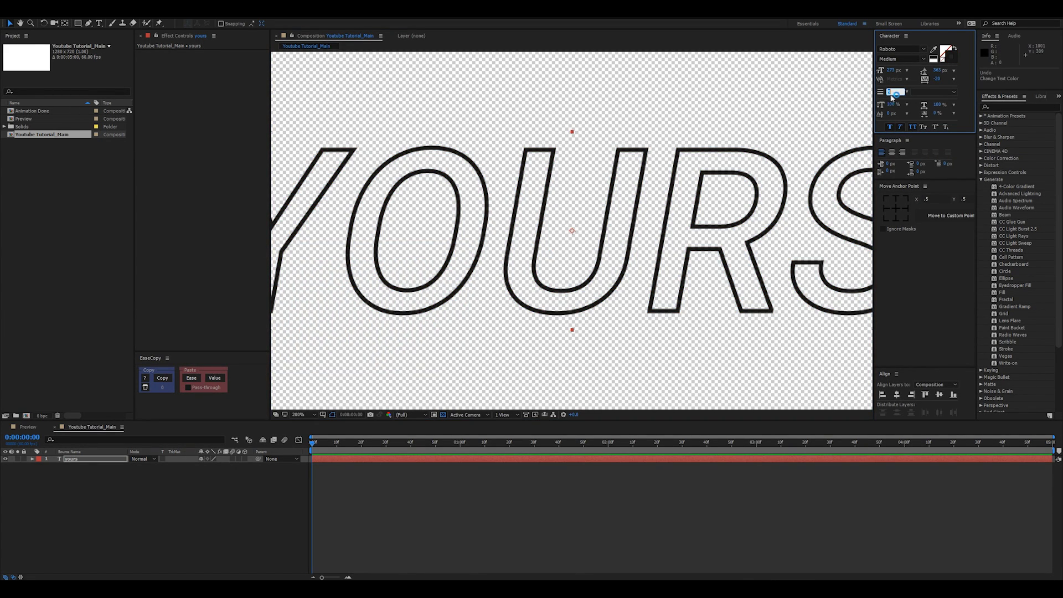
text(10)
key(Return)
key(Up)
key(Up)
key(Up)
key(Up)
key(Up)
key(shift+Down)
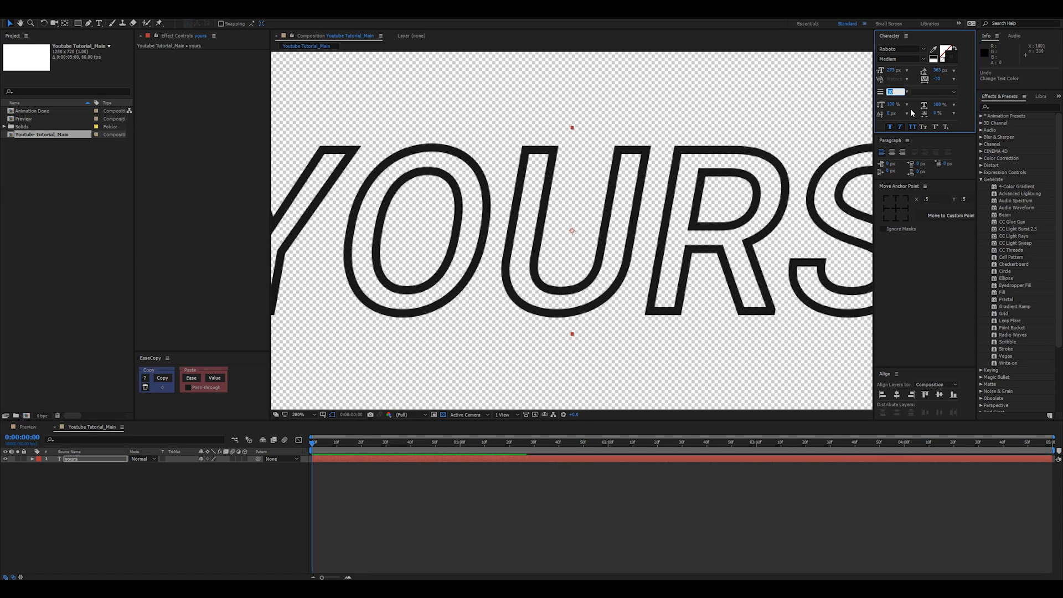
key(Down)
key(Down)
key(Down)
key(Down)
key(Down)
key(Up)
key(Up)
key(Up)
key(Up)
key(Up)
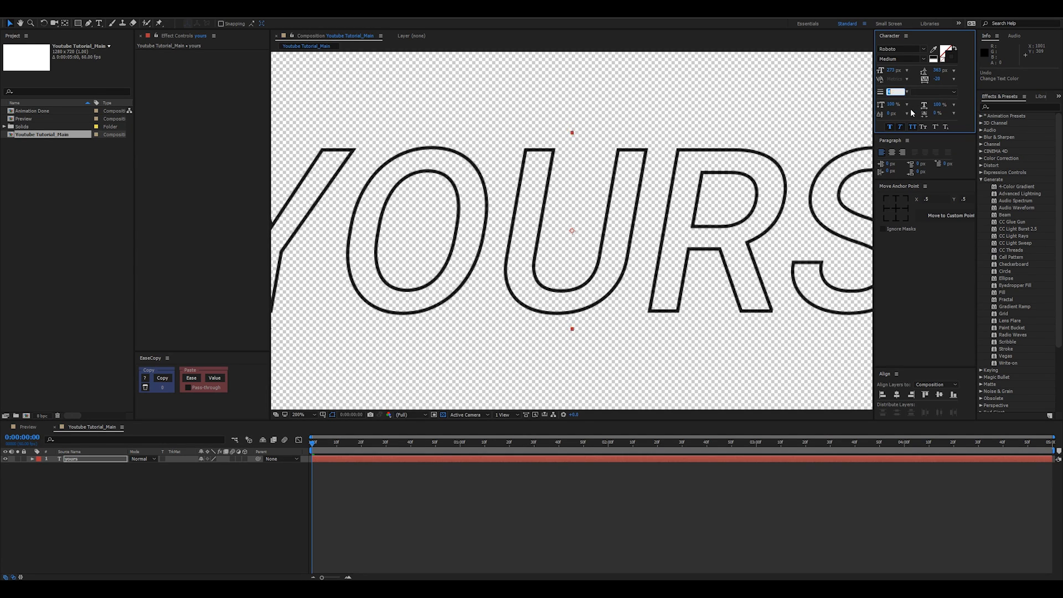
key(Return)
key(comma)
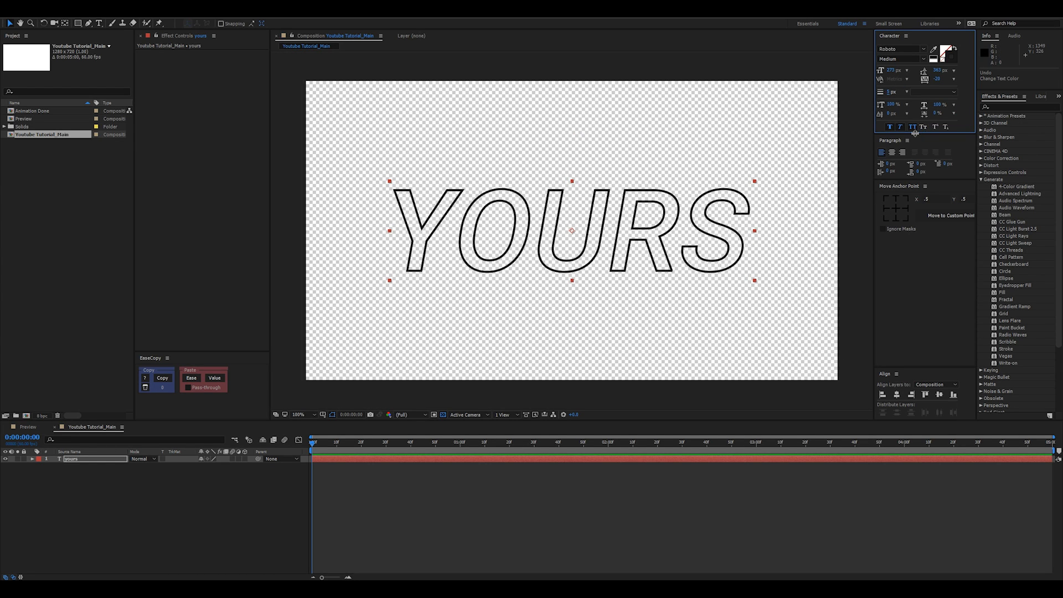
Toggle the text's all caps and faux italic styles off and back on
drag(915, 179, 914, 139)
click(912, 129)
click(912, 129)
click(900, 128)
click(900, 128)
Hide the transparency grid and create a light gray composition-sized solid named BG
click(180, 508)
click(443, 414)
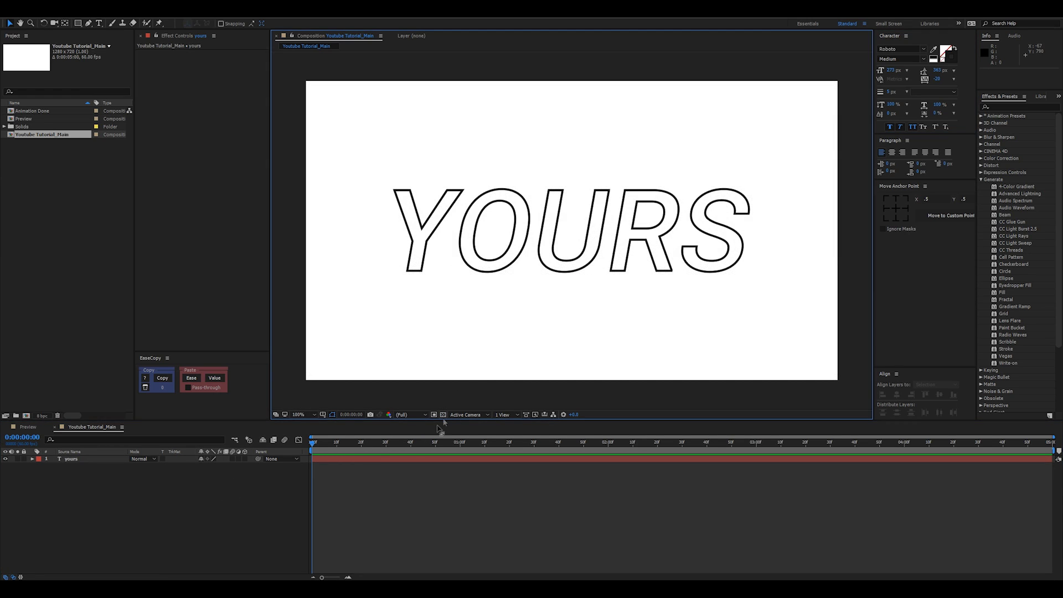
key(ctrl+y)
text(BG)
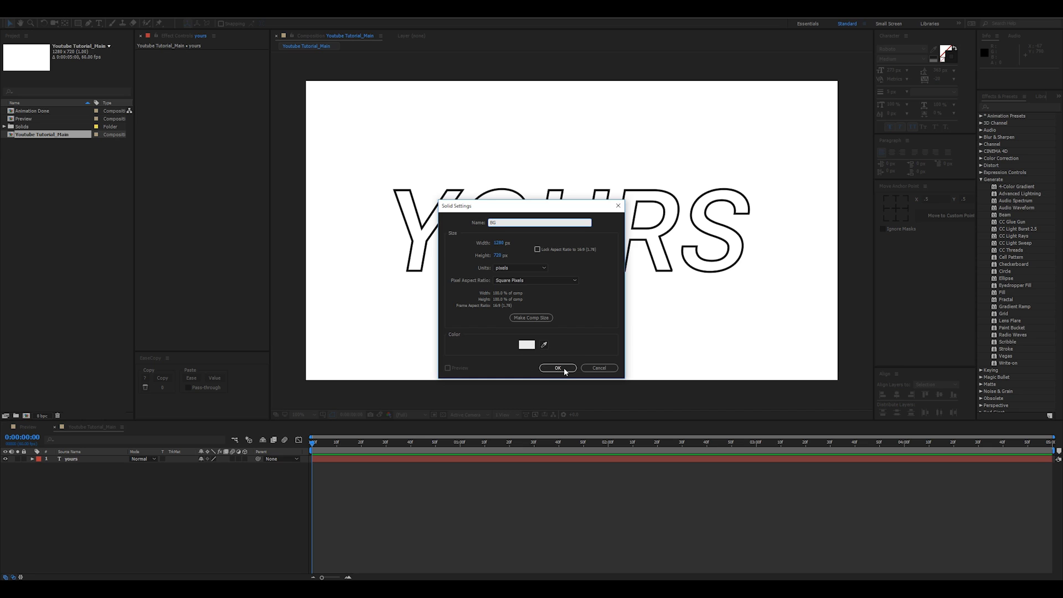
click(564, 370)
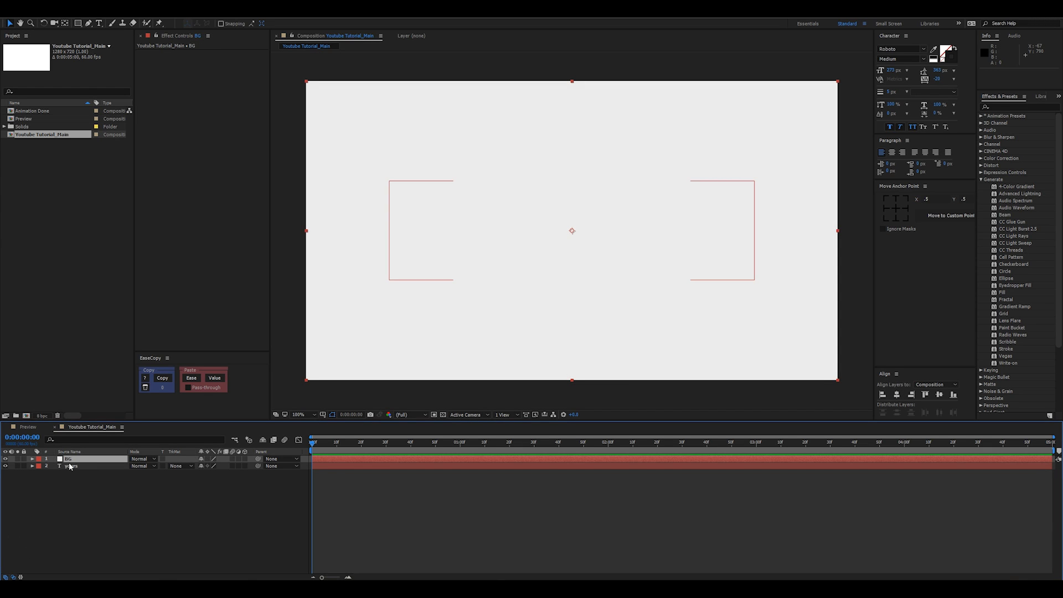
Place the BG solid beneath the text layer and lock it
click(72, 512)
click(25, 467)
click(78, 459)
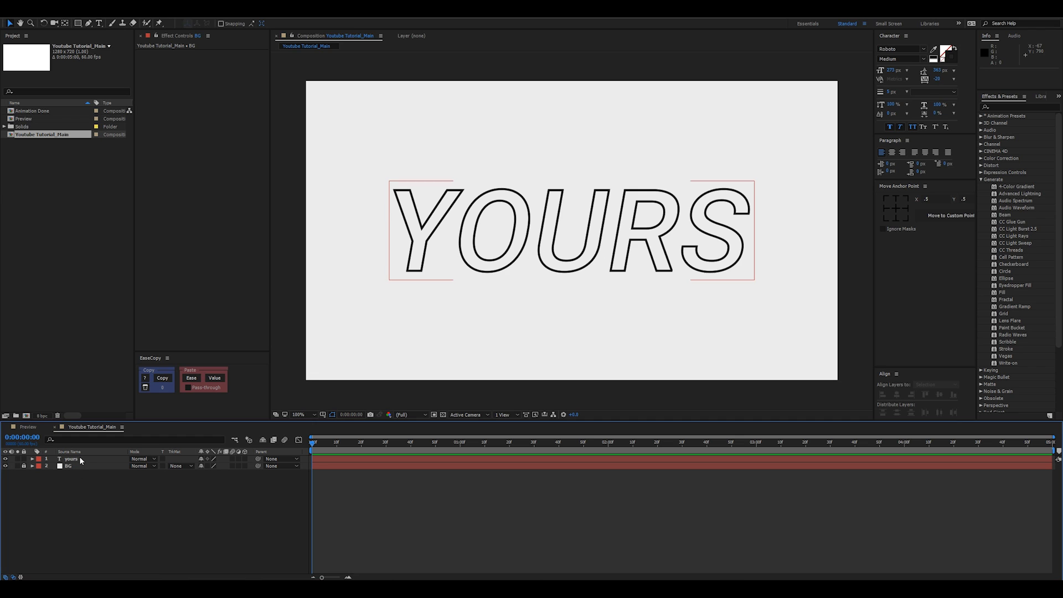
Open the Preview composition, play the finished animation and move the current time to 0:00:02:59
click(77, 418)
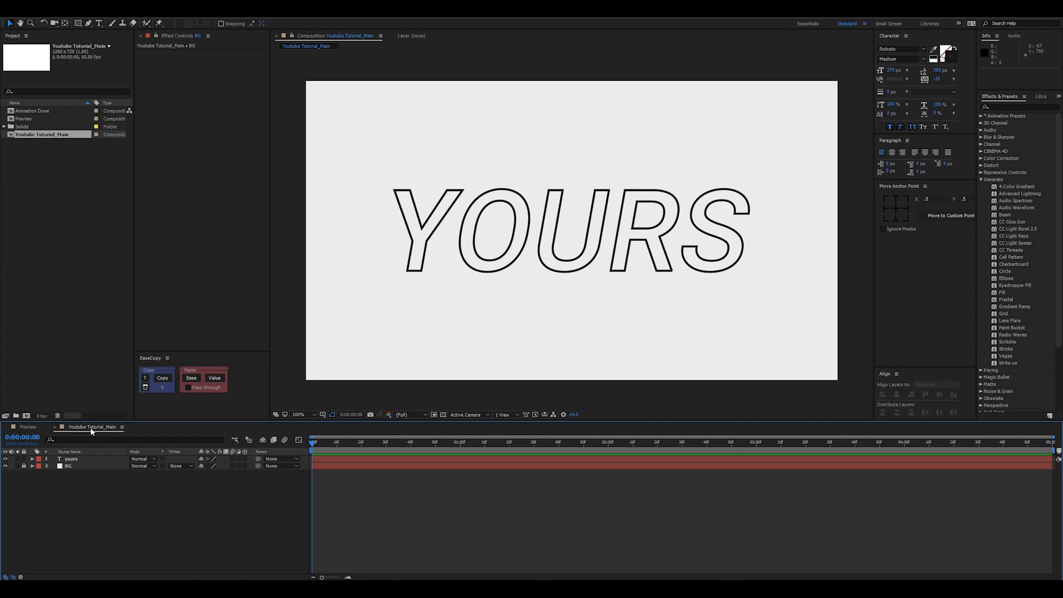
key(shift+comma)
key(space)
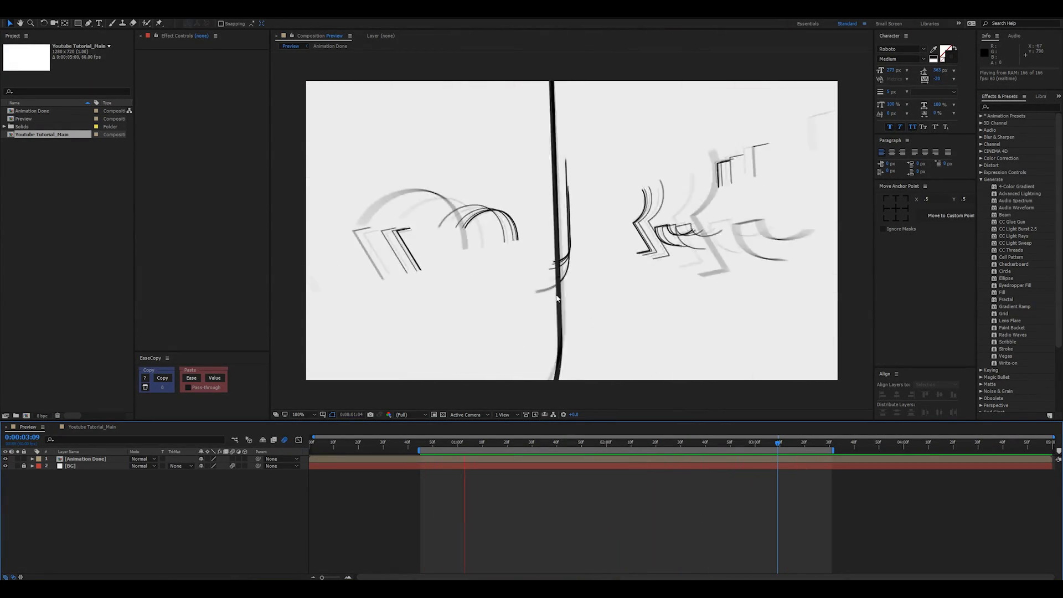
drag(695, 445, 751, 444)
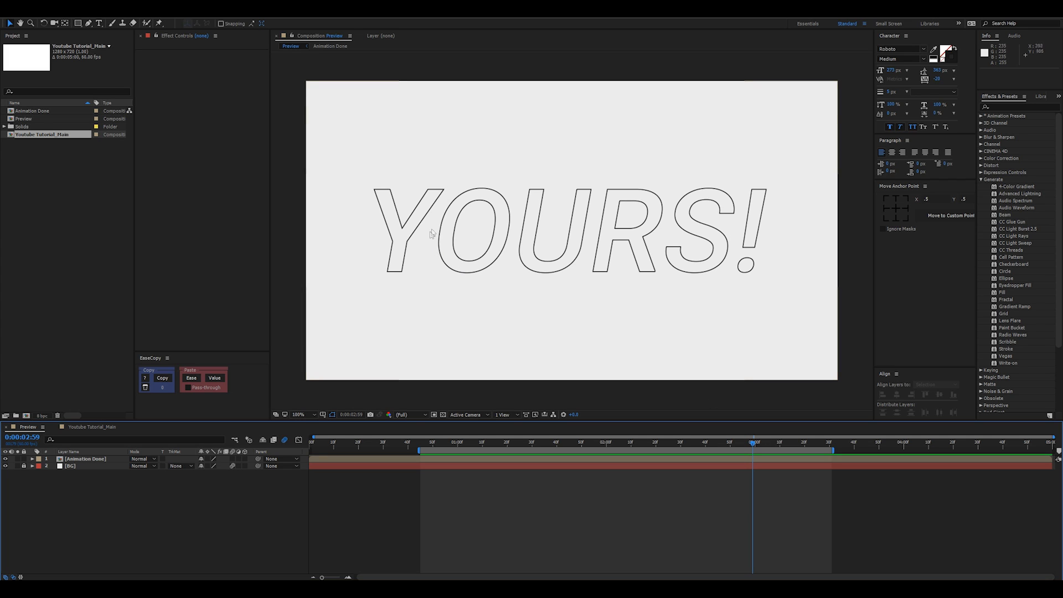
Scrub the Preview composition to 0:00:01:14, return to Youtube Tutorial_Main and select the "YOURS" text layer
drag(573, 443, 492, 443)
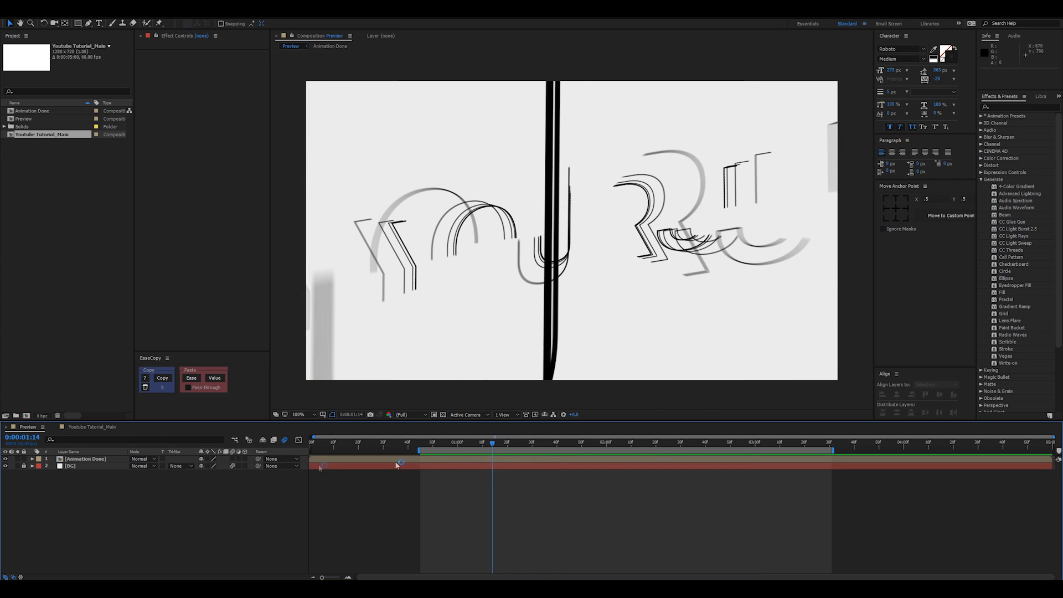
click(88, 427)
click(559, 271)
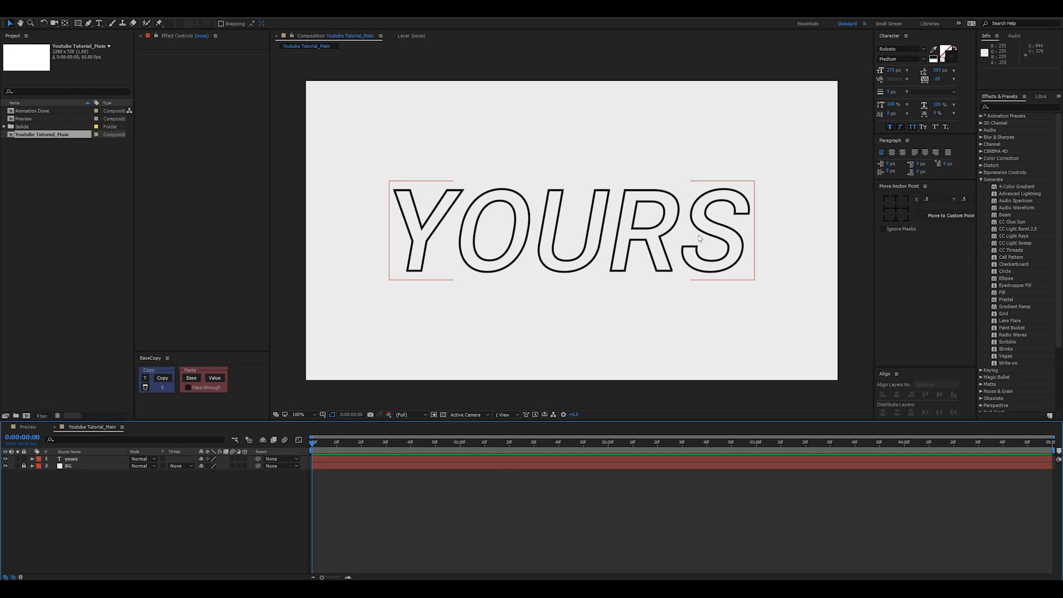
click(599, 267)
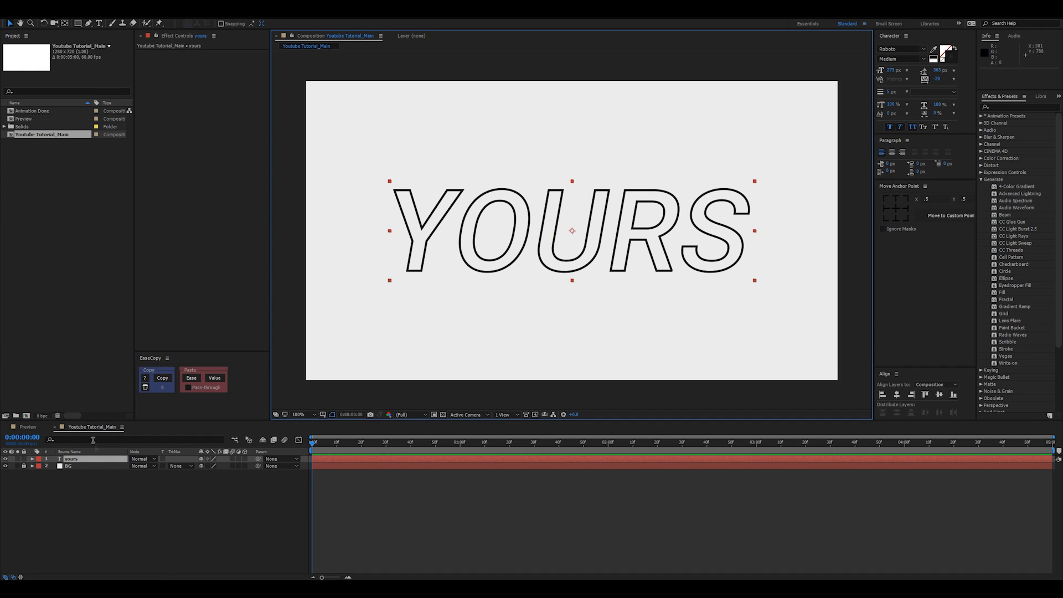
Review the Preview animation at 0:00:02:01, open its nested Animation Done composition and examine the stack of outline layers
click(28, 427)
click(492, 441)
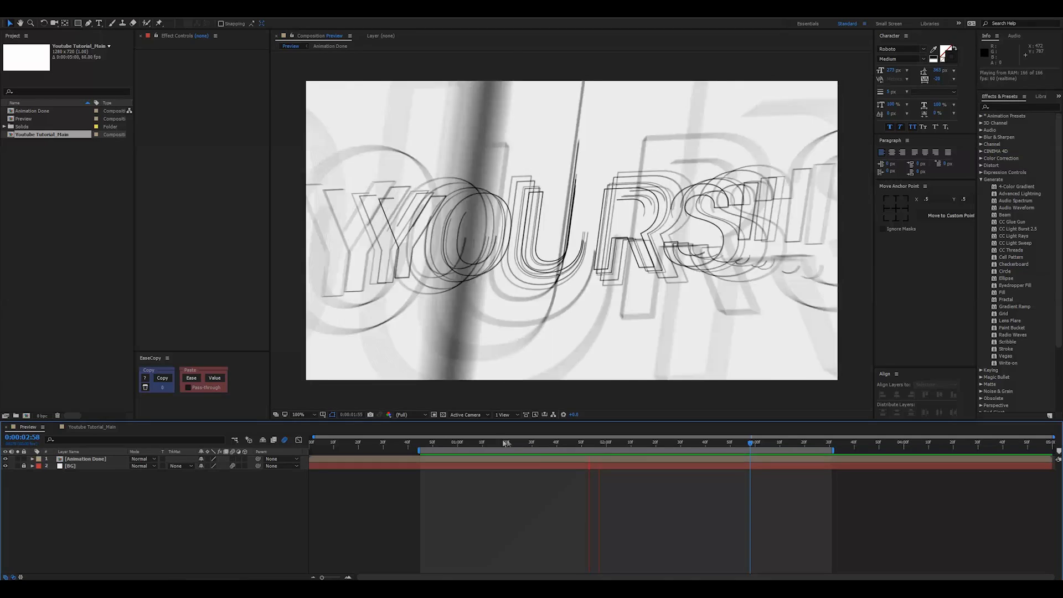
click(609, 442)
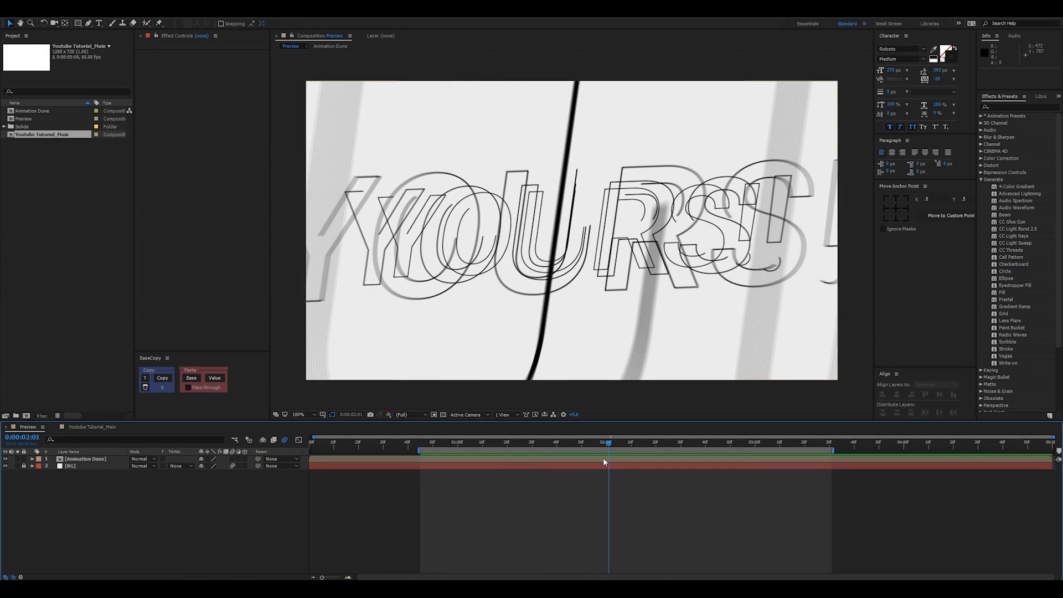
double_click(474, 460)
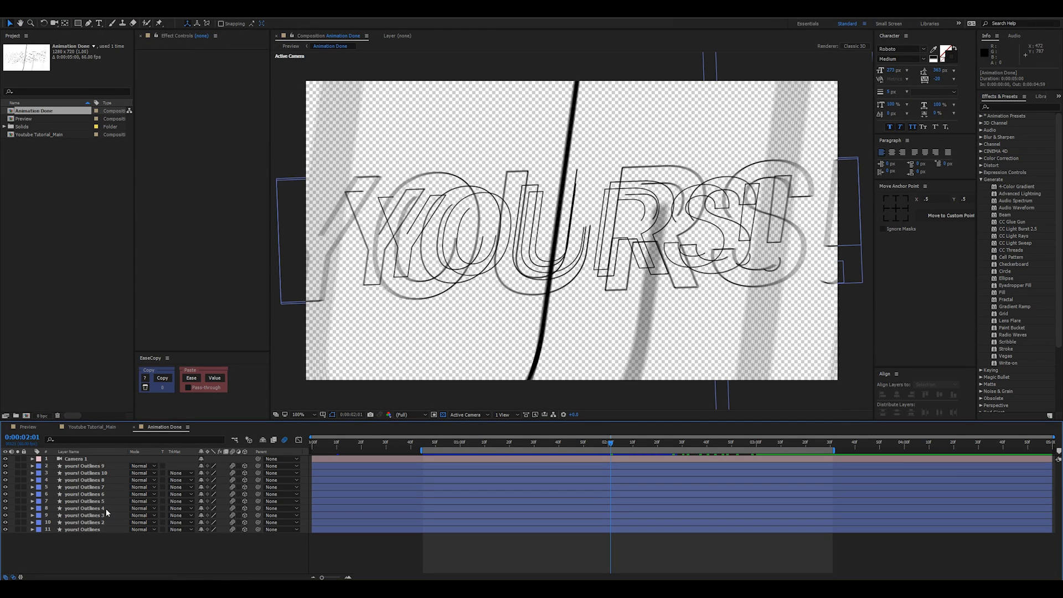
drag(118, 551, 99, 468)
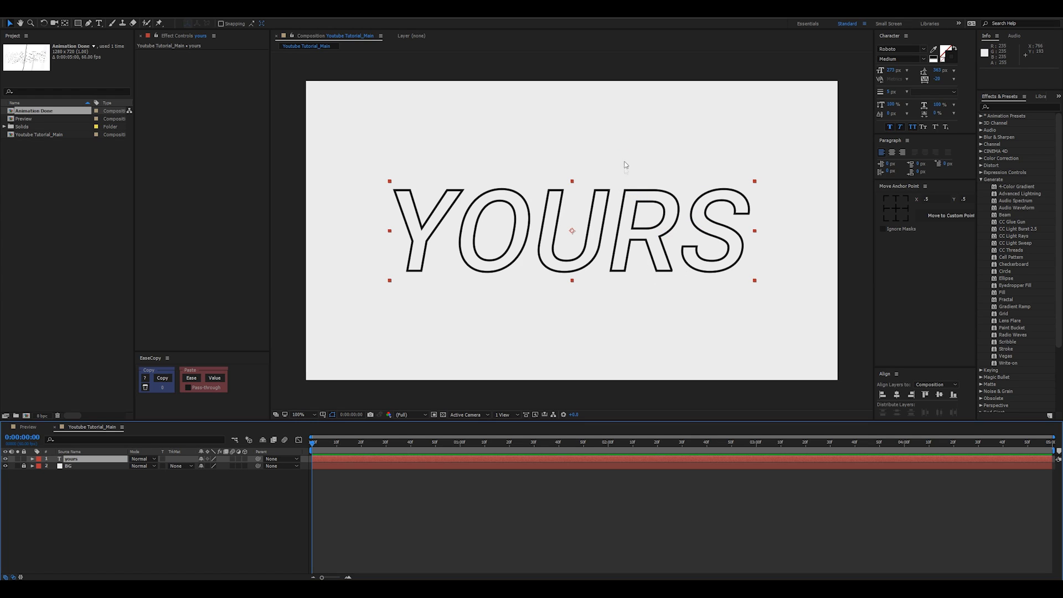
right_click(94, 459)
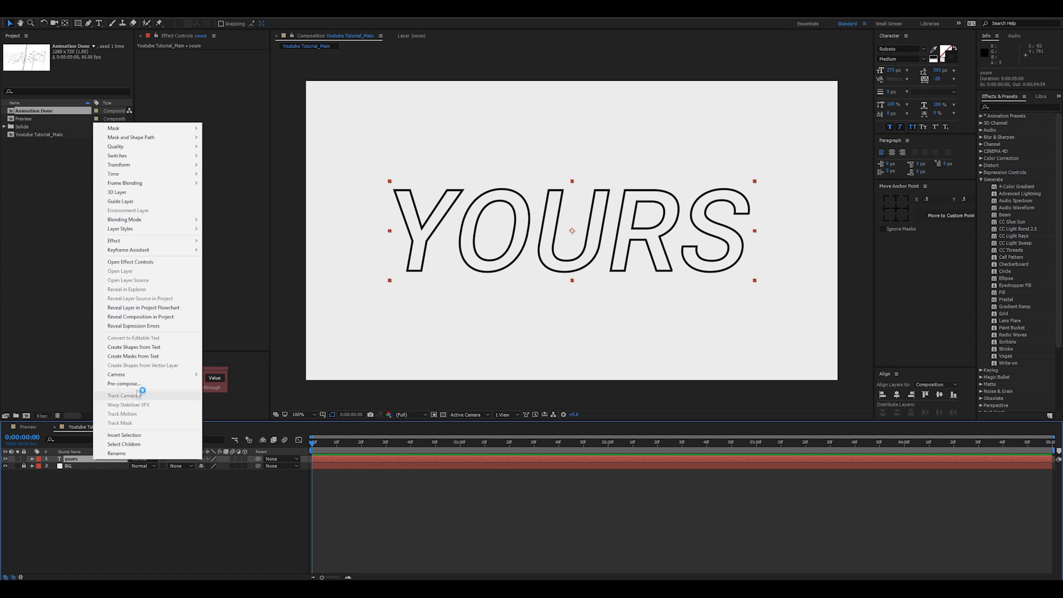
click(139, 384)
key(Escape)
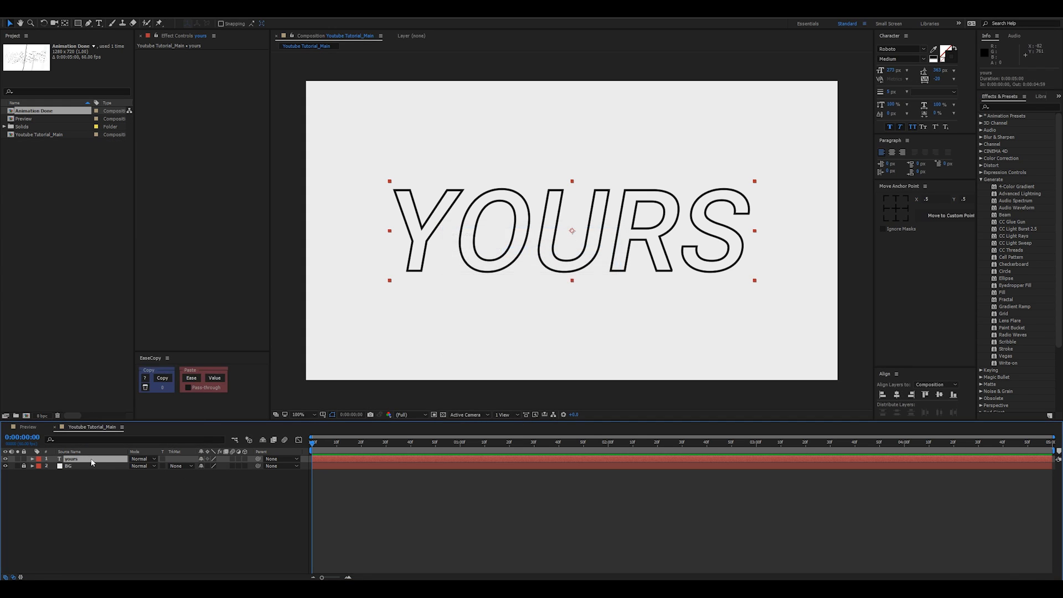
Pre-compose the text layer in Youtube Tutorial_Main into a new composition named "01_Text Change HERE"
right_click(94, 460)
click(133, 386)
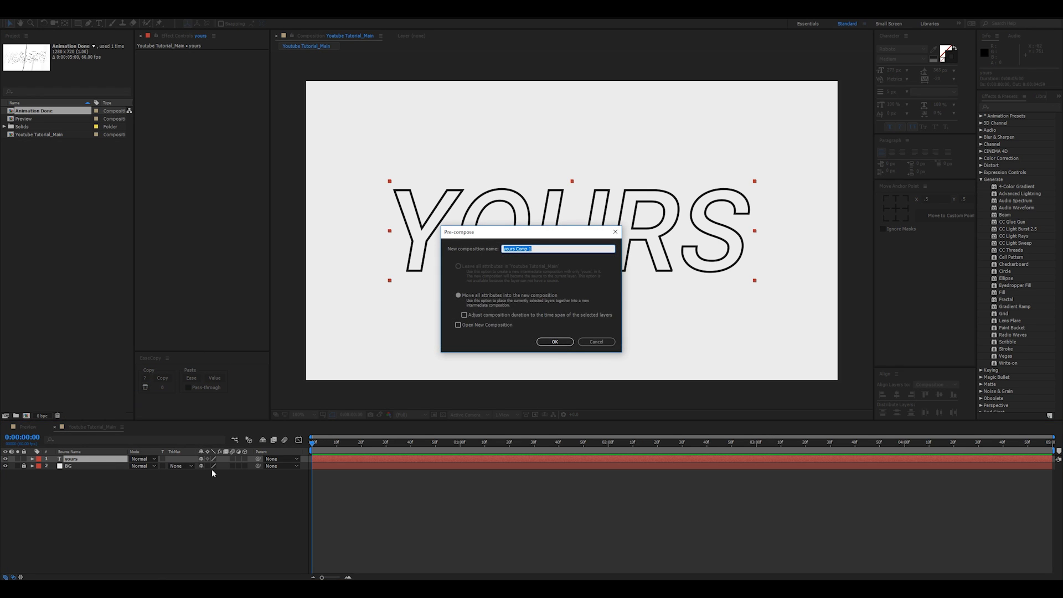
text(Te)
key(Home)
text(01_)
click(555, 342)
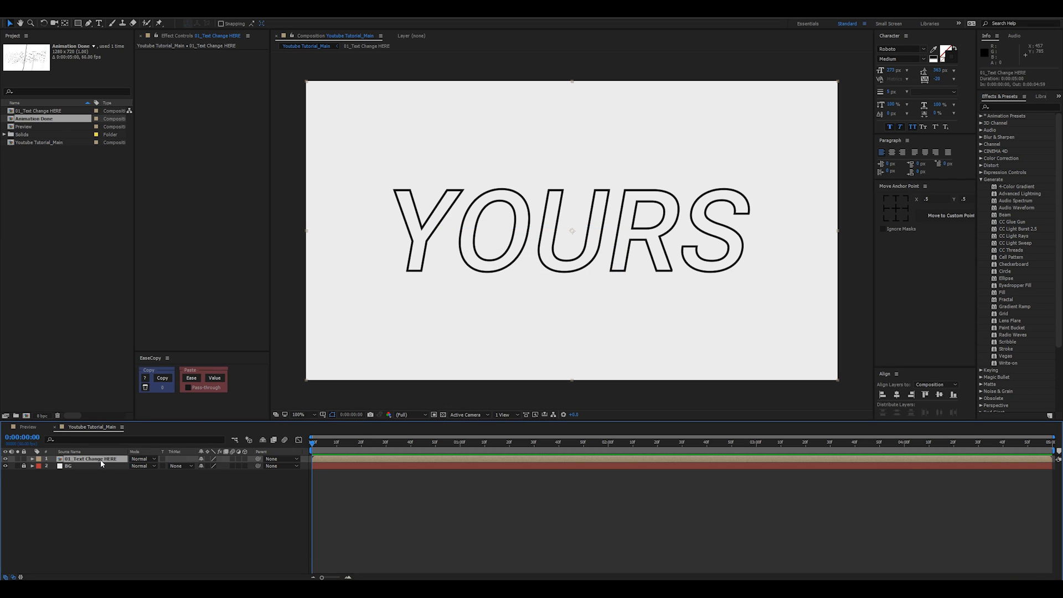
Open the 01_Text Change HERE composition and create a shape layer from the "yours" text
double_click(100, 461)
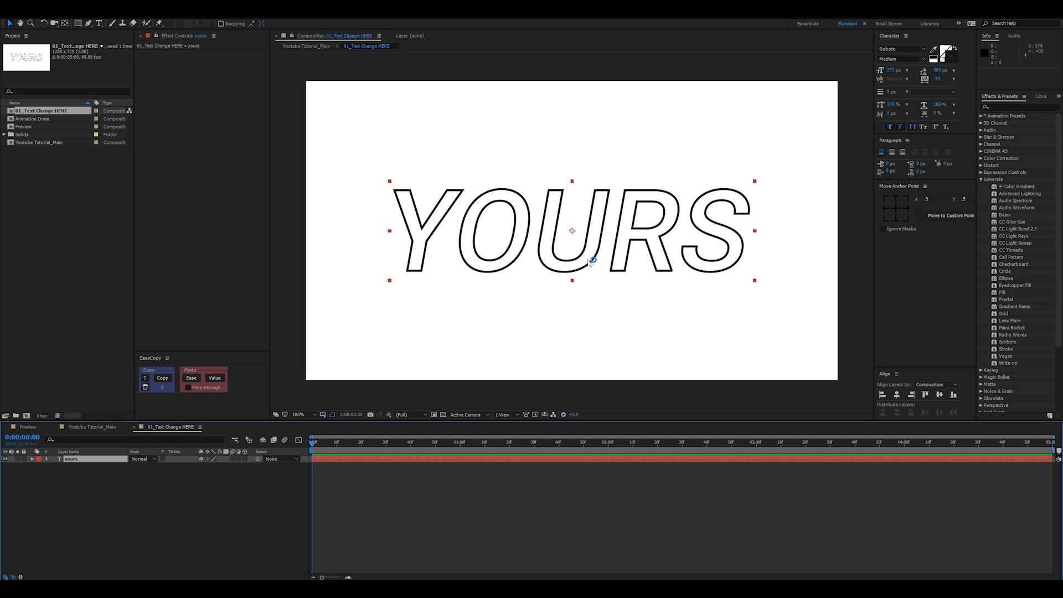
right_click(82, 463)
click(74, 461)
right_click(73, 460)
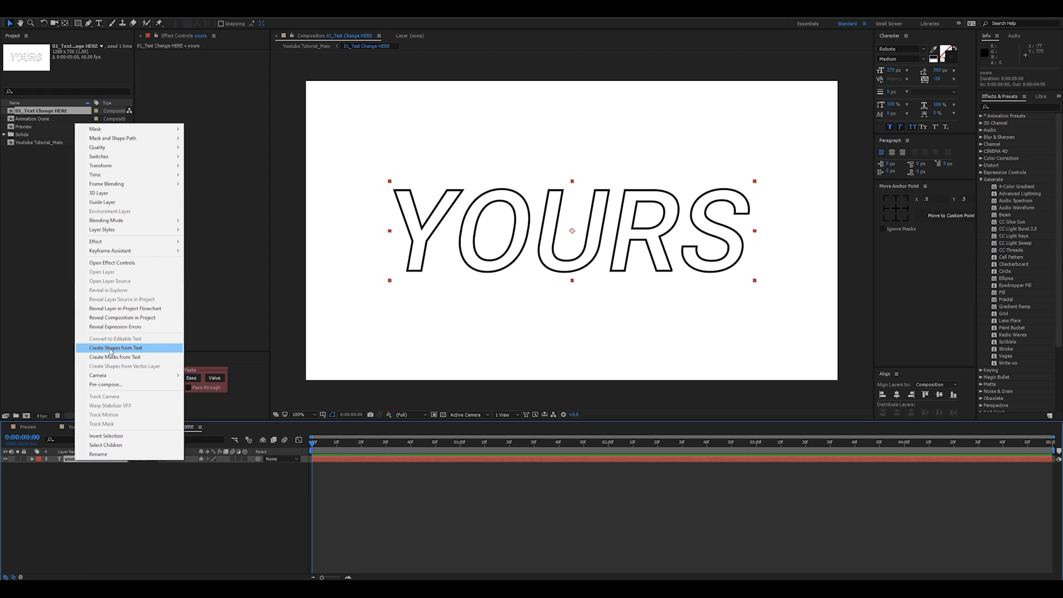
click(154, 348)
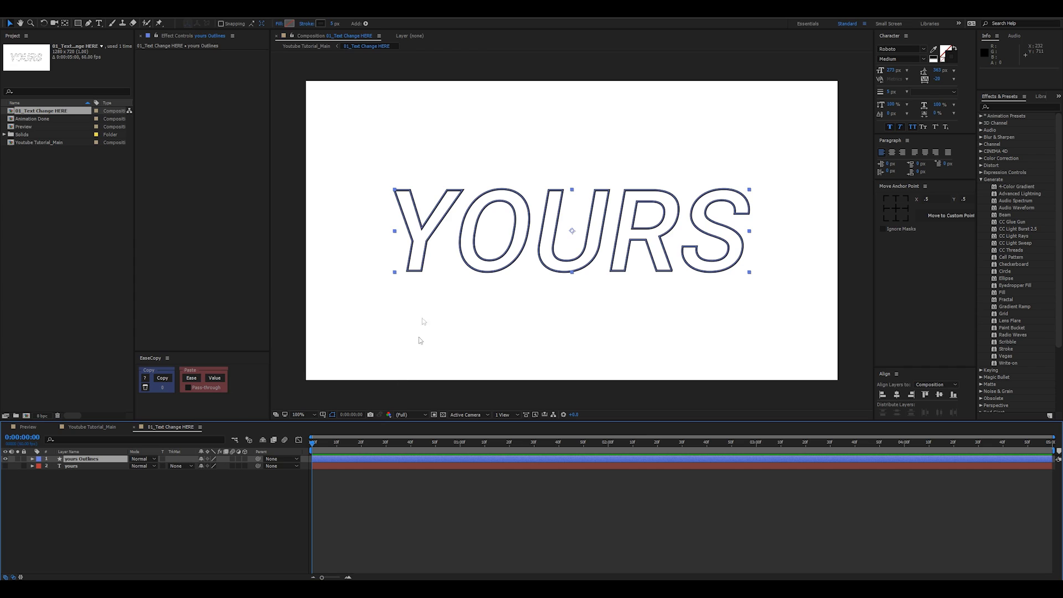
Swap visibility between the text layer and its outlines layer to compare them, ending with only the outlines shown
click(6, 465)
click(6, 459)
click(102, 466)
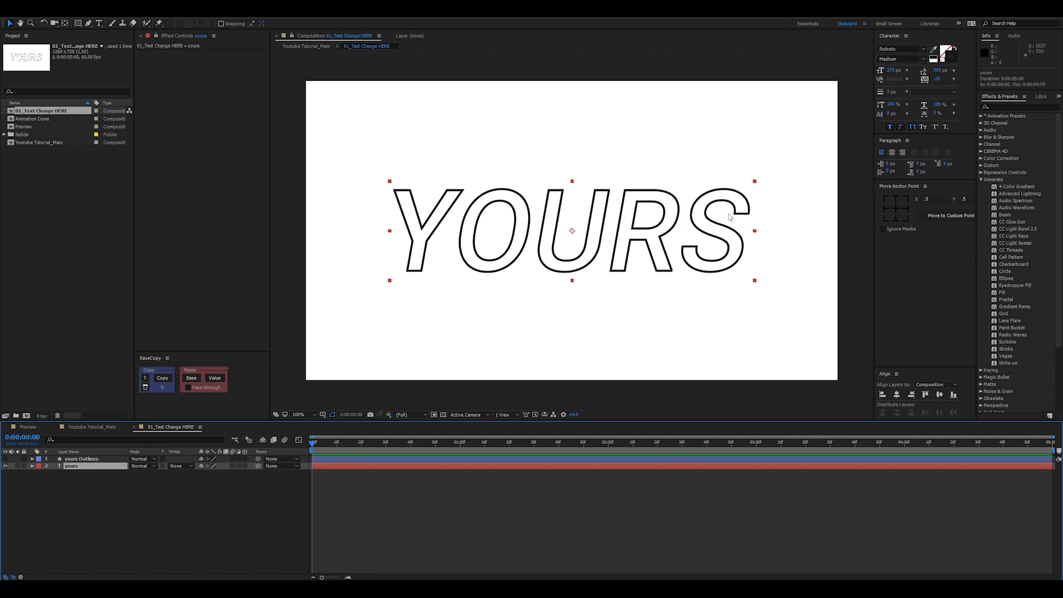
click(6, 459)
click(6, 466)
click(109, 460)
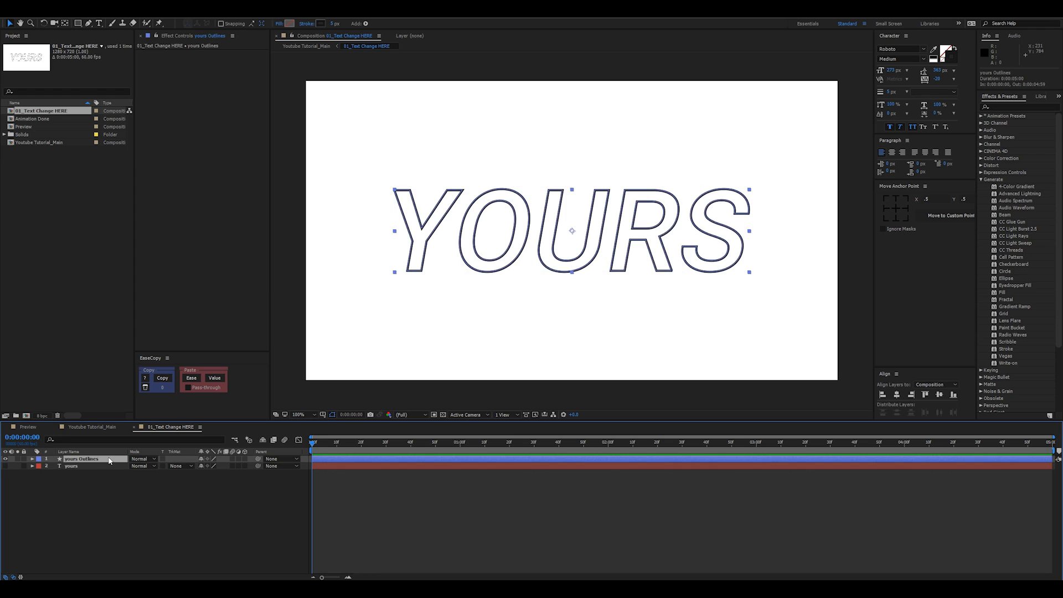
Expand the outlines layer's contents and examine the path, stroke and fill properties of the individual letter groups
click(81, 485)
click(75, 466)
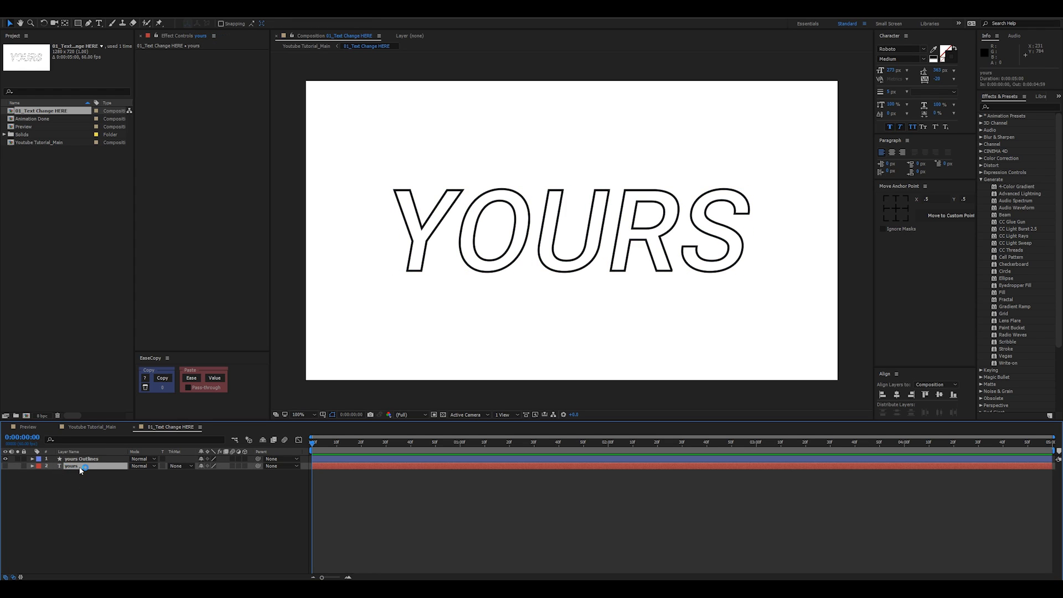
click(85, 460)
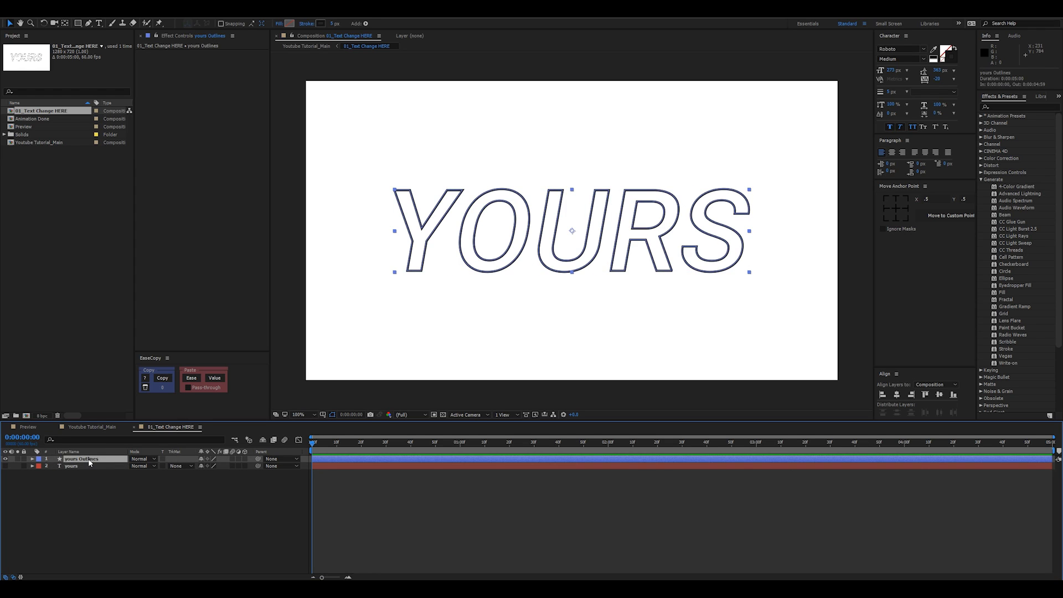
key(u)
key(u)
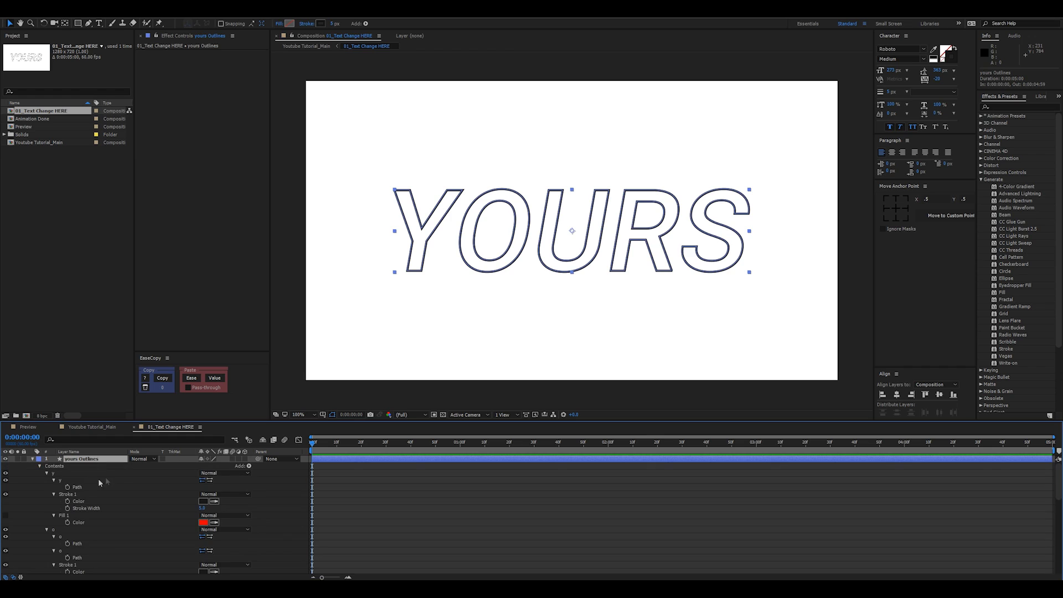
click(39, 465)
click(54, 466)
ctrl+click(39, 466)
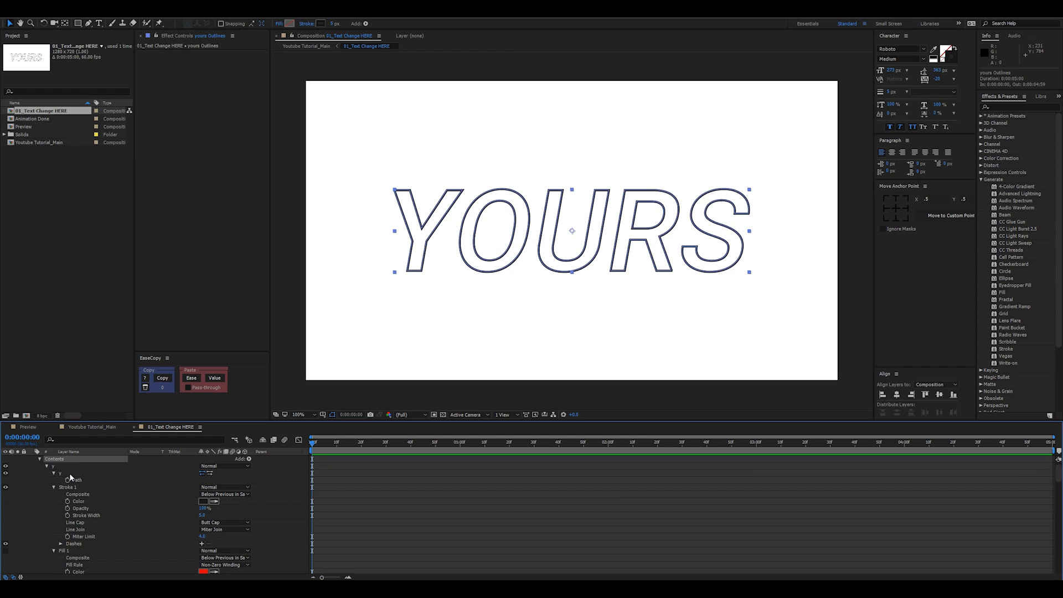
click(54, 466)
scroll(82, 491, down, 3)
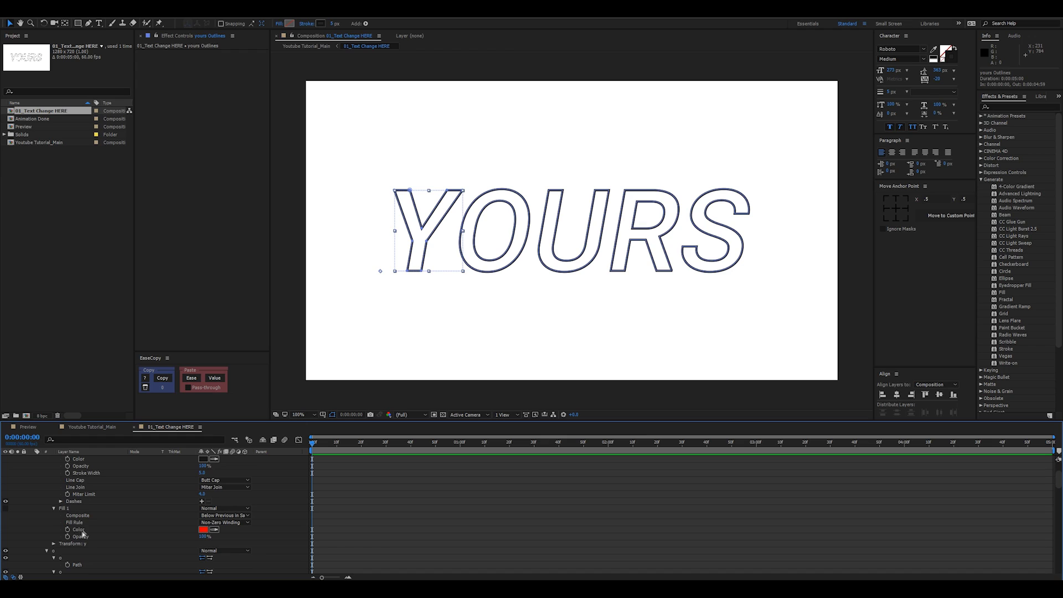
click(66, 530)
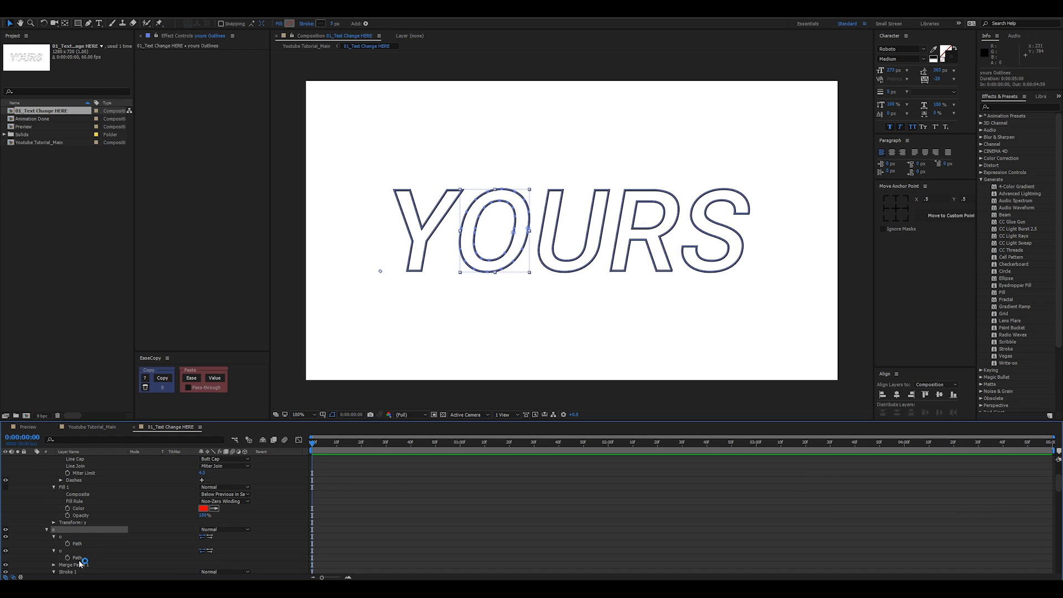
scroll(95, 516, up, 3)
click(61, 459)
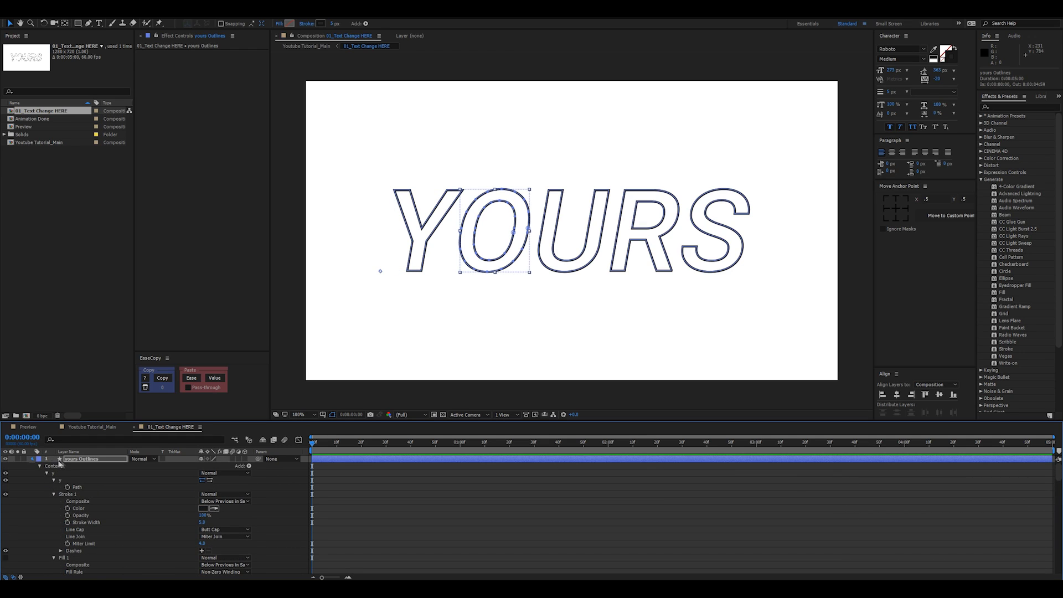
click(32, 459)
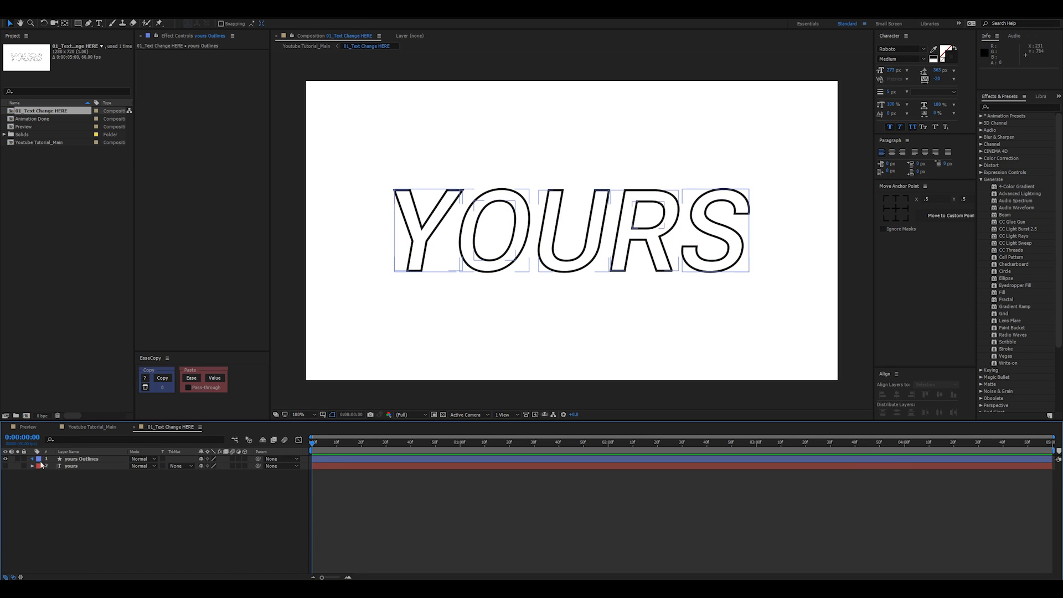
Add Trim Paths to the contents of the outlines layer and expand its properties
click(32, 459)
click(40, 465)
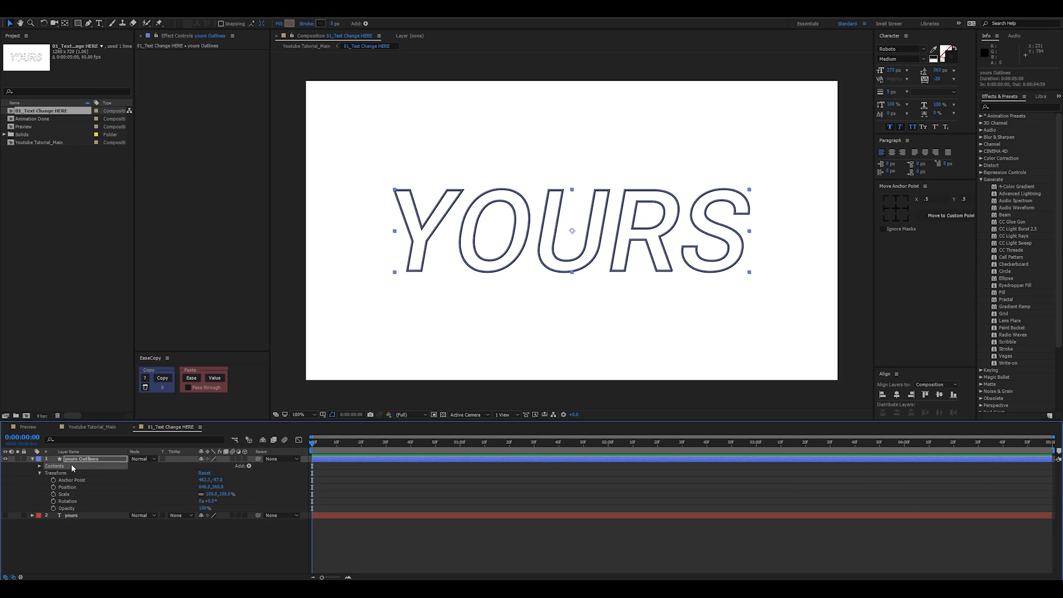
click(249, 470)
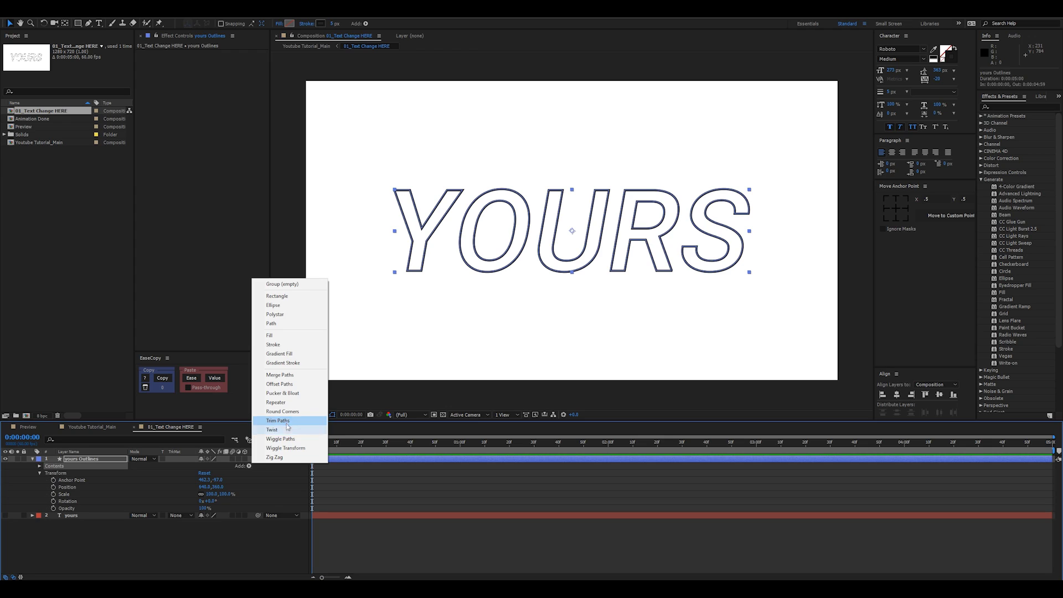
click(265, 429)
scroll(259, 479, down, 3)
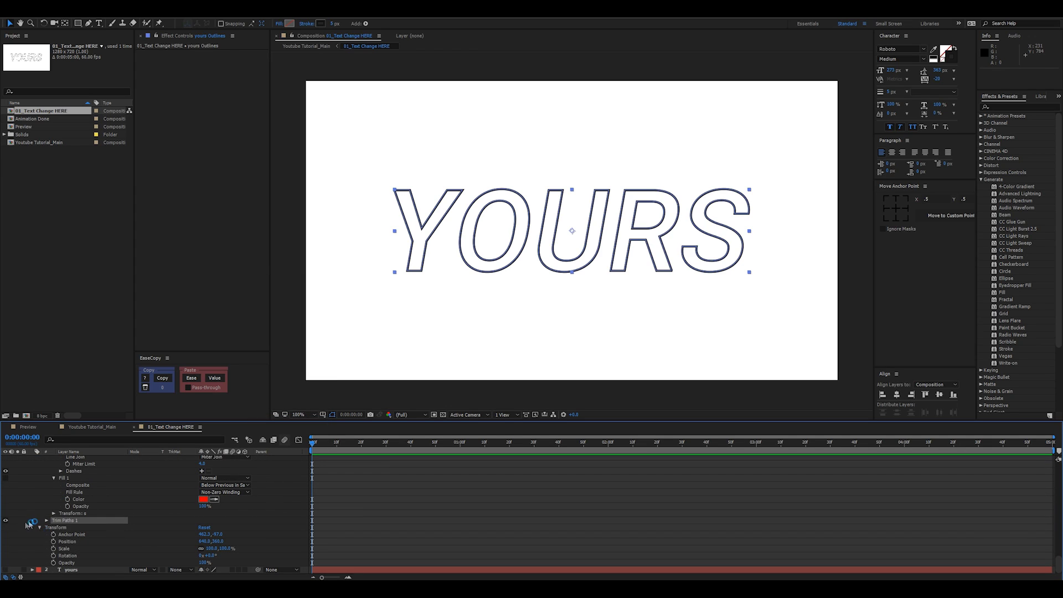
click(47, 521)
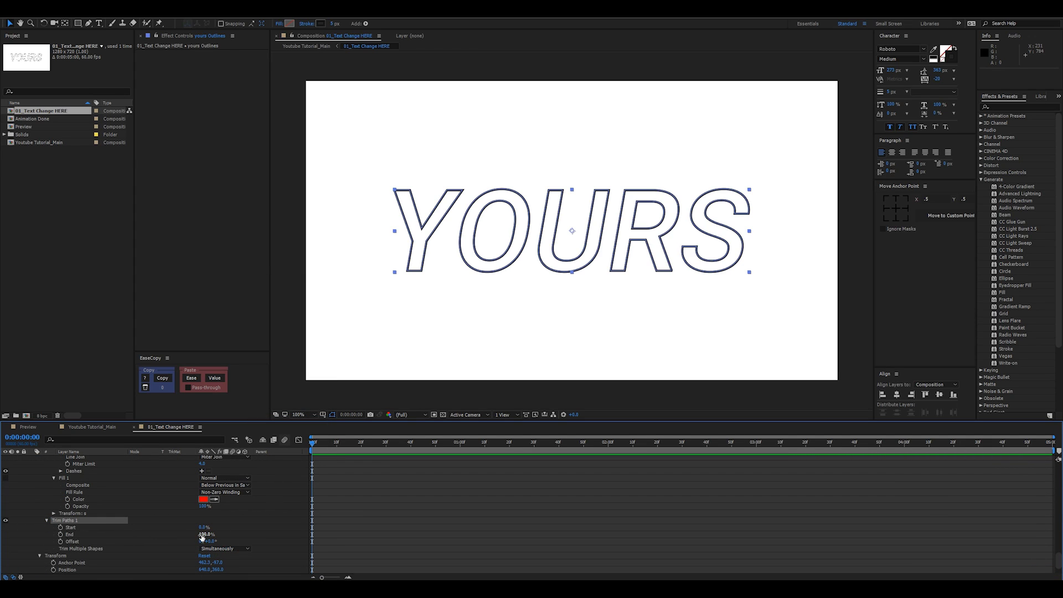
Keyframe the Trim Paths End value at 0% at 0:00:00:00 and 100% at 0:00:03:00
mouse_move(202, 537)
mouse_down()
mouse_move(169, 531)
mouse_move(205, 533)
mouse_move(139, 546)
mouse_up()
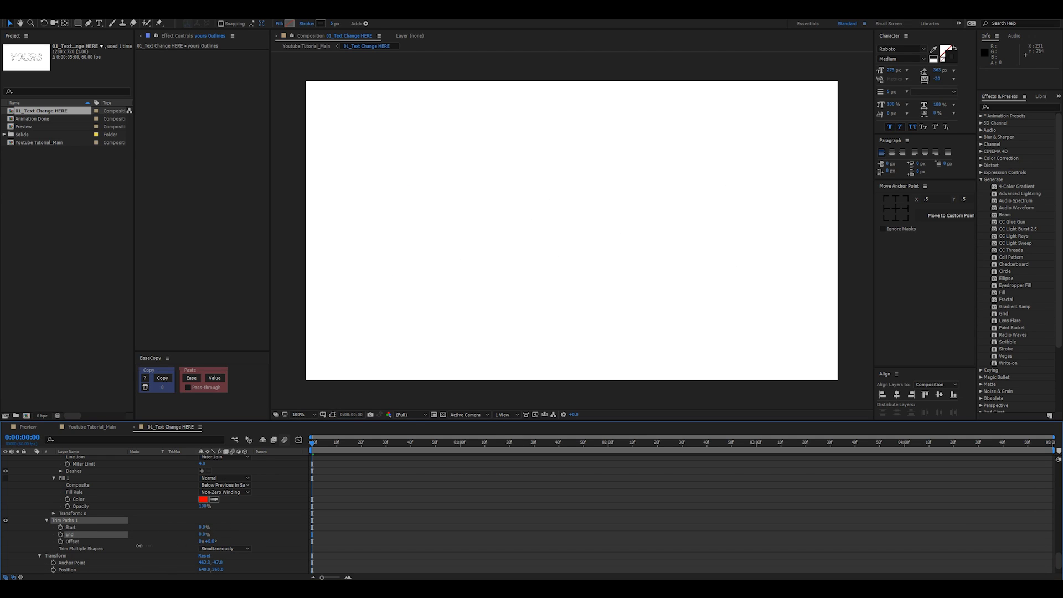
drag(63, 550, 166, 536)
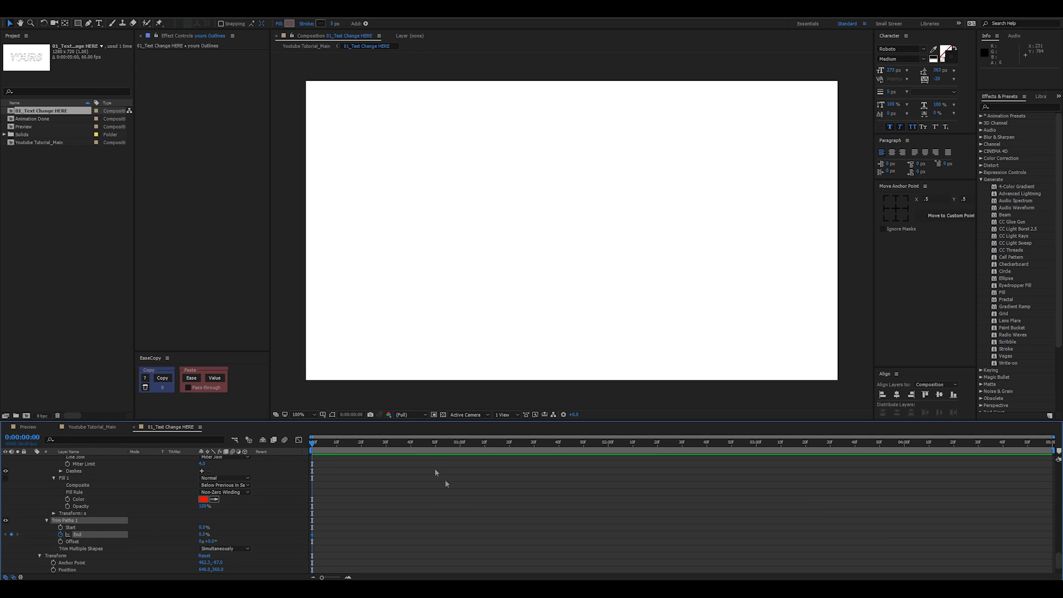
drag(433, 446, 757, 457)
drag(200, 535, 410, 540)
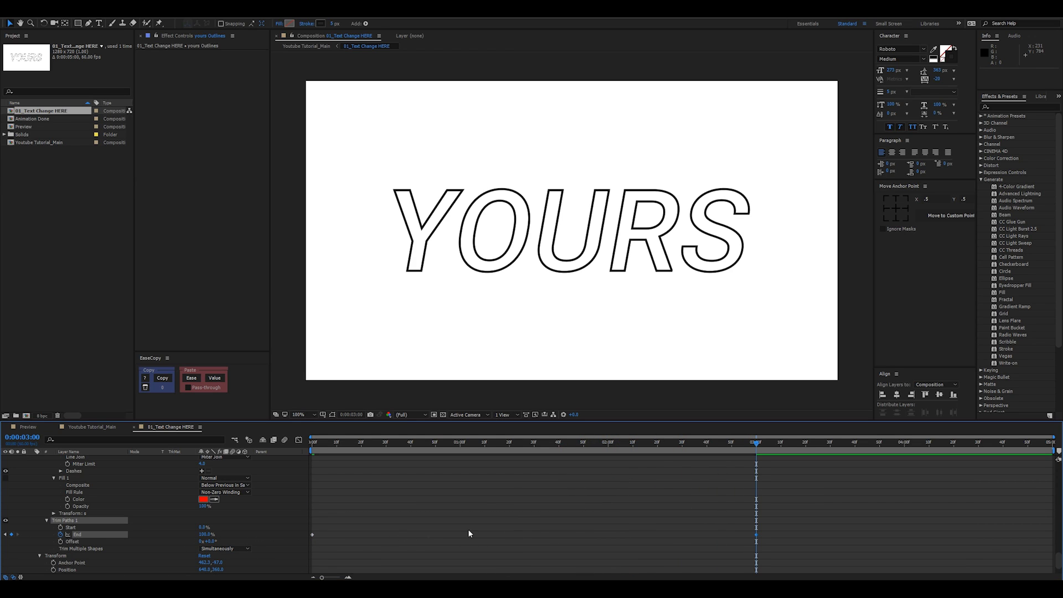
Easy-ease the two End keyframes and lengthen both handles in the speed graph for a steeper peak mid-animation
drag(775, 516, 286, 535)
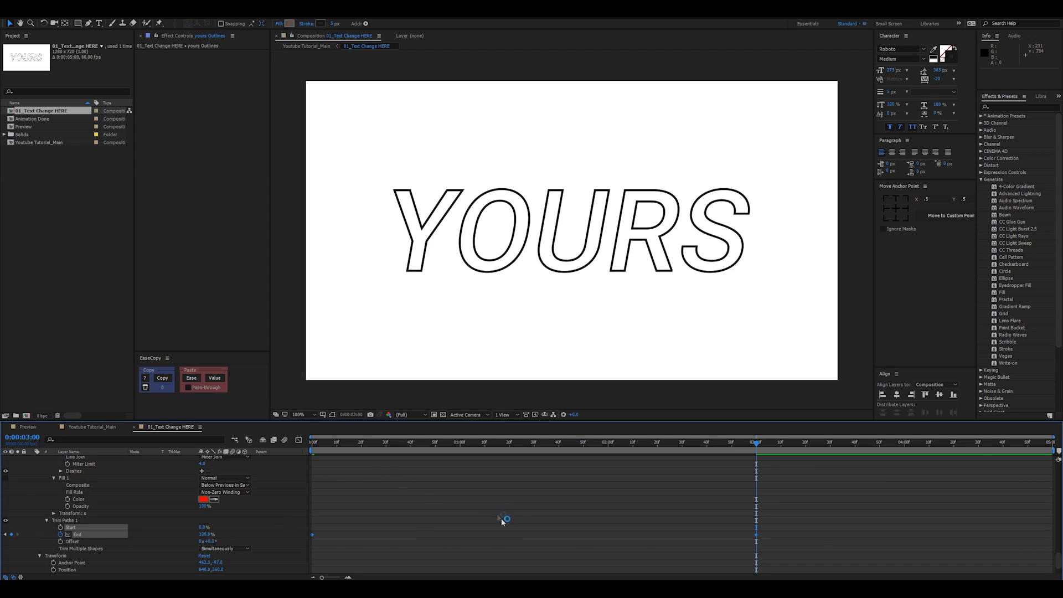
click(299, 440)
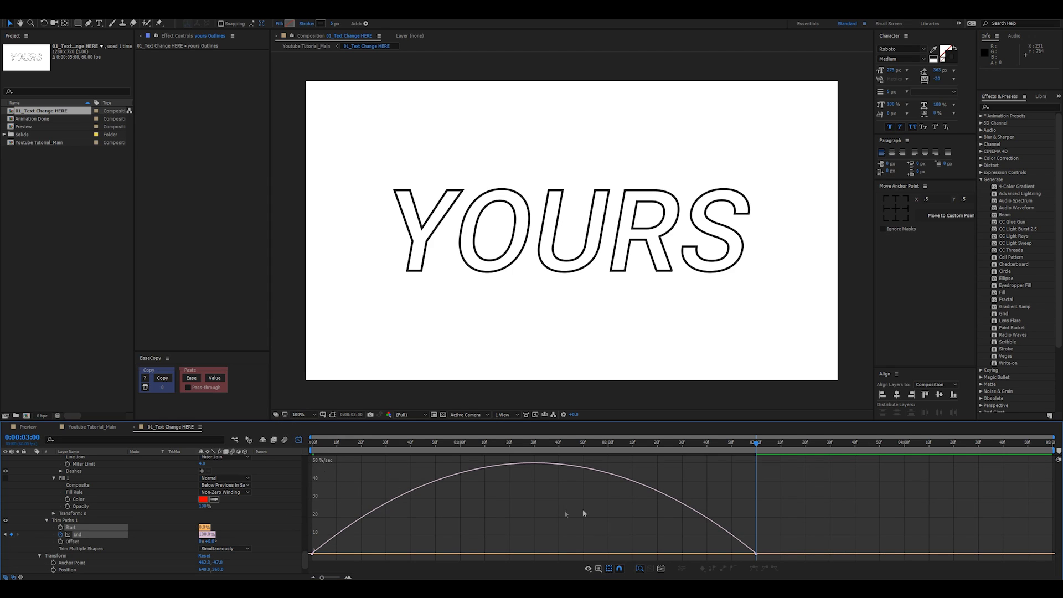
drag(827, 540, 614, 553)
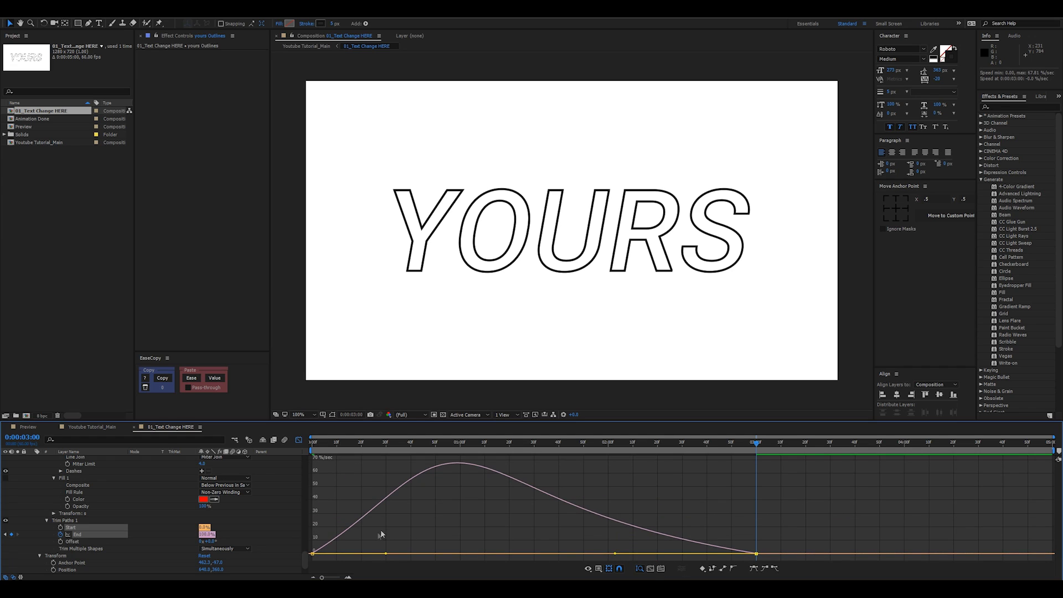
drag(386, 554, 449, 553)
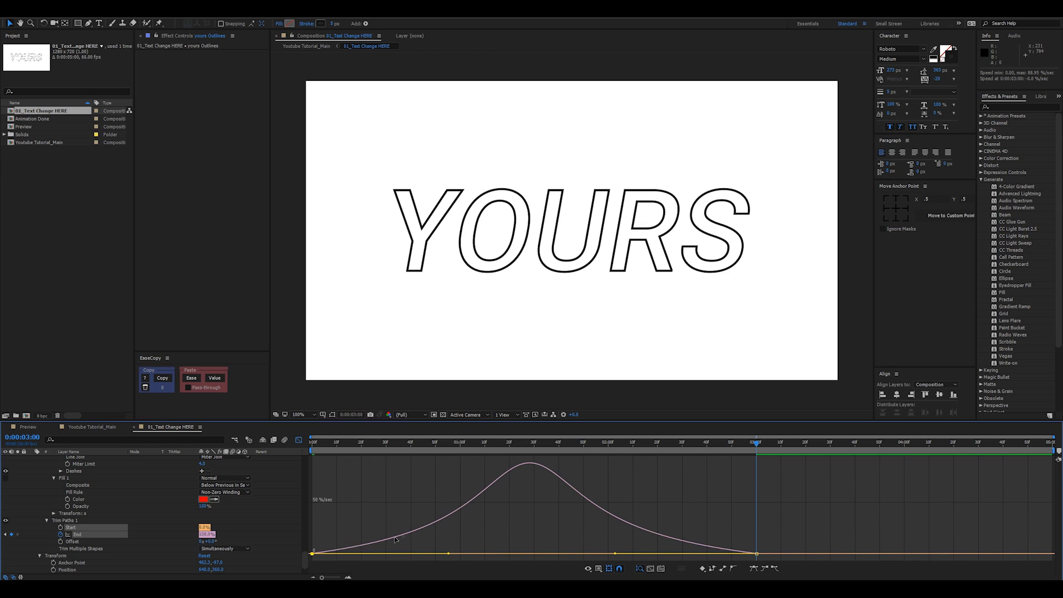
Preview the eased outline animation, end the work area at 0:00:03:00, and return from the speed graph to the layer bars
key(space)
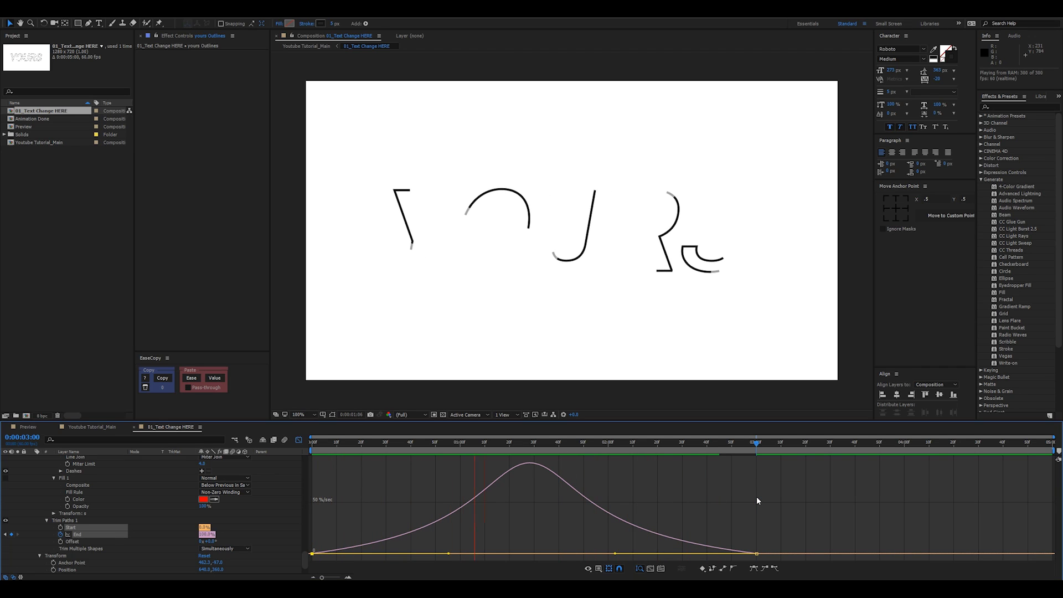
key(space)
key(space)
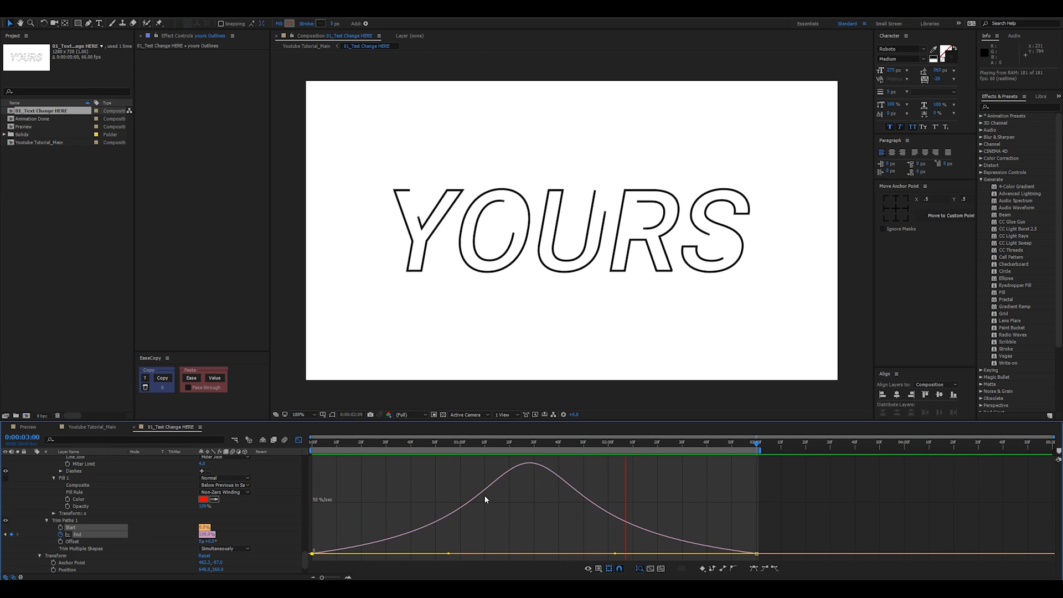
key(space)
key(u)
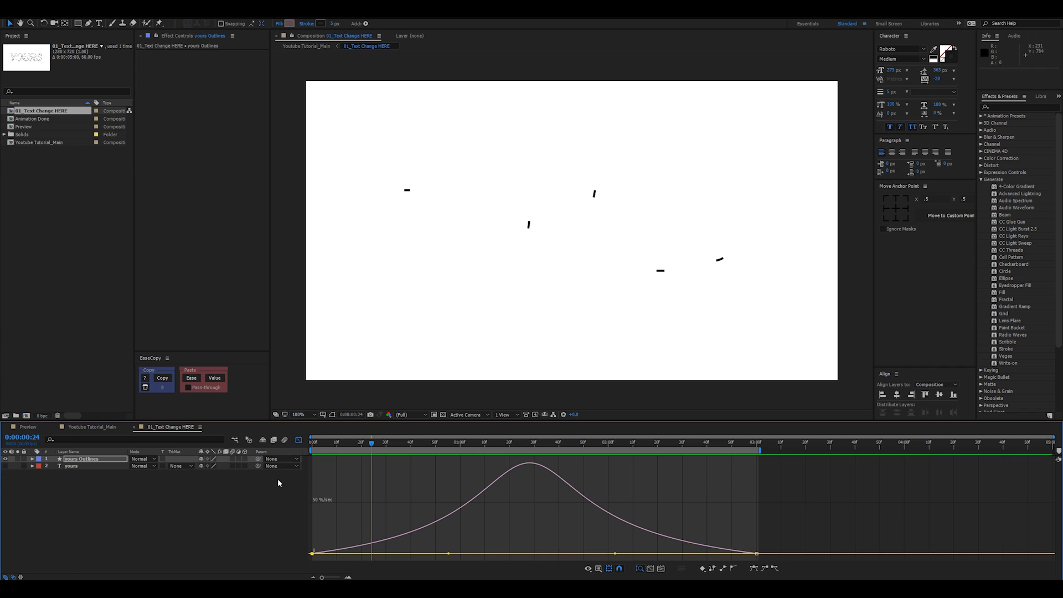
click(299, 440)
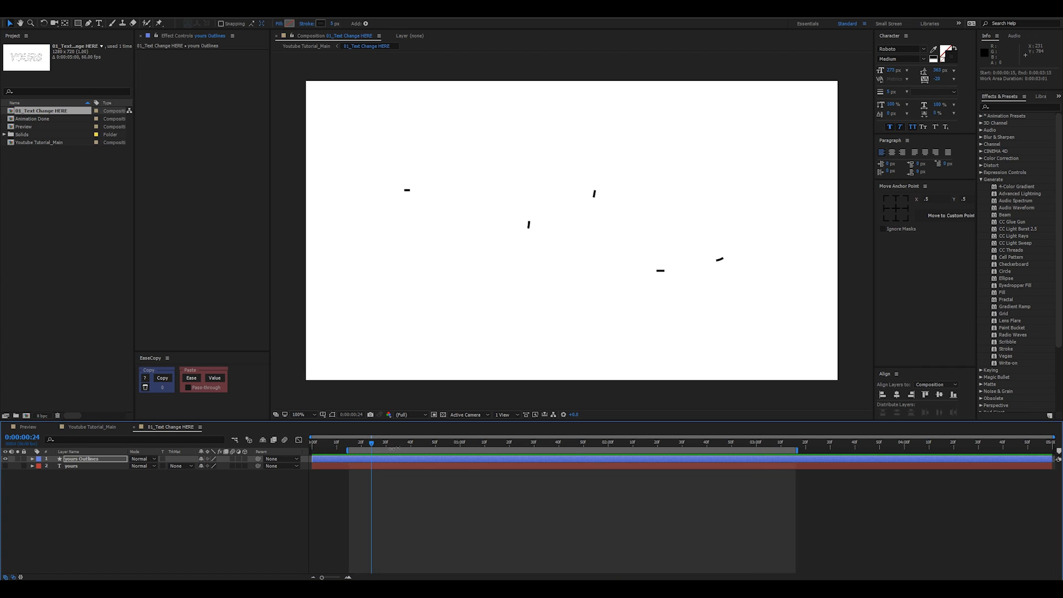
drag(415, 442, 757, 443)
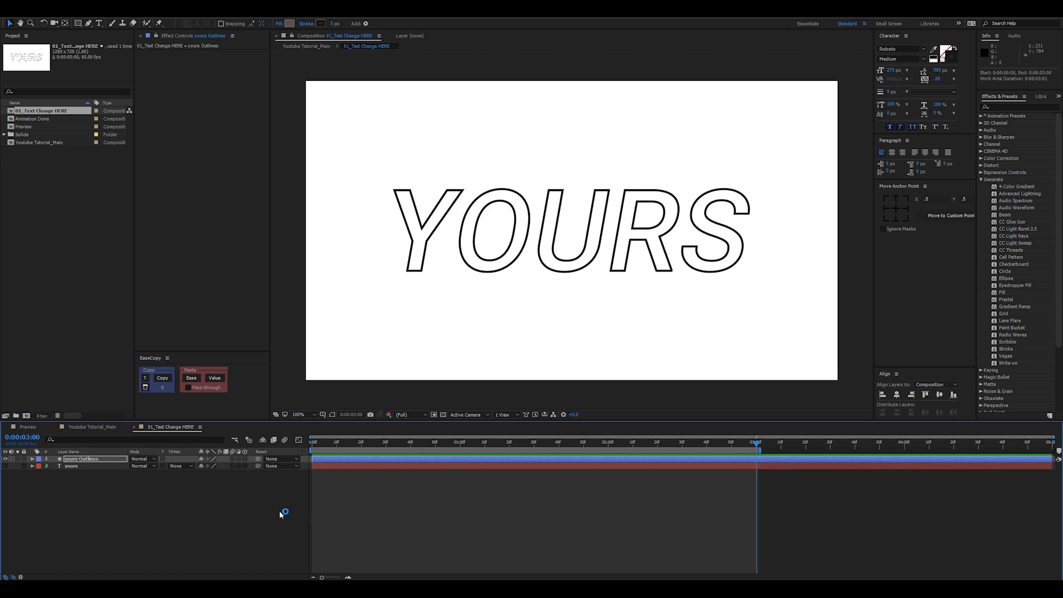
Hide the outlines layer and make the original text layer visible
click(63, 460)
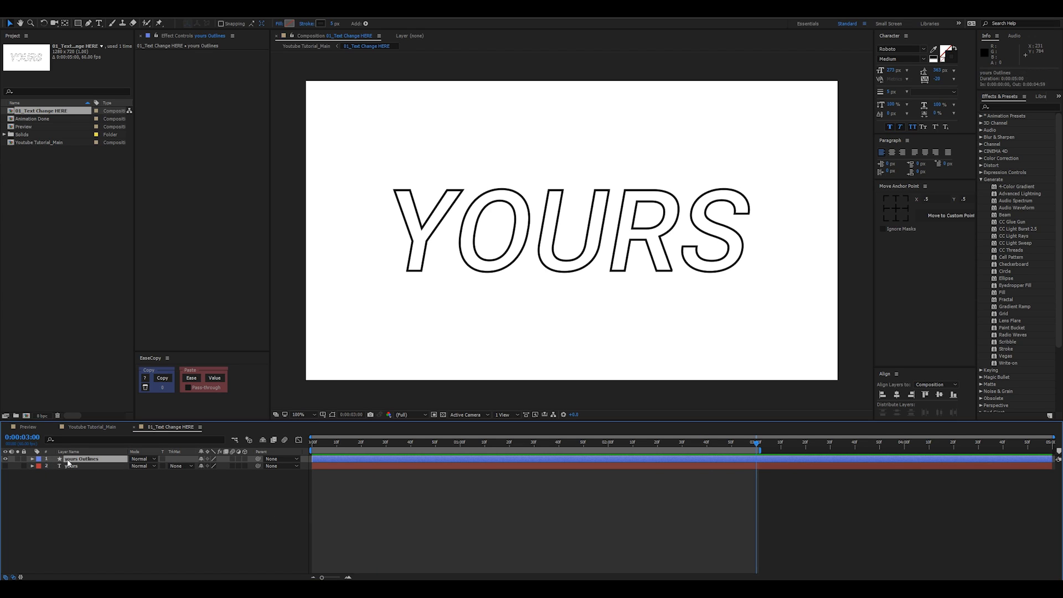
click(5, 459)
click(70, 466)
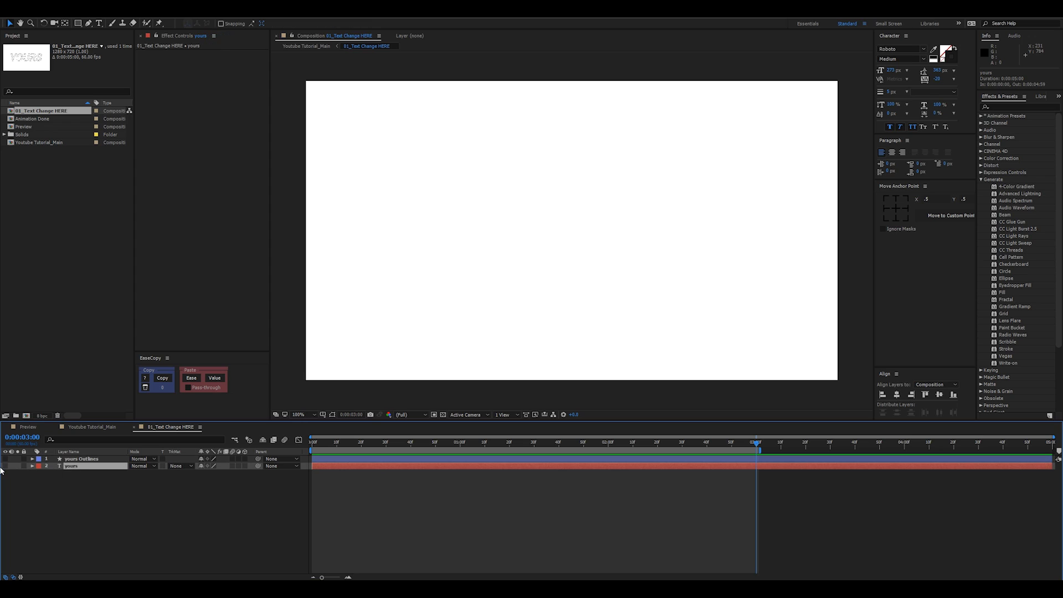
click(5, 467)
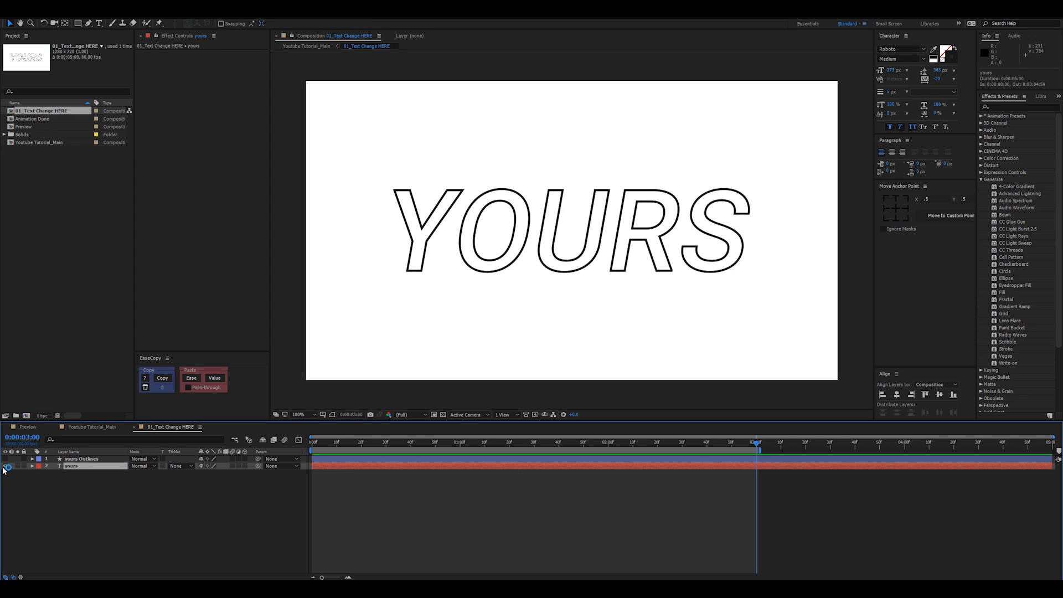
Replace the final S in the text layer with an exclamation mark, making it read "YOUR!"
double_click(87, 468)
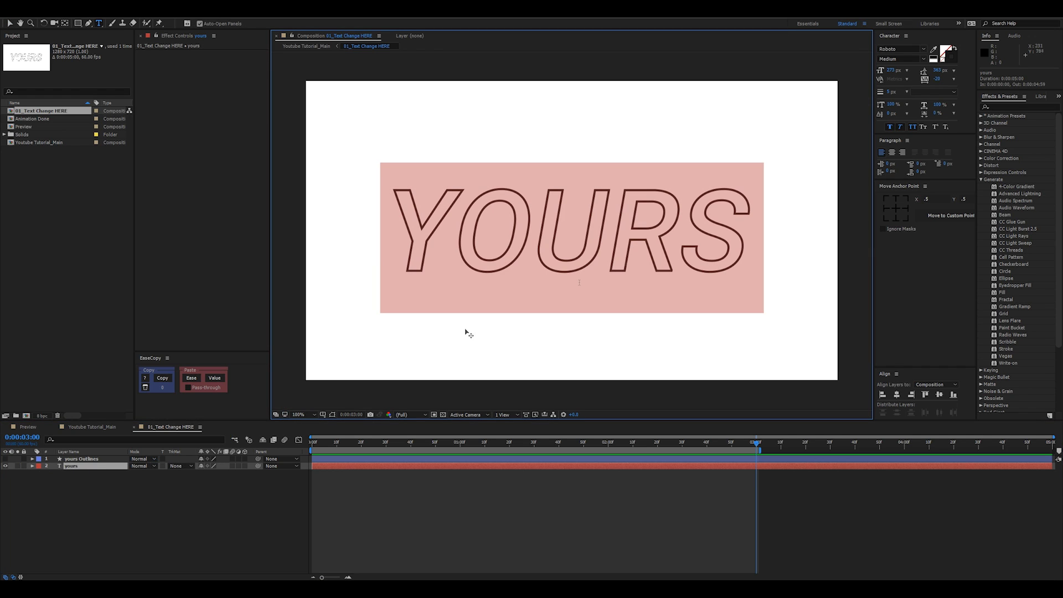
drag(673, 230, 882, 225)
text(!)
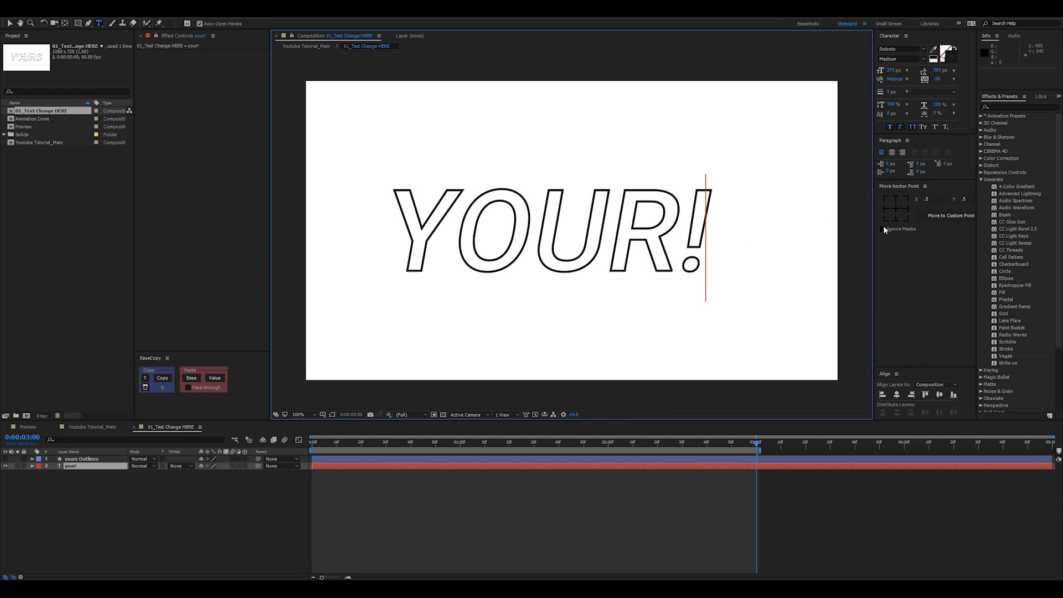
key(Escape)
key(v)
Create a shape layer from the edited "YOUR!" text layer
click(78, 468)
right_click(78, 470)
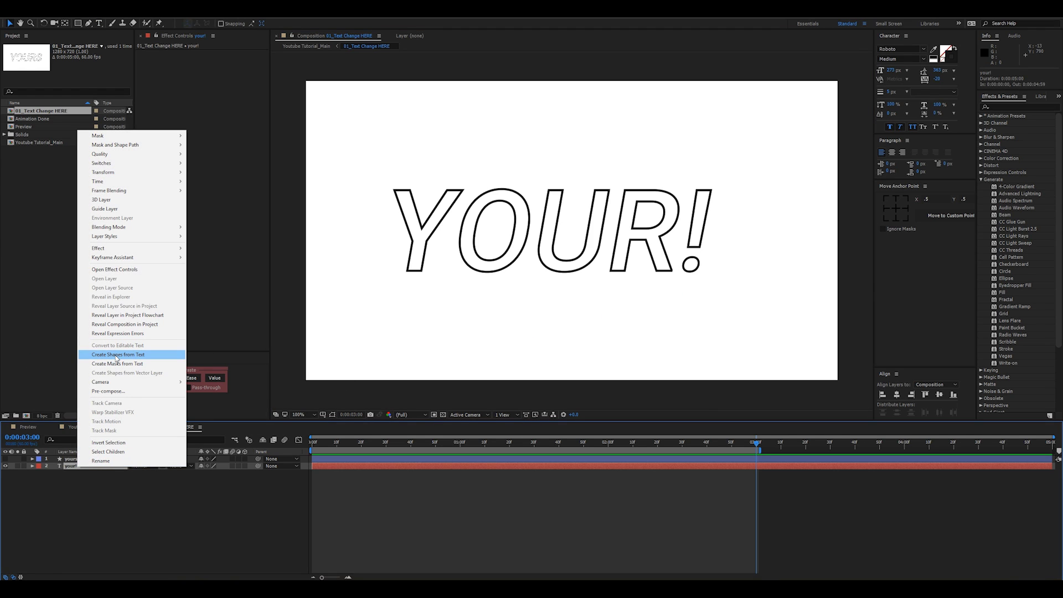
click(114, 354)
Copy the End keyframes from the old outlines layer to the new "YOUR!" outlines layer at 0:00:00:00, and collapse the properties
key(Home)
click(81, 466)
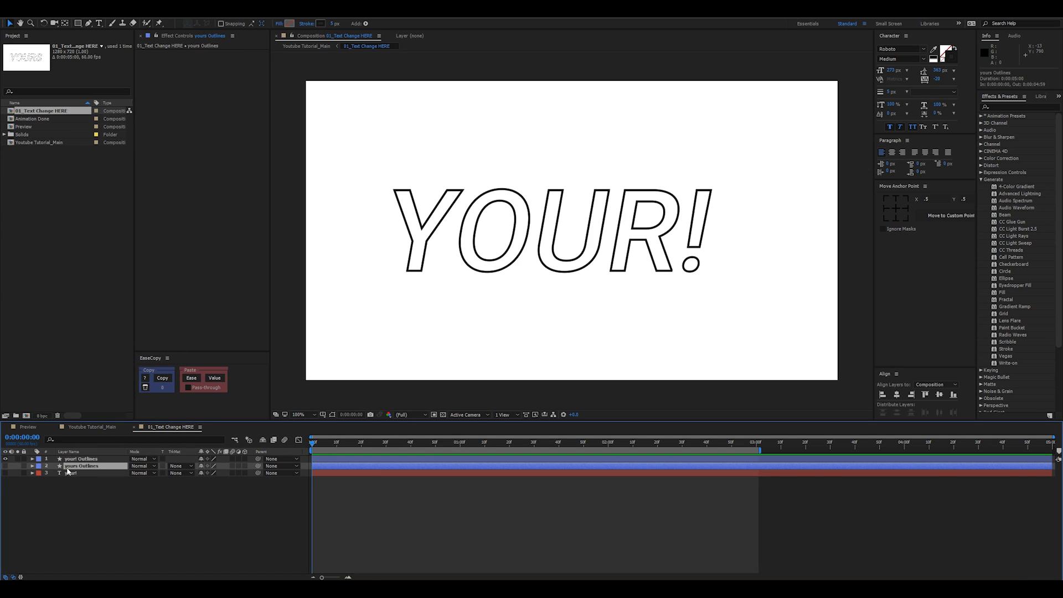
key(u)
click(81, 473)
key(ctrl+c)
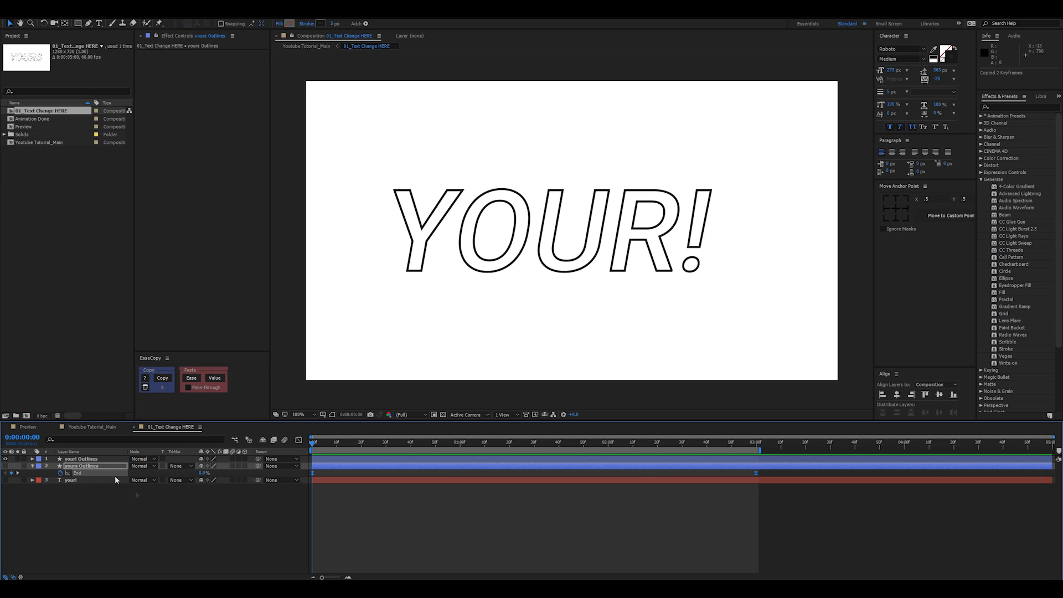
click(81, 459)
key(ctrl+v)
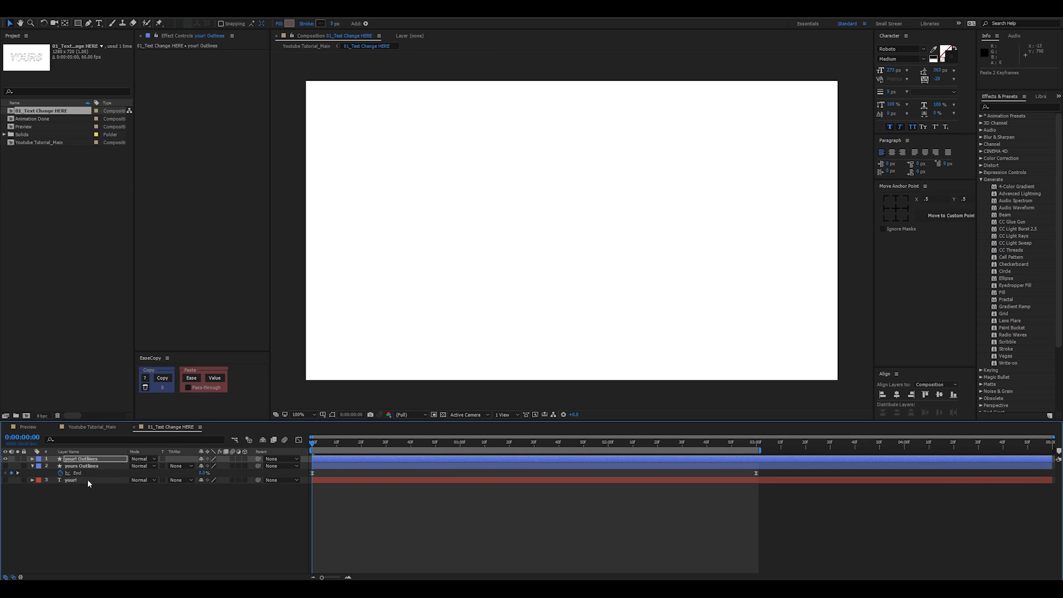
click(132, 491)
key(u)
Preview the "YOUR!" outline animation and extend the work area to 0:00:03:10
click(80, 459)
key(space)
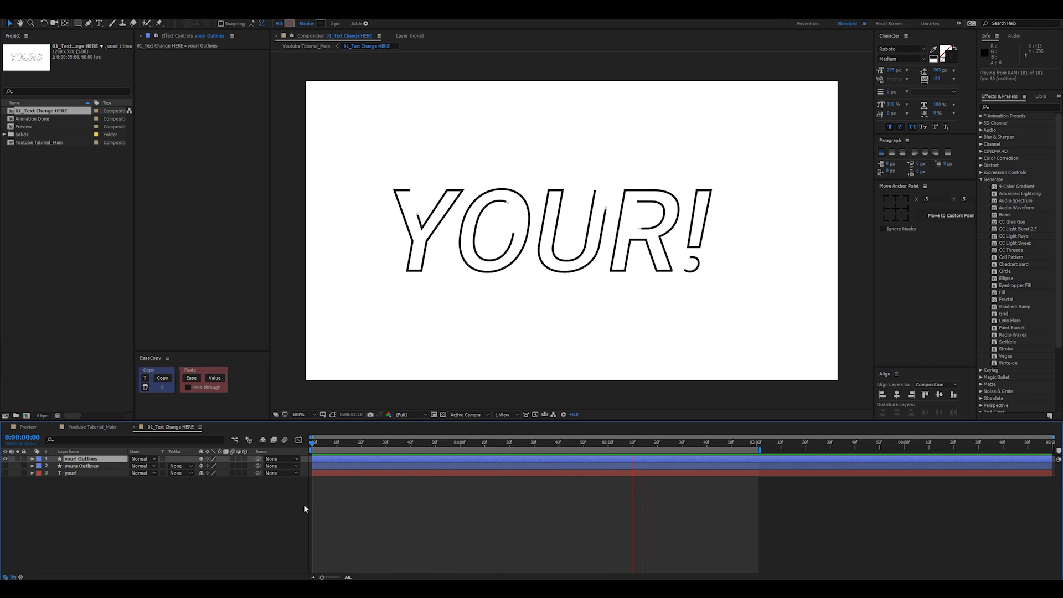
drag(721, 442, 781, 444)
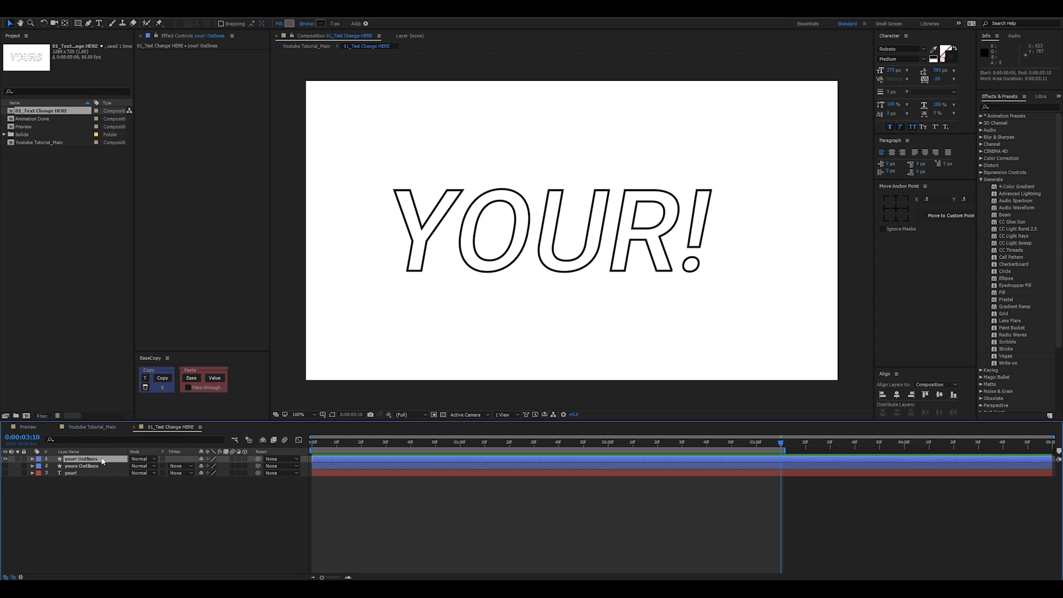
Examine the speed graph of the new outlines layer's End keyframes during playback, and return to the collapsed layer view
key(u)
click(78, 466)
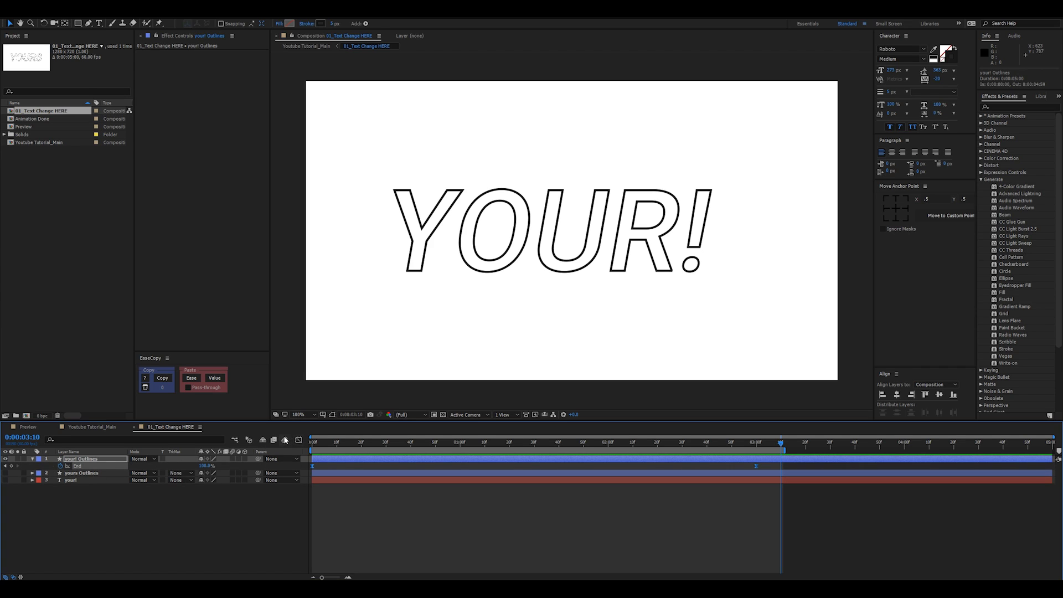
key(shift+F3)
key(space)
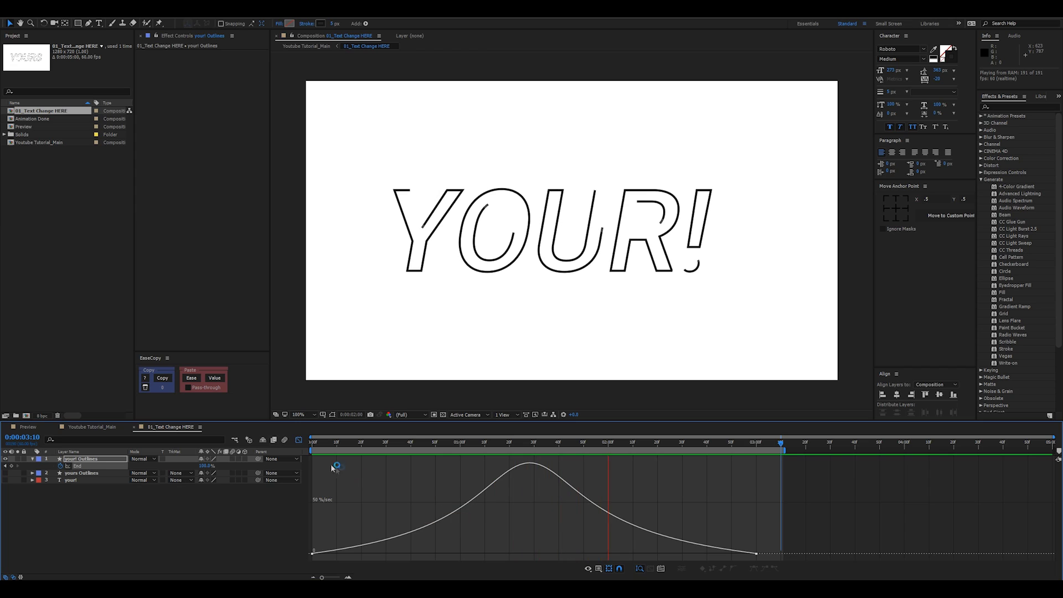
click(299, 440)
key(u)
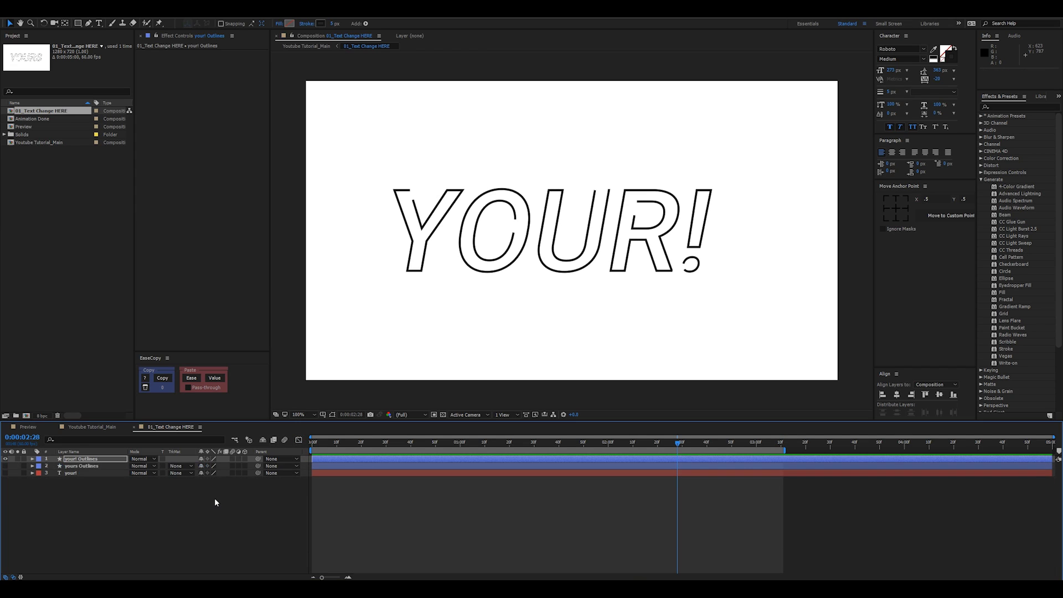
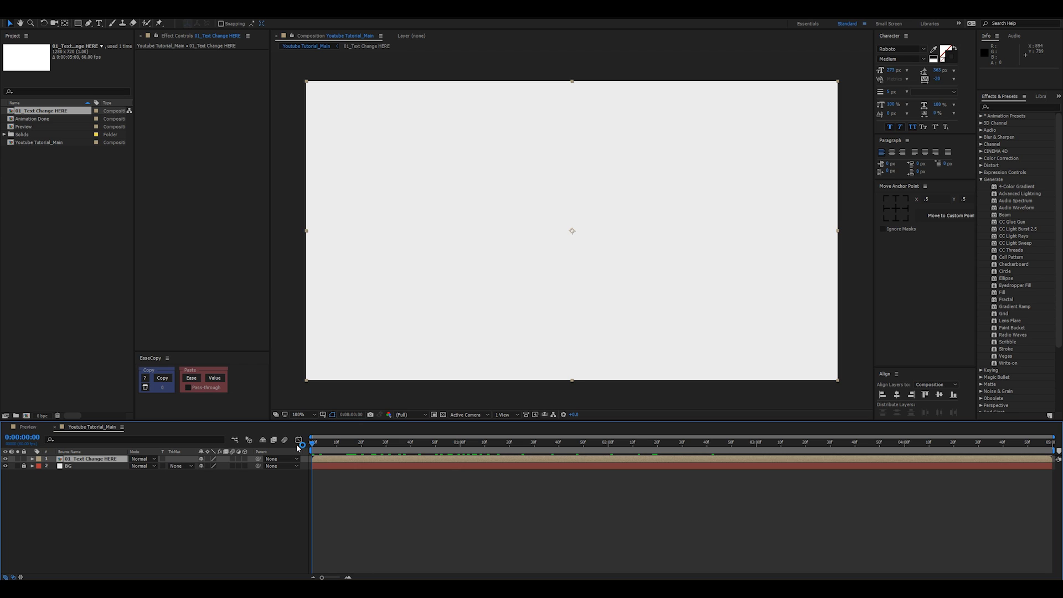
Play back the Youtube Tutorial_Main composition and compare it with the finished animation in the Preview composition
key(space)
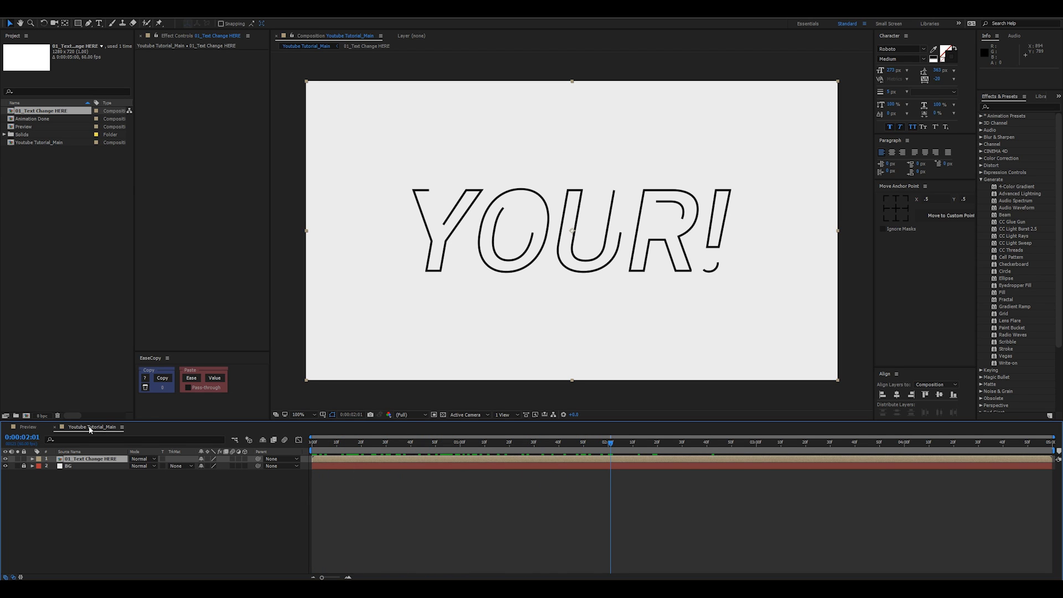
key(shift+comma)
key(space)
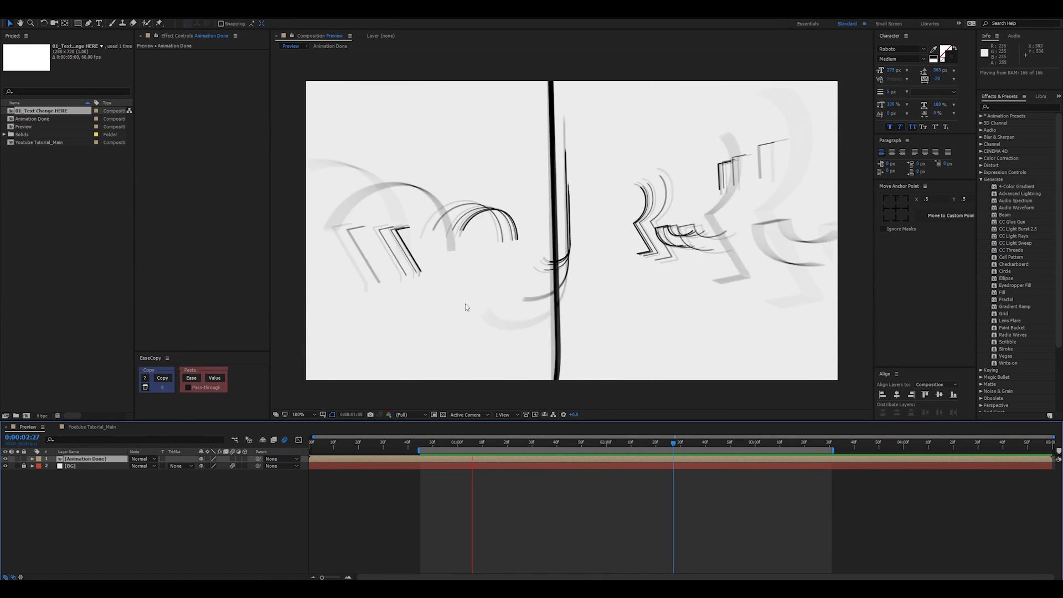
click(91, 427)
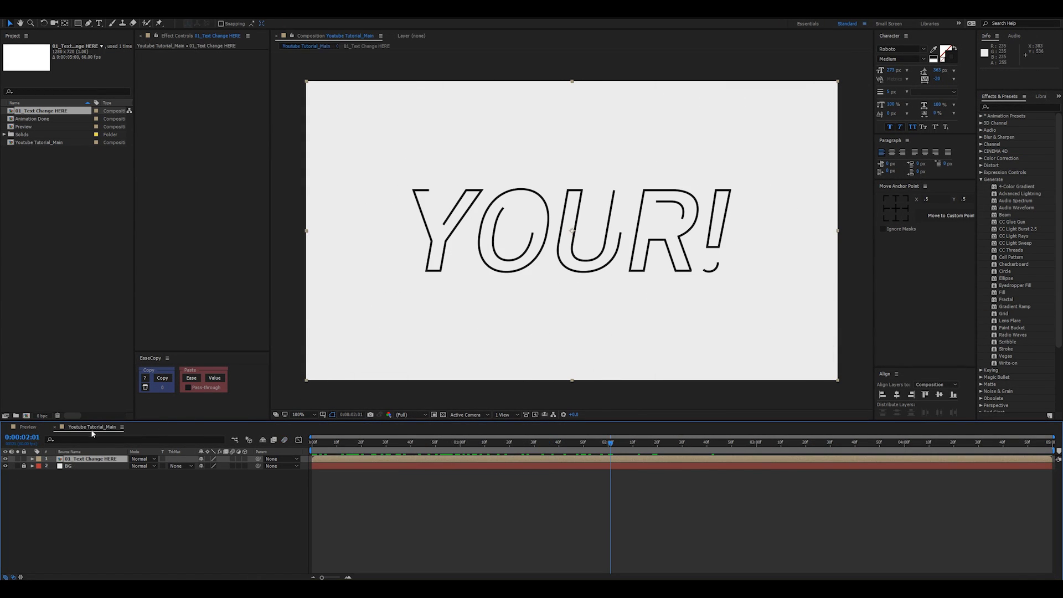
Make the 01_Text Change HERE layer 3D and enable motion blur for both the layer and the composition
click(96, 461)
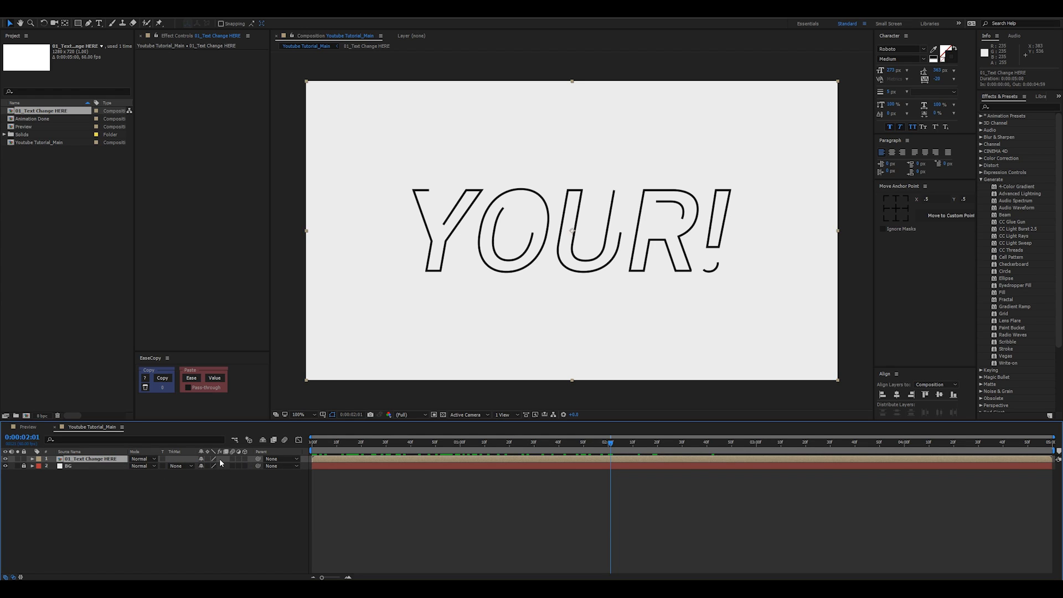
click(244, 459)
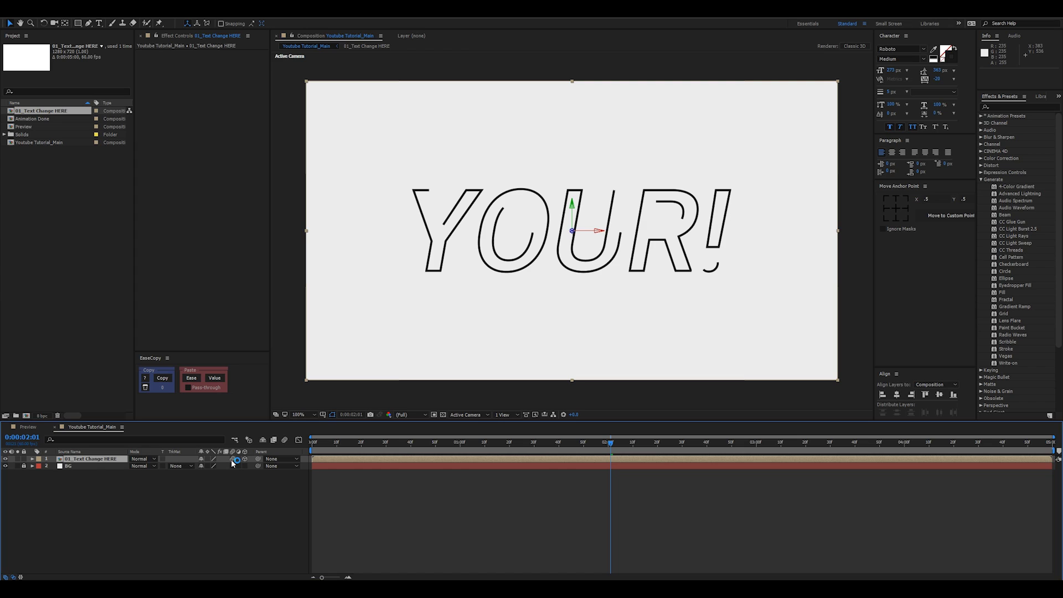
click(232, 459)
click(285, 440)
Duplicate the 01_Text Change HERE layer at 0:00:00:00 and reveal the Position property of the upper copy
drag(370, 443, 232, 452)
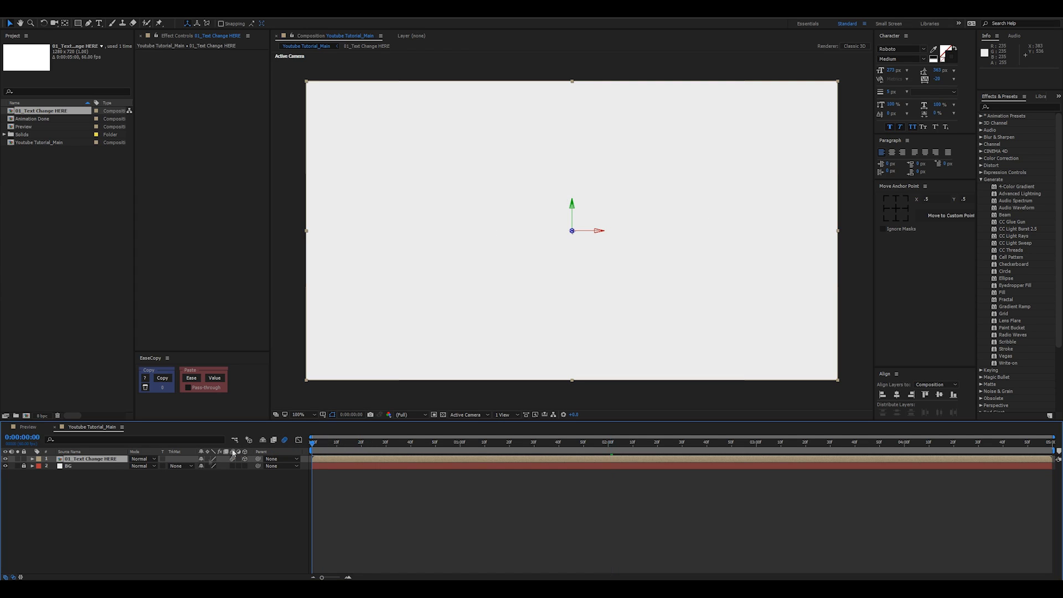
key(ctrl+d)
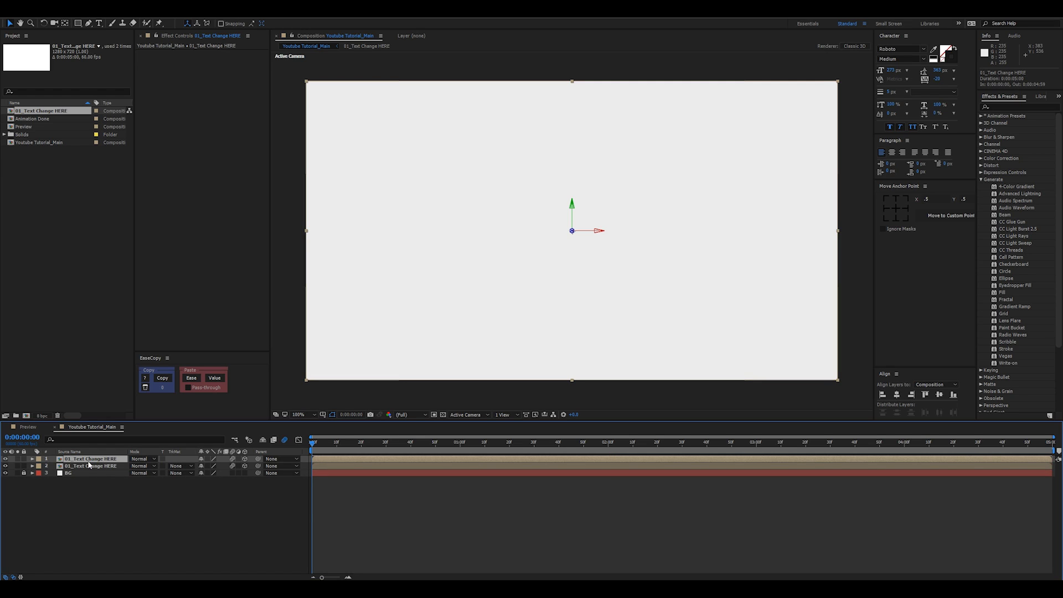
key(p)
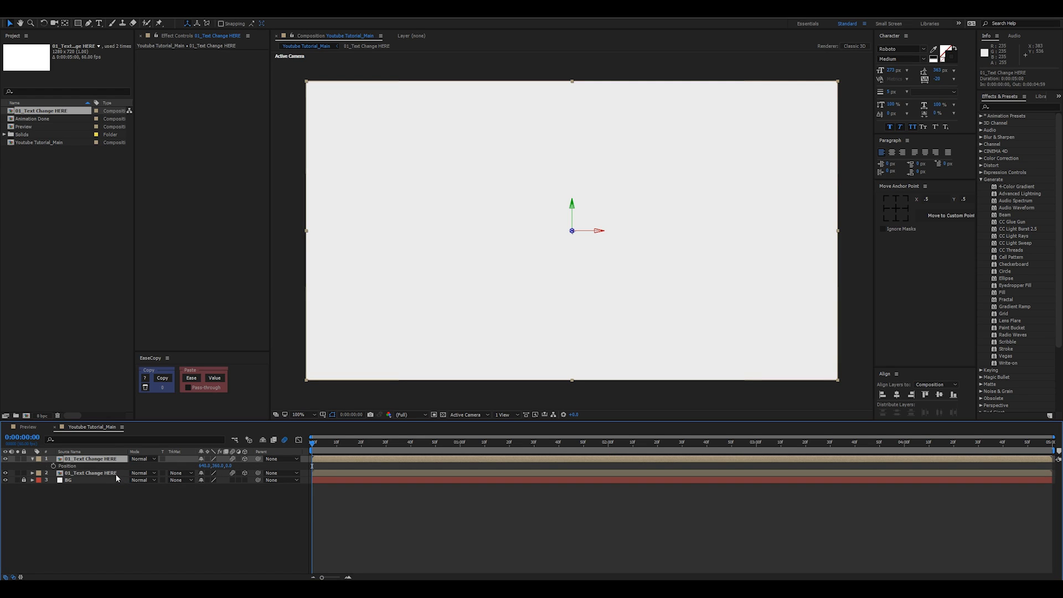
click(90, 475)
key(p)
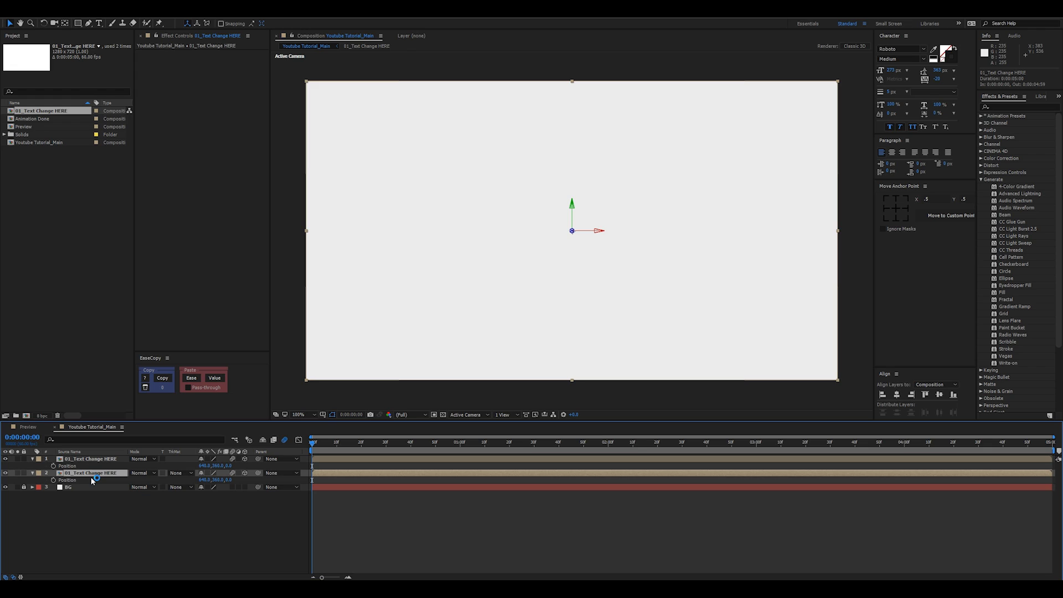
key(p)
Keyframe the upper copy's Position at 0:00:00:00 and with Z at -2500 at 0:00:02:00, and easy-ease both keyframes
click(100, 460)
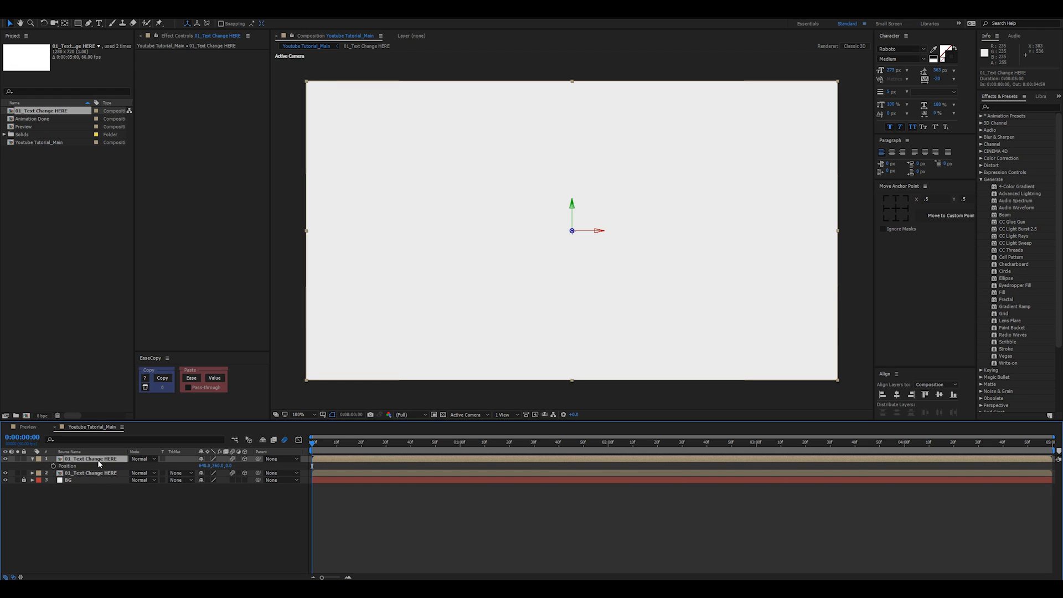
click(54, 467)
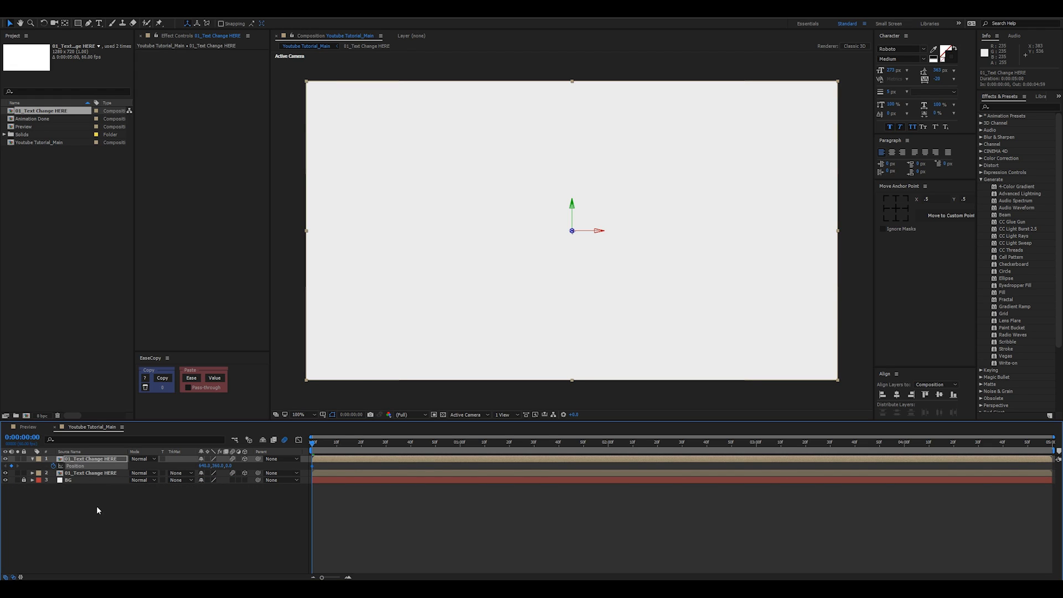
drag(568, 450, 608, 450)
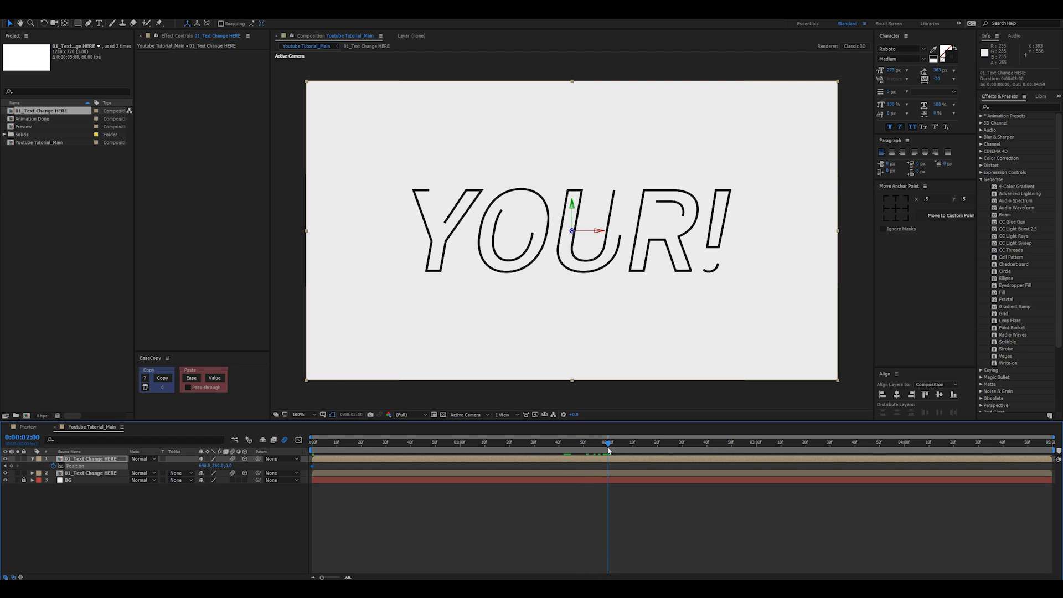
drag(231, 466, 145, 465)
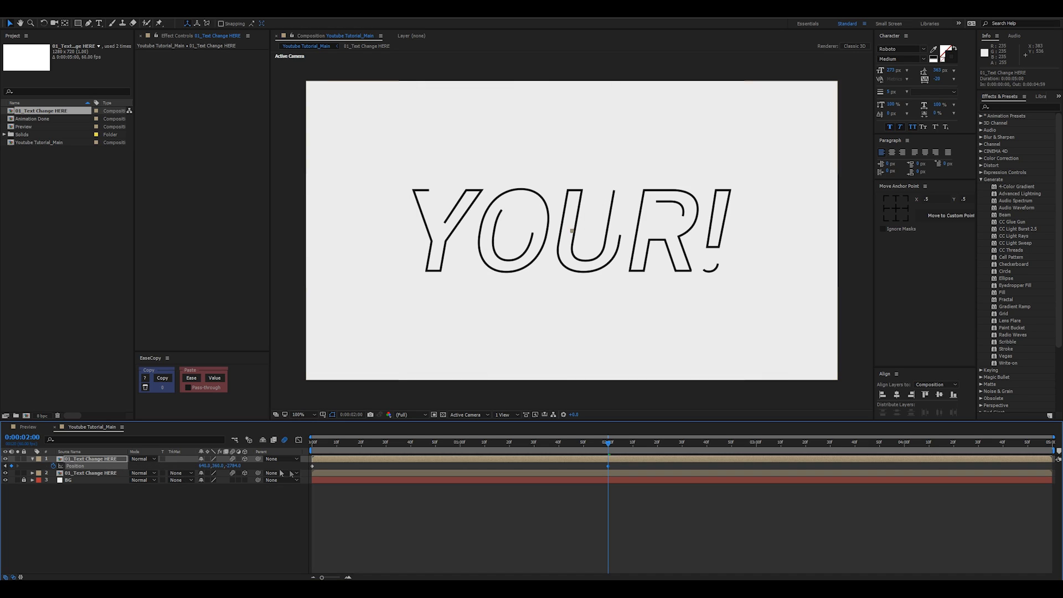
click(233, 466)
text(-2500)
key(Return)
mouse_move(517, 446)
mouse_down()
mouse_move(429, 450)
mouse_move(504, 450)
mouse_up()
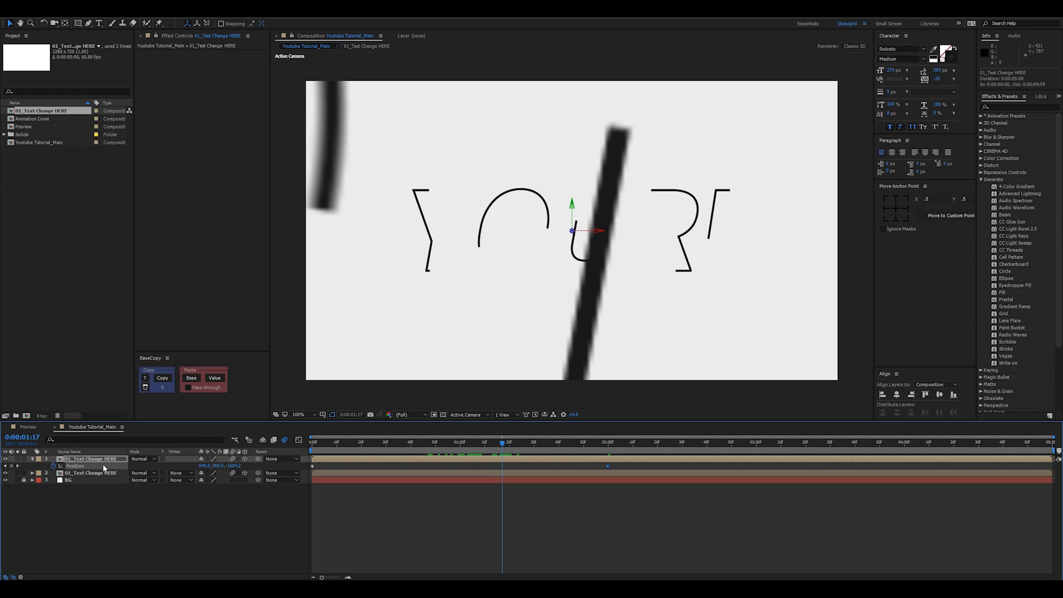
key(F9)
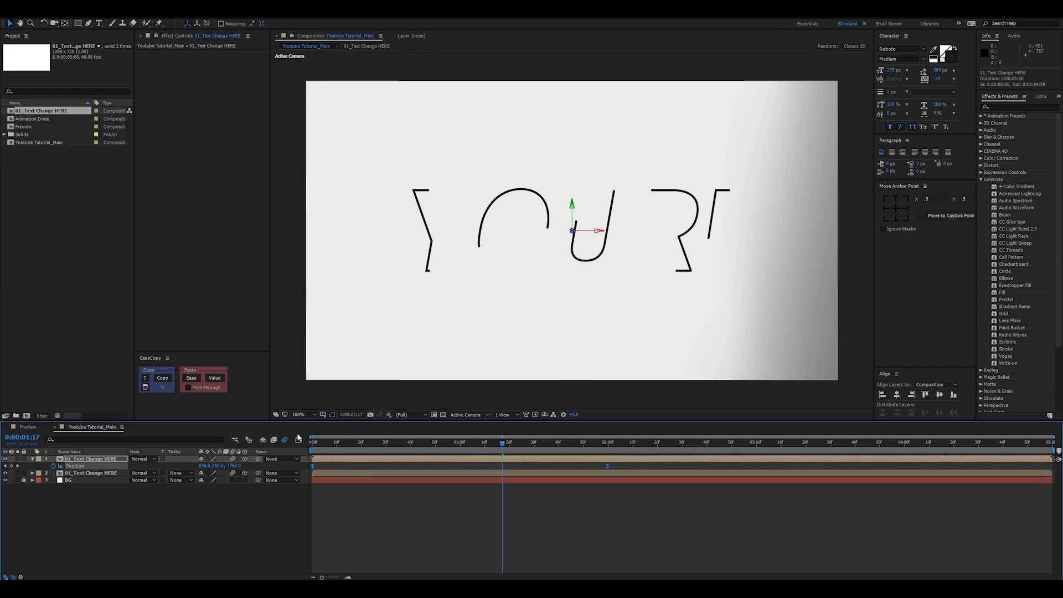
Strengthen the outgoing ease of the upper copy's first Position keyframe in the speed graph
click(299, 440)
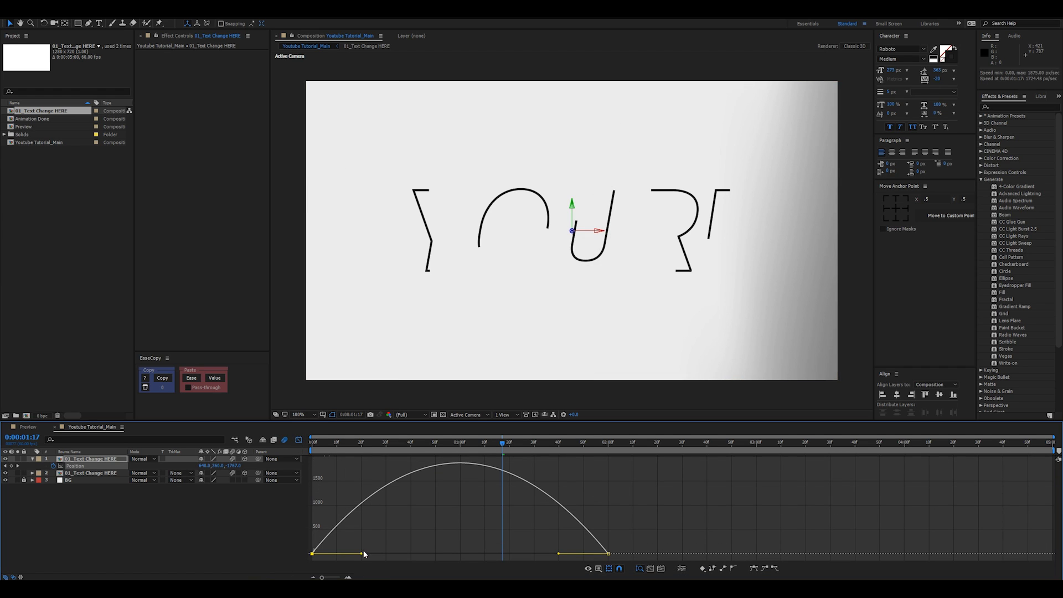
drag(364, 553, 507, 561)
click(299, 441)
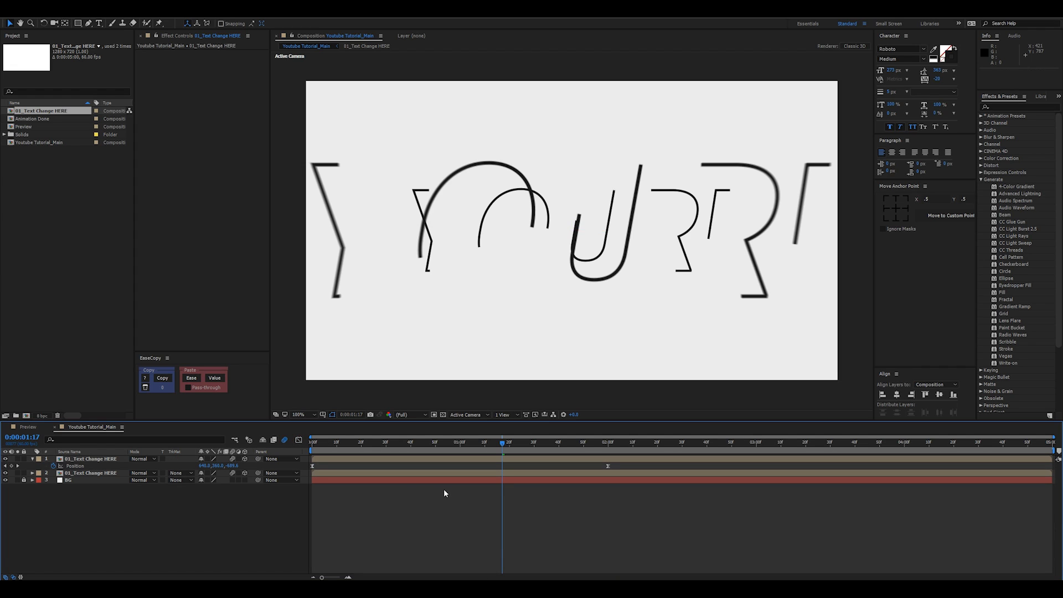
Preview the upper copy's eased fly-through around 0:00:01:34, check the composition's motion blur, and collapse the layer's keyframes
key(space)
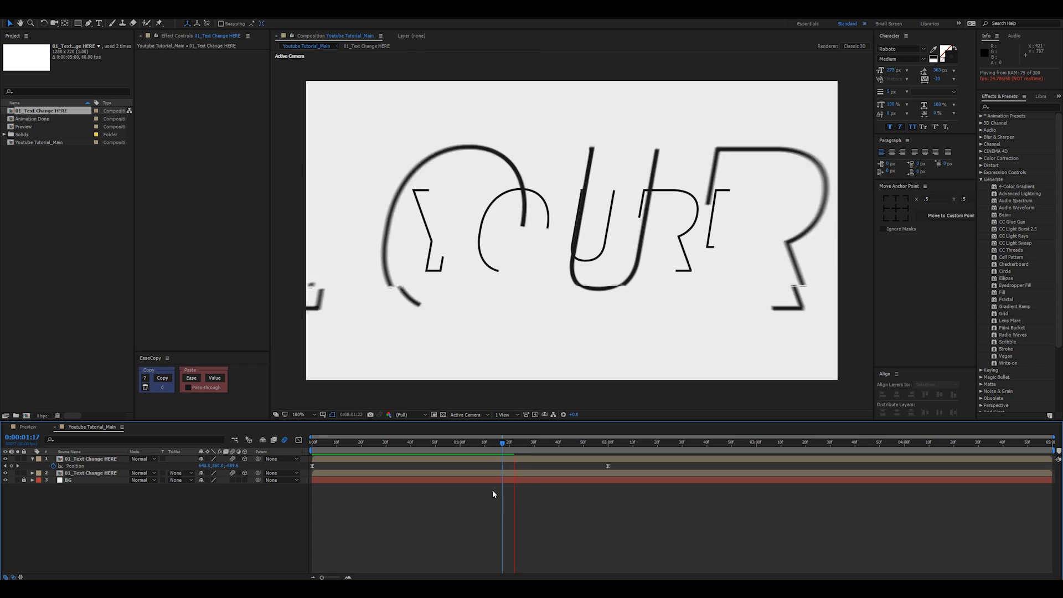
key(space)
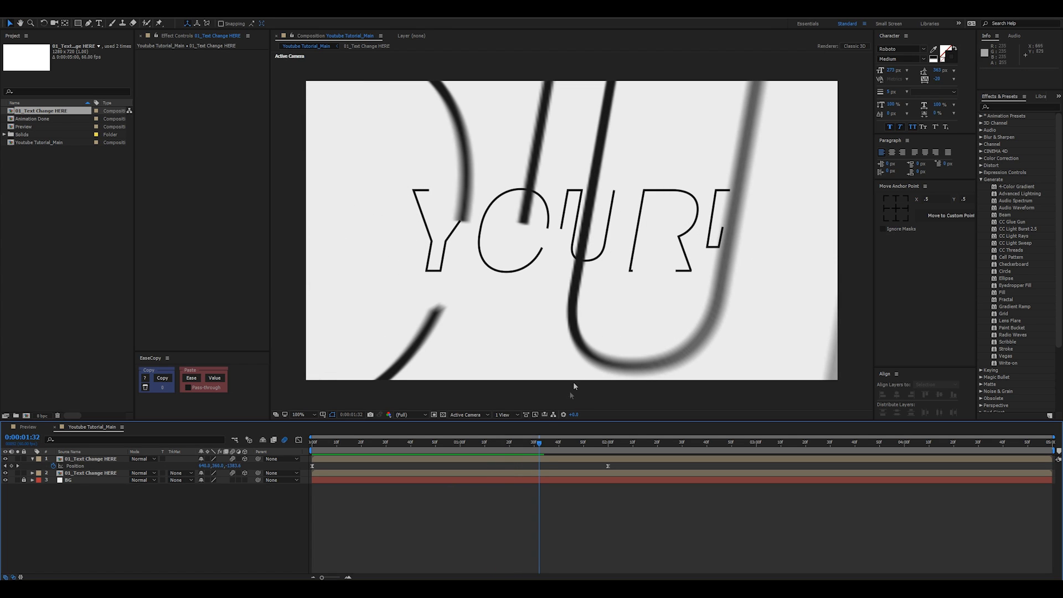
drag(543, 446, 545, 448)
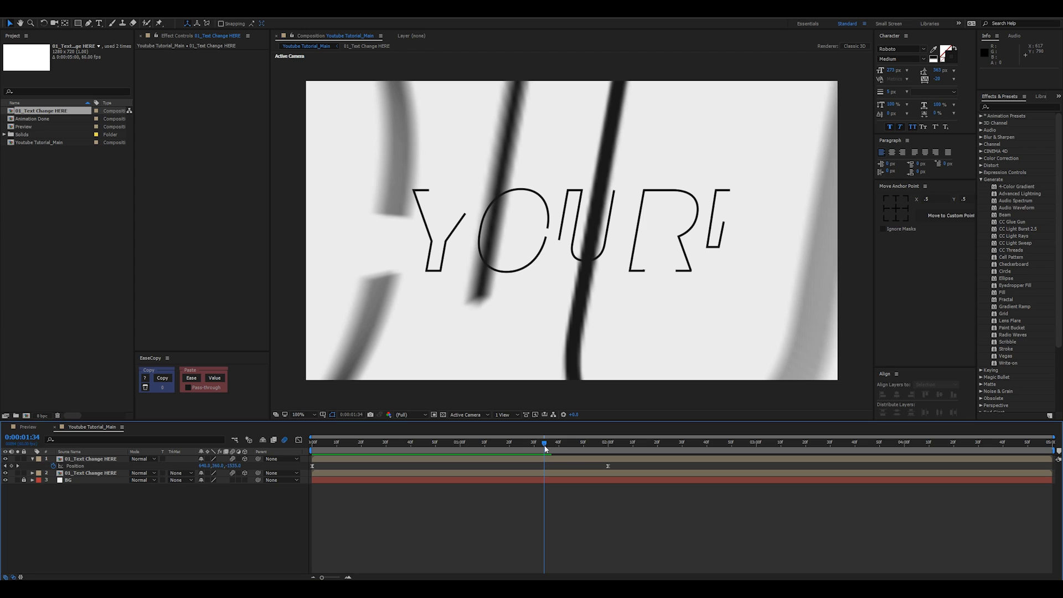
click(285, 440)
click(285, 440)
key(space)
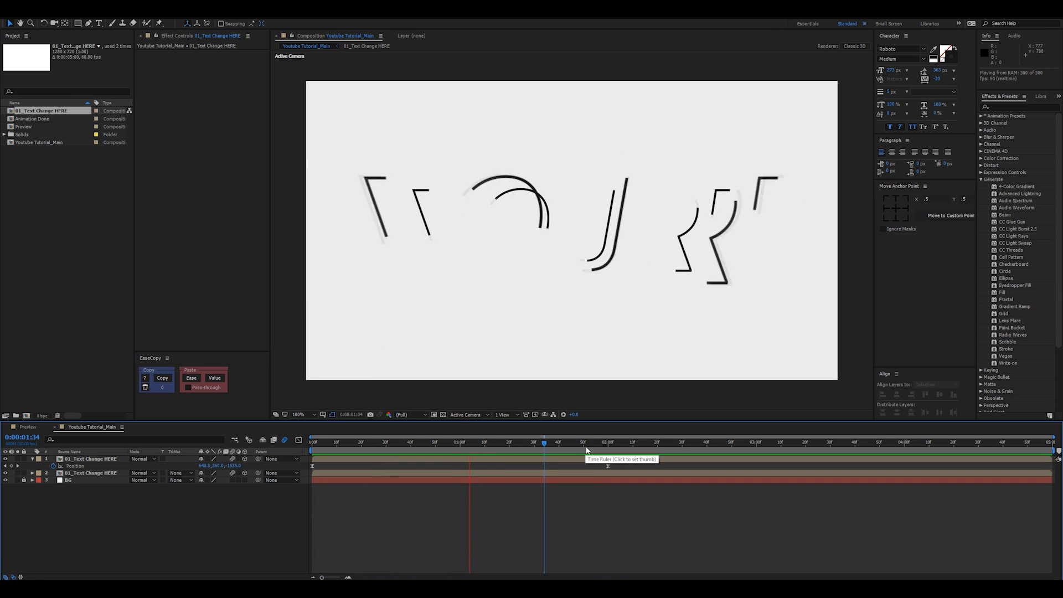
click(586, 446)
drag(569, 446, 507, 443)
key(u)
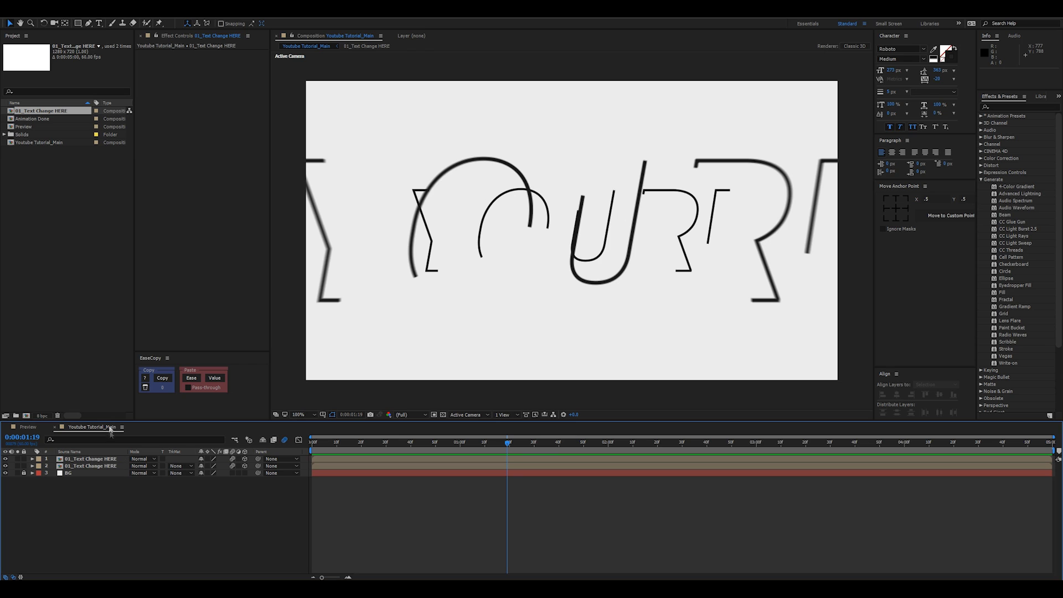
Examine the finished layers in the Animation Done composition near 0:00:01:32 and return to the Youtube Tutorial_Main composition
click(55, 427)
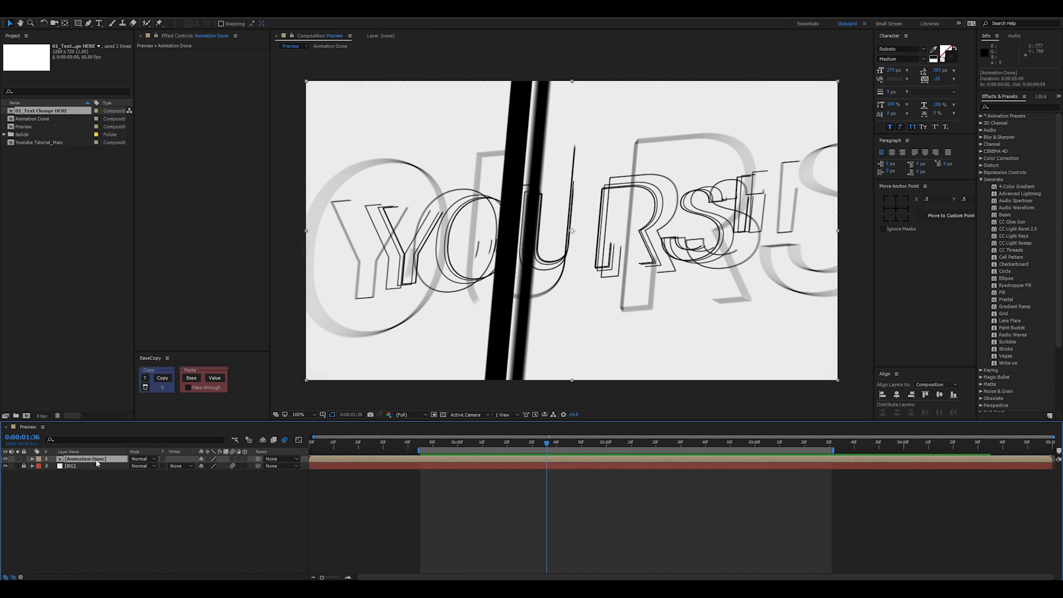
double_click(82, 472)
key(Page_Up)
key(Page_Up)
key(Page_Up)
key(Page_Up)
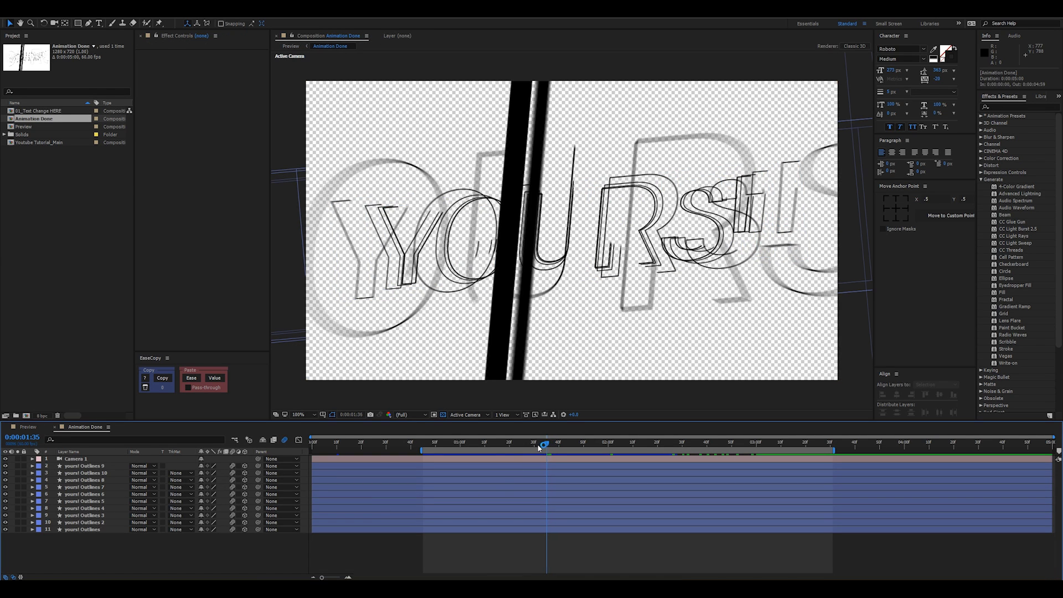
click(444, 414)
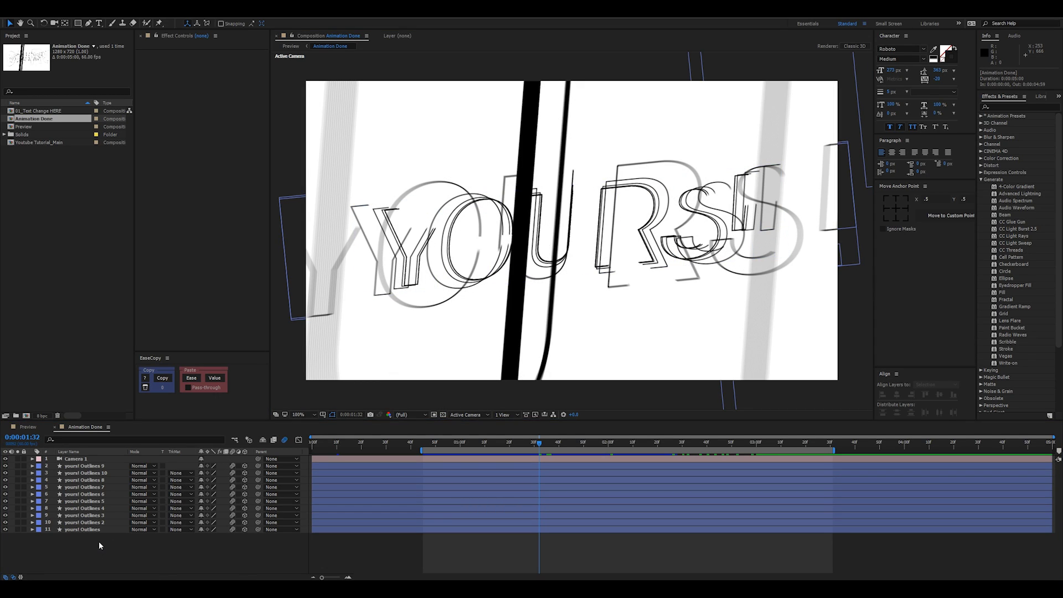
click(55, 426)
double_click(32, 142)
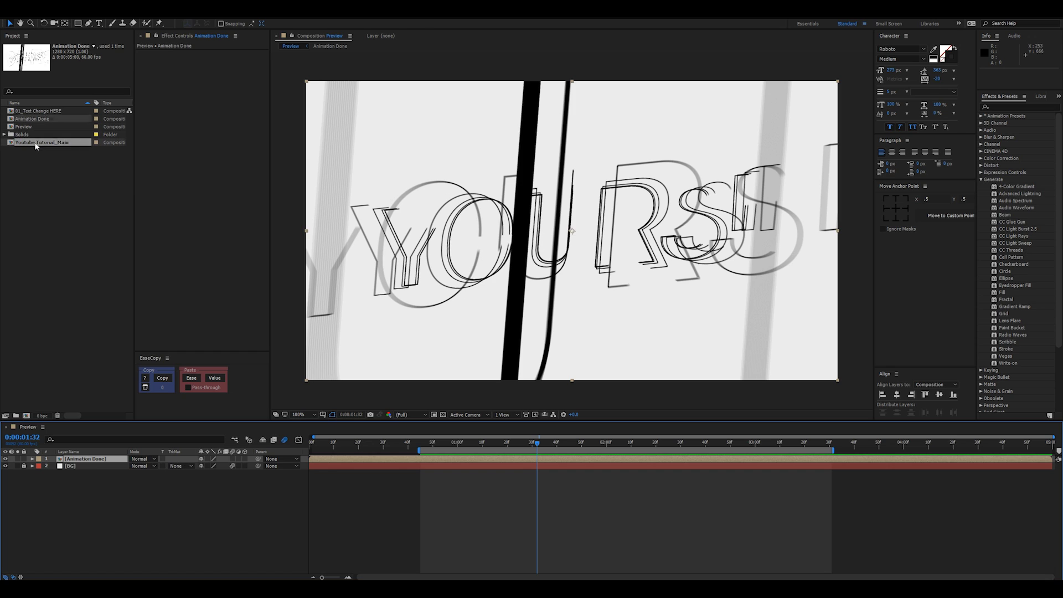
drag(440, 443, 496, 443)
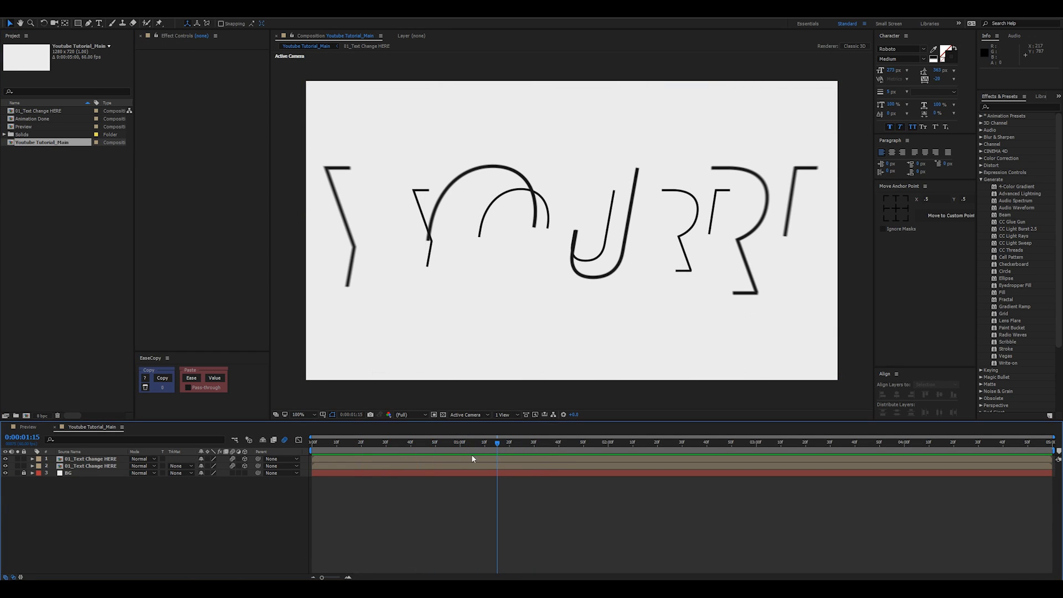
Apply Gaussian Blur to the upper 01_Text Change HERE copy and keyframe Blurriness at 0 at 0:00:01:30 and 25 at 0:00:01:40
click(105, 459)
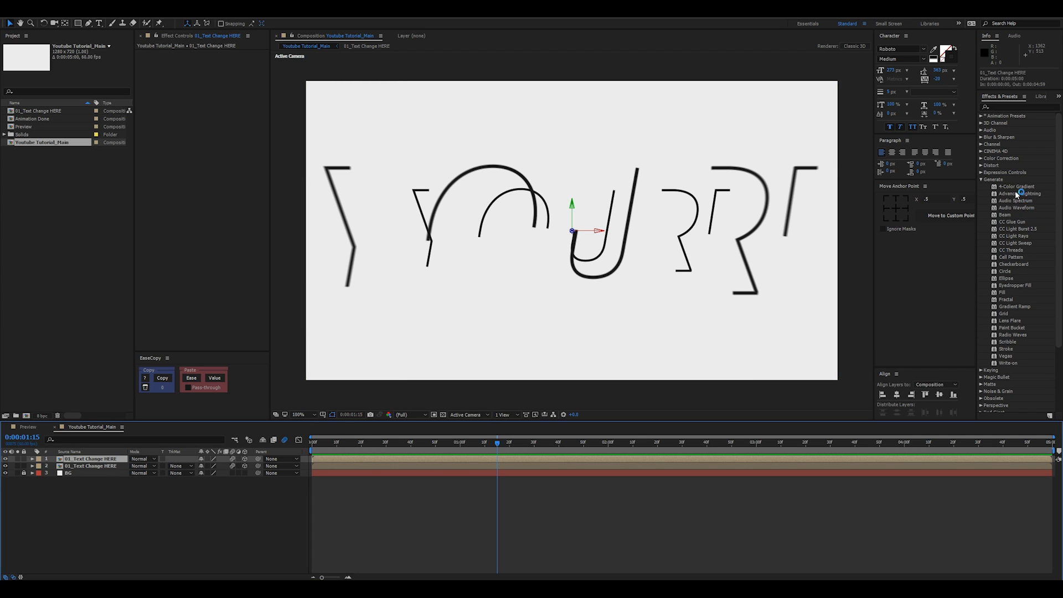
click(982, 137)
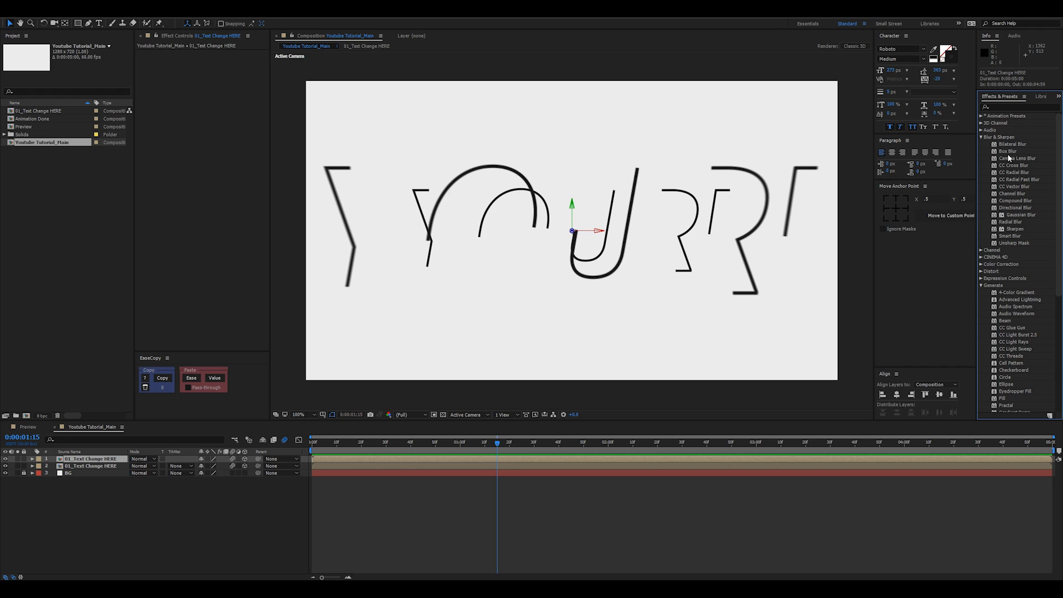
drag(1017, 215, 535, 450)
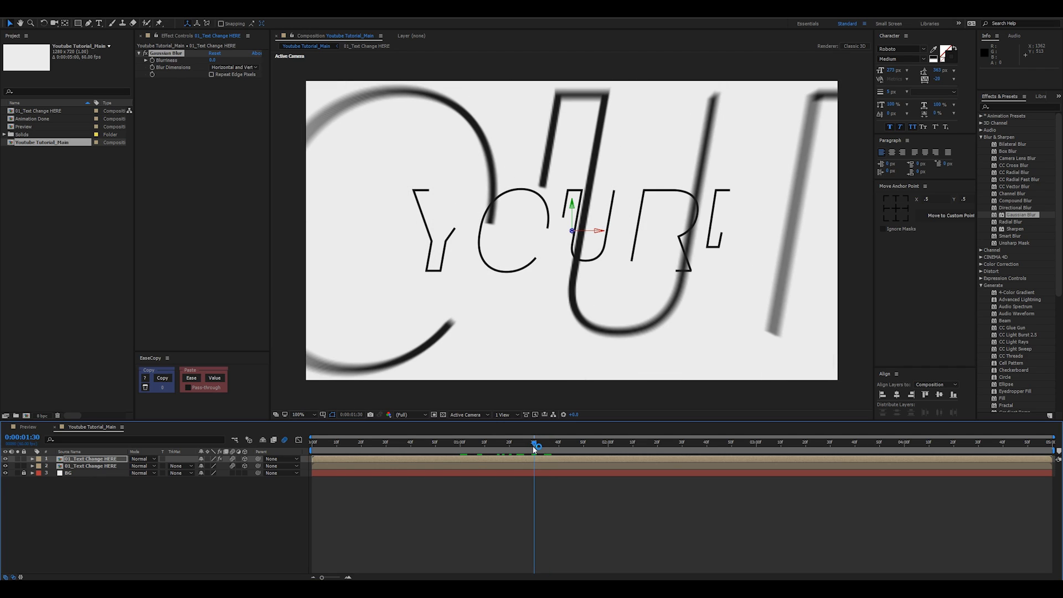
click(152, 60)
key(shift+Page_Down)
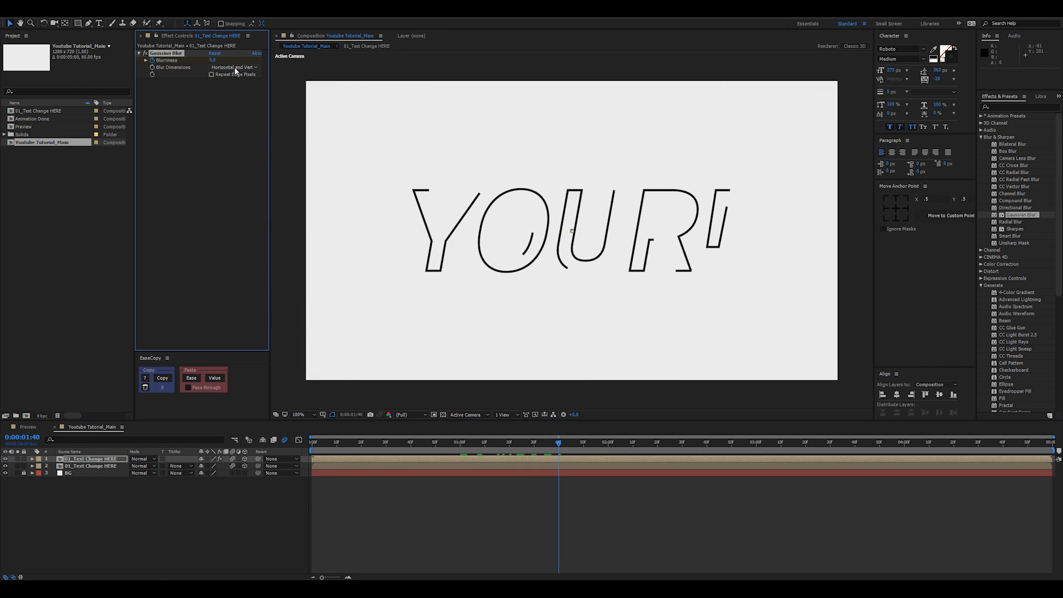
click(215, 60)
text(25)
key(Return)
key(u)
Move the first Blurriness keyframe to 0:00:01:20 and set the keyframe at 0:00:01:40 to 15
key(shift+Page_Up)
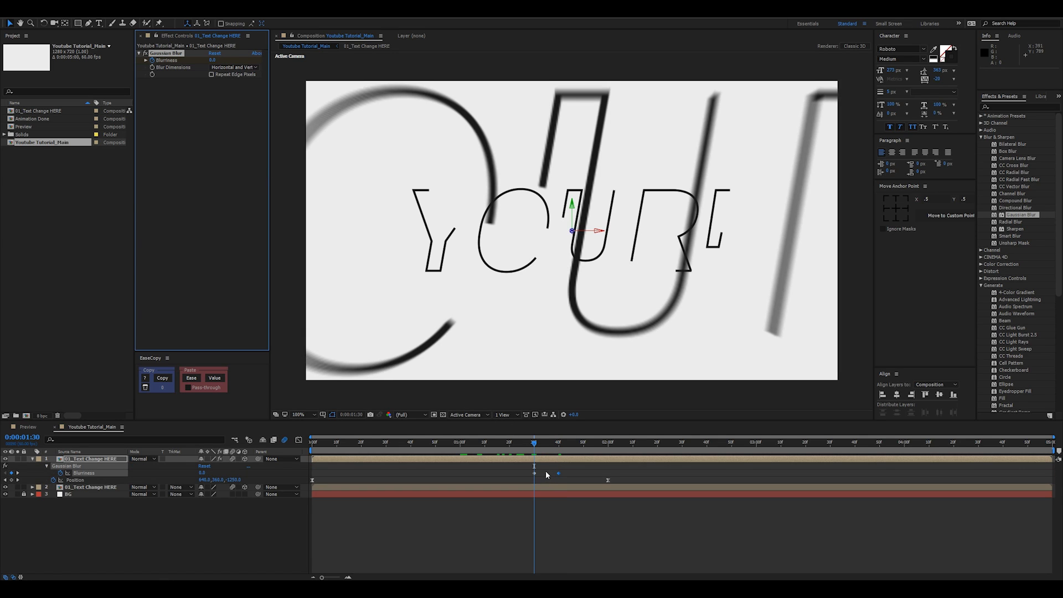
key(shift+Page_Up)
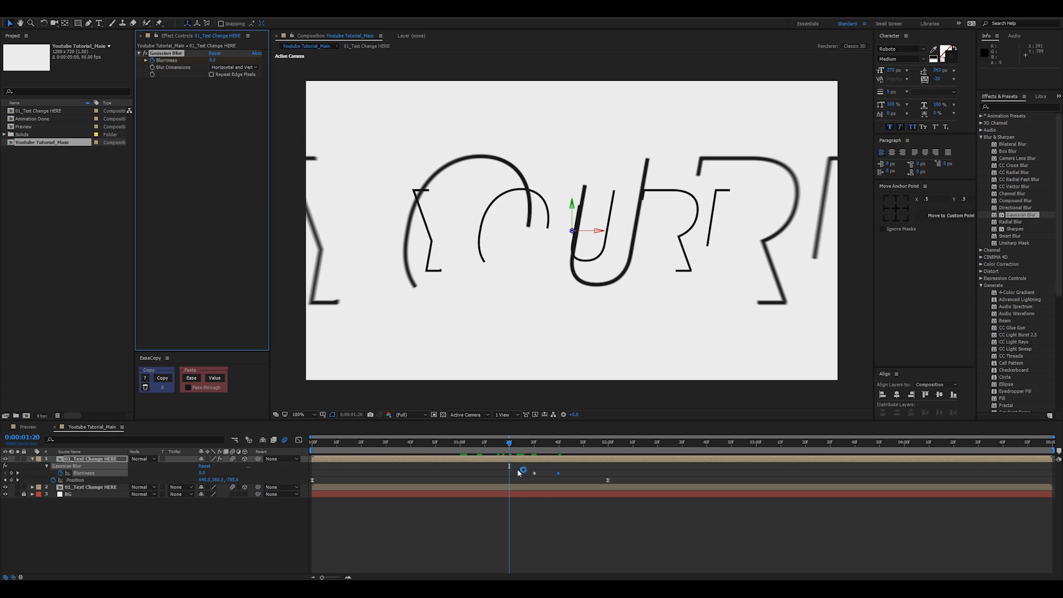
drag(534, 473, 534, 449)
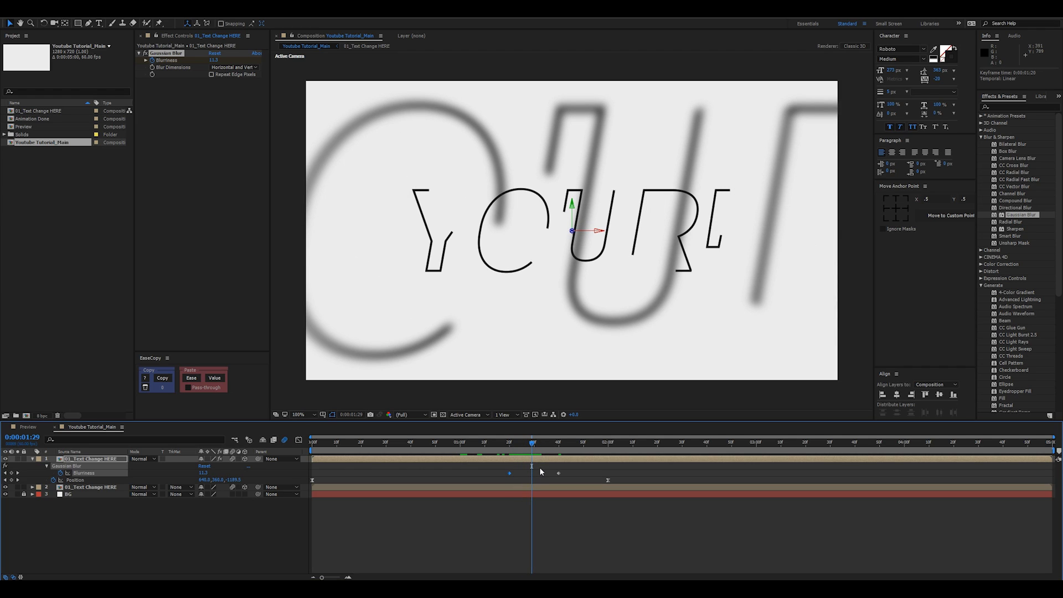
key(k)
click(214, 60)
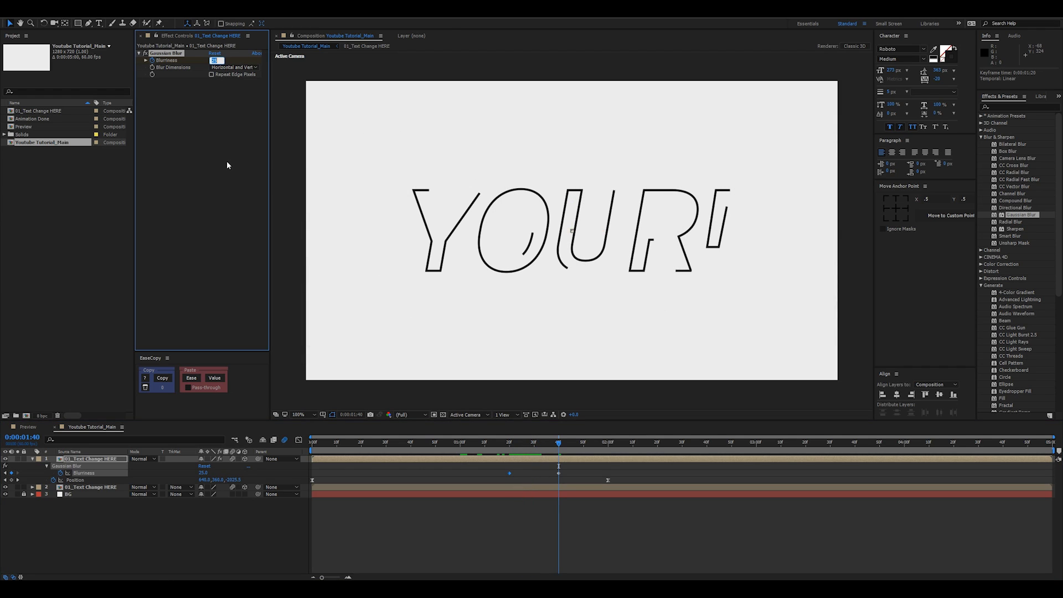
text(15)
key(Return)
drag(512, 451, 542, 465)
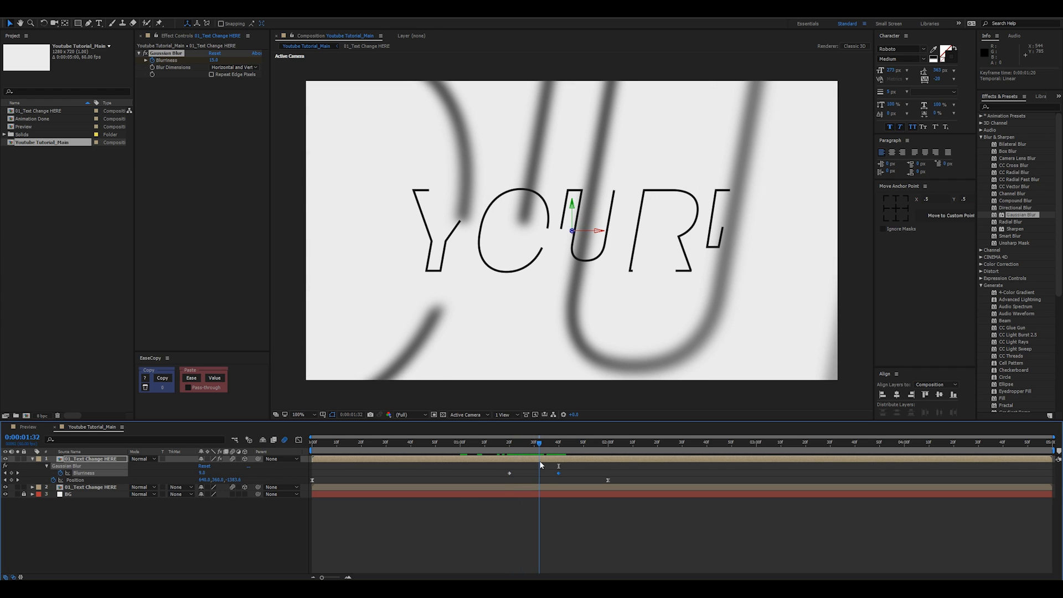
Collapse the upper copy's keyframes and disable the layer's effects
key(u)
click(115, 540)
click(95, 460)
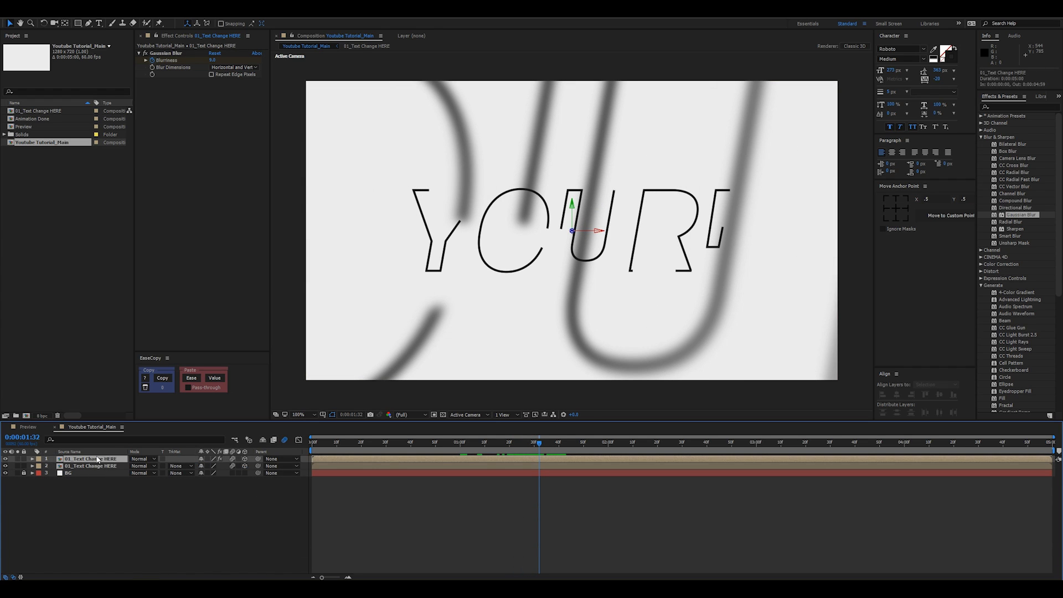
click(145, 53)
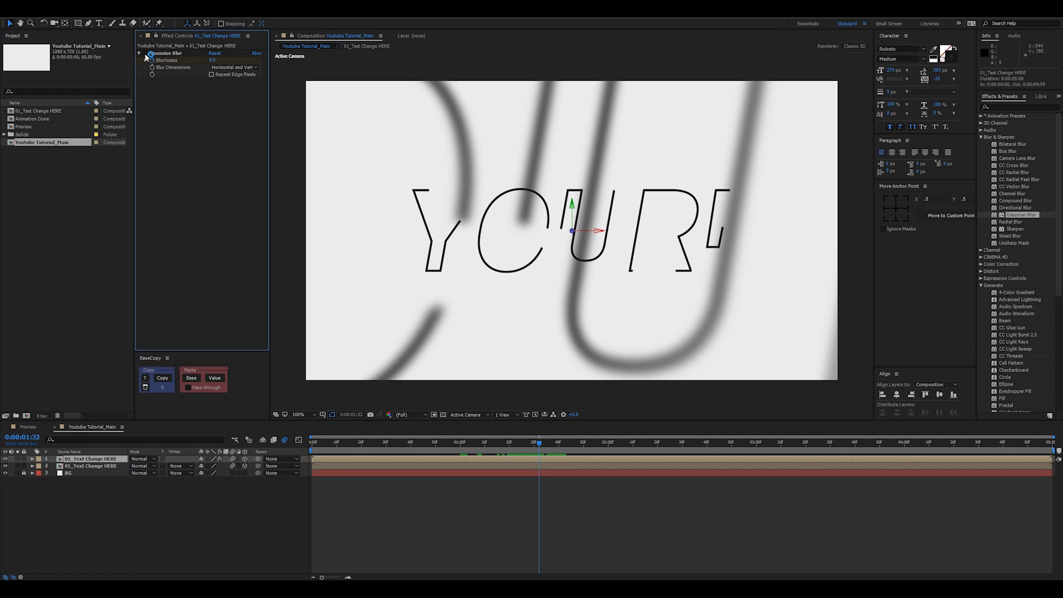
click(220, 459)
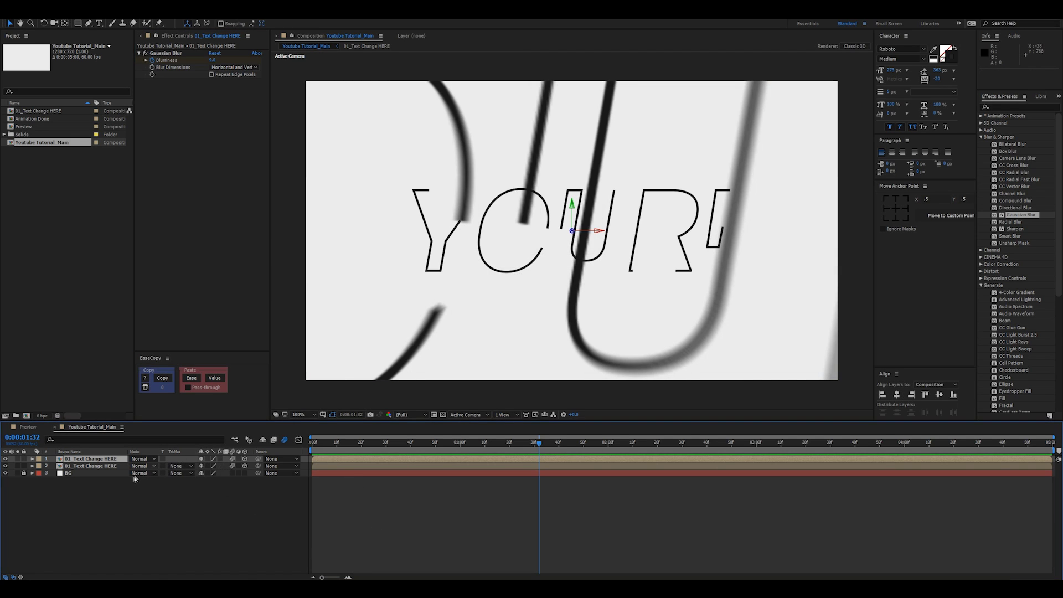
Duplicate the upper 01_Text Change HERE copy five times at 0:00:00:00
drag(361, 443, 447, 443)
key(Home)
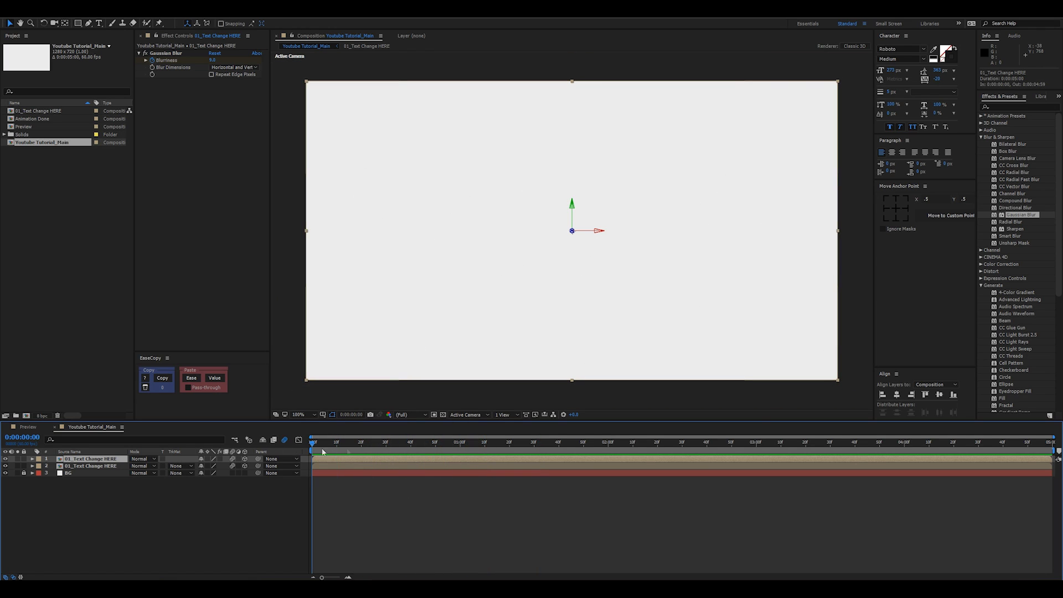
drag(323, 450, 150, 471)
key(ctrl+d)
key(ctrl+d)
key(ctrl+d)
key(ctrl+d)
key(ctrl+d)
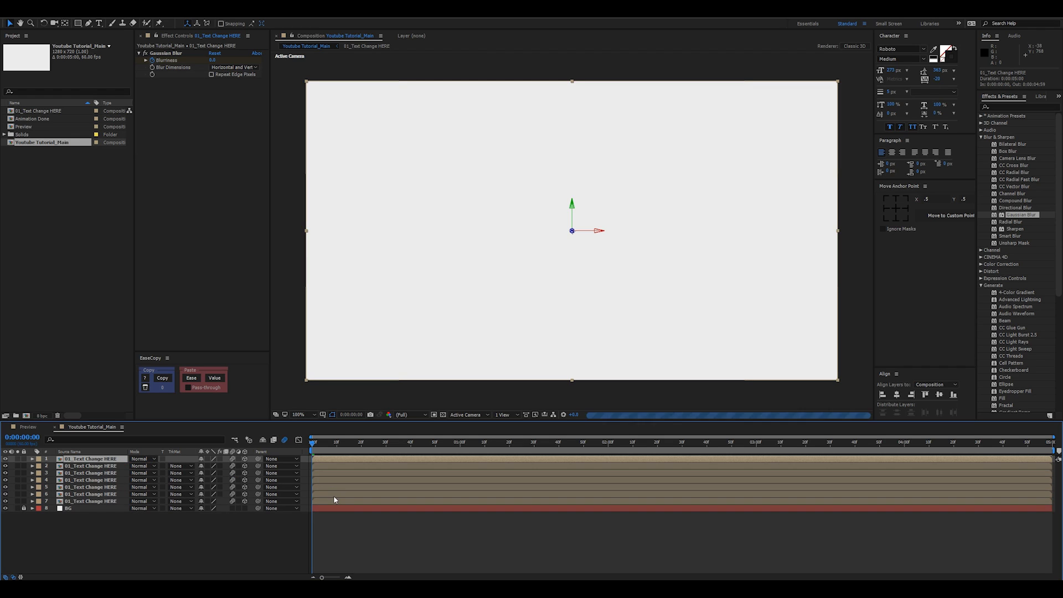
Try to stagger the start times of the 01_Text Change HERE copies in 10-frame increments from 0:00:00:10 to 0:00:00:50
key(shift+Page_Down)
shift+click(339, 494)
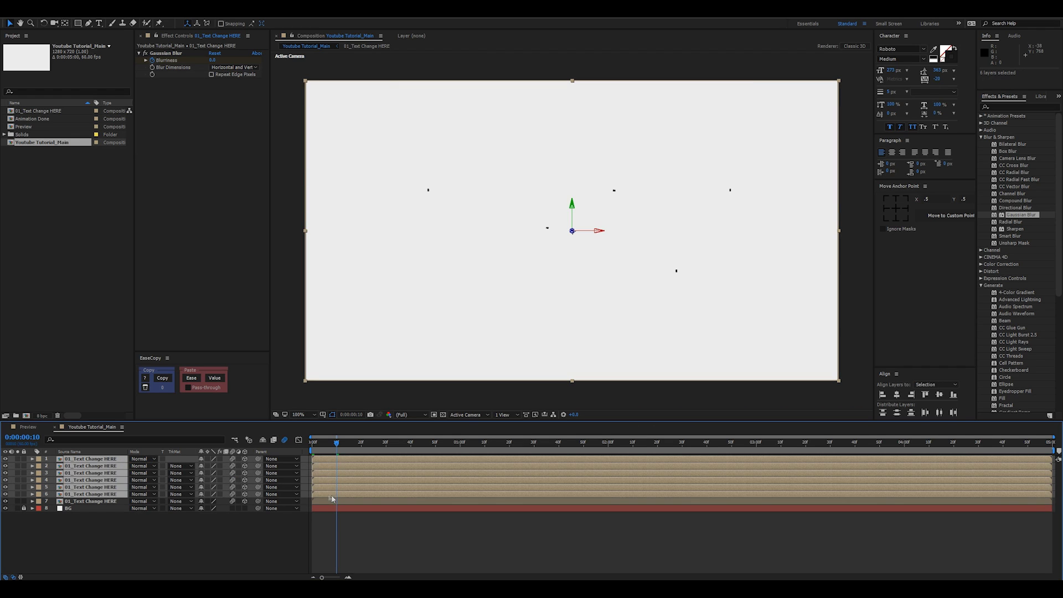
key(bracketleft)
key(shift+Page_Down)
ctrl+click(347, 497)
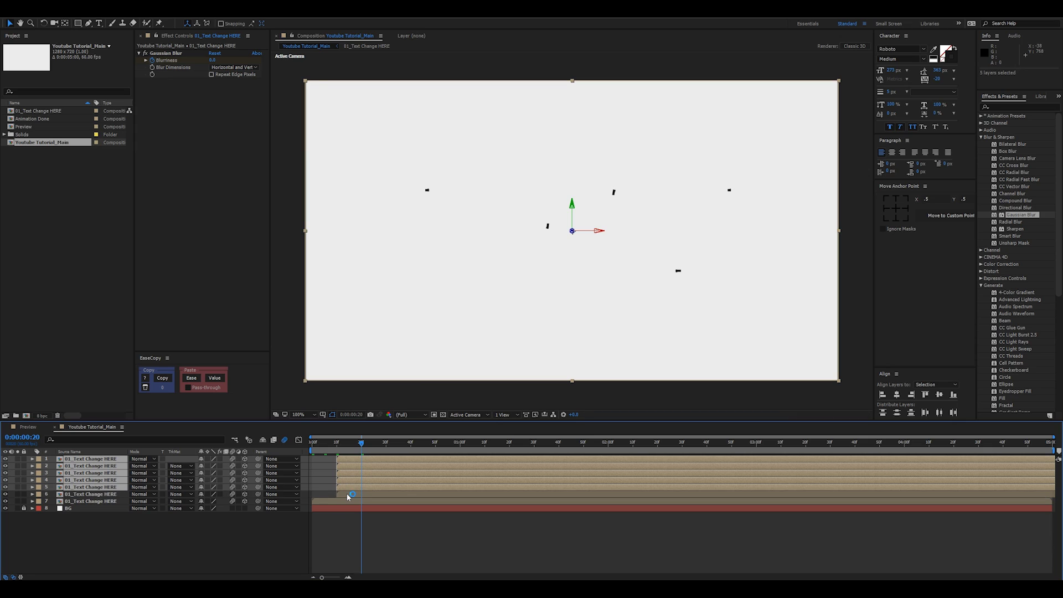
drag(370, 489, 444, 468)
key(shift+Page_Down)
ctrl+click(370, 487)
key(shift+Page_Down)
ctrl+click(407, 479)
key(shift+Page_Down)
ctrl+click(442, 473)
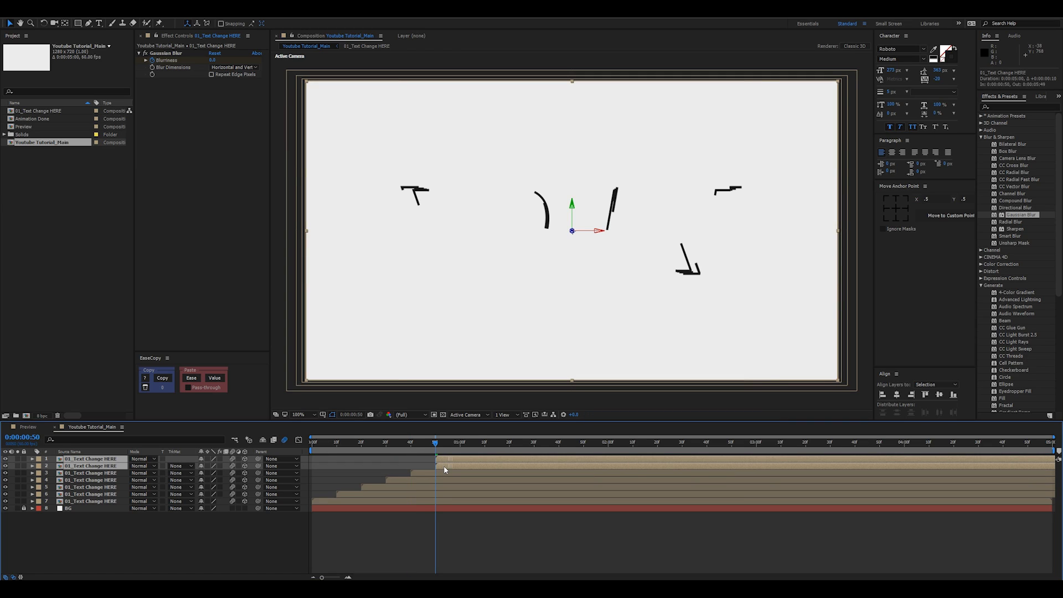
Play back the staggered copies in the Youtube Tutorial_Main composition
key(space)
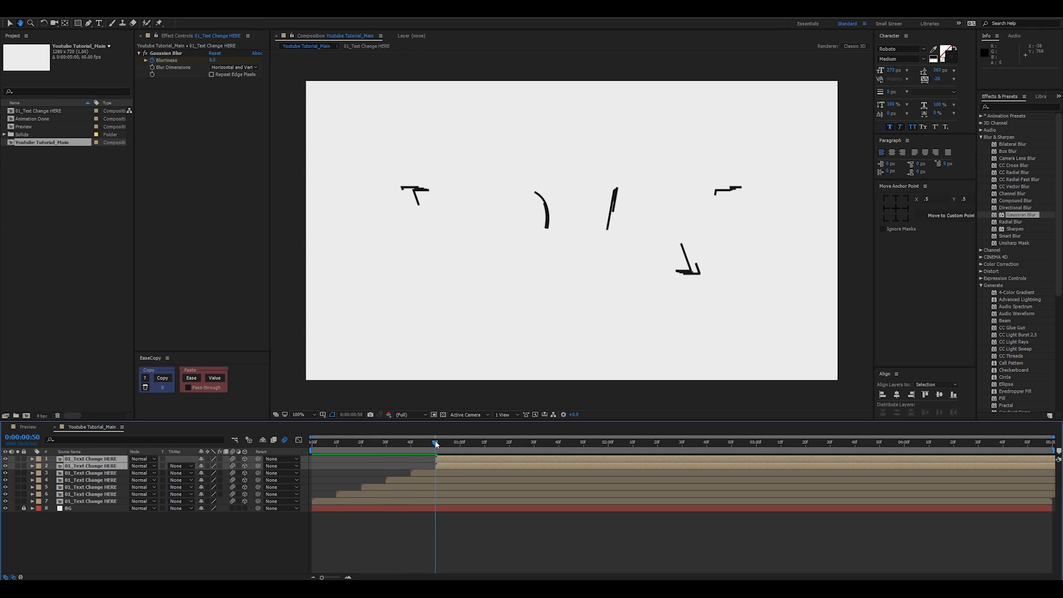
click(483, 446)
key(space)
key(space)
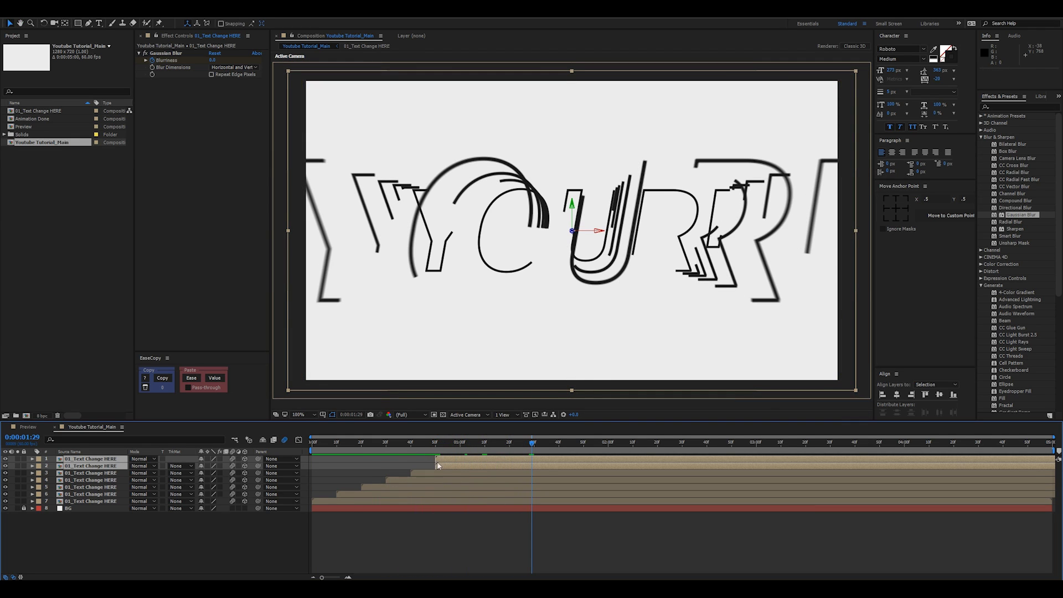
Undo the staggered start times of the six 01_Text Change HERE copies
shift+click(448, 487)
click(336, 442)
key(bracketleft)
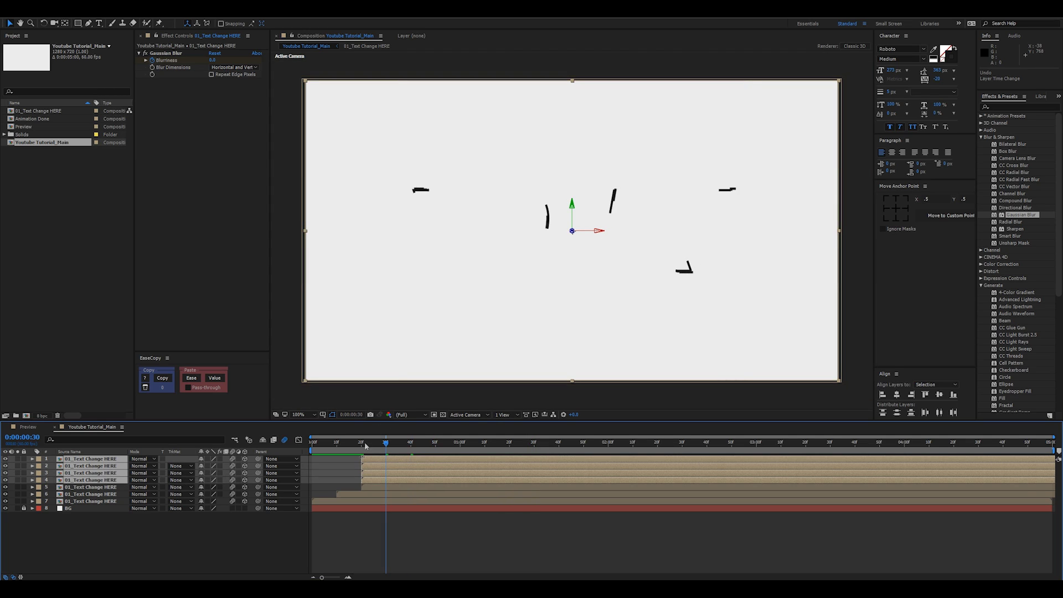
click(361, 441)
key(ctrl+z)
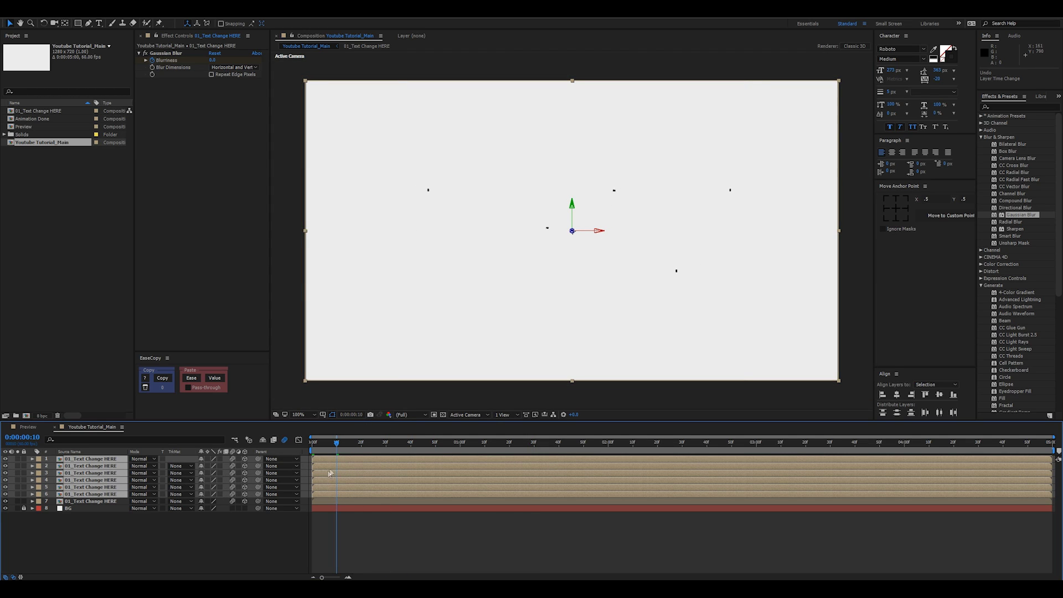
Offset the Position keyframes of the text copies on layers 5, 4 and 3 to start at 0:00:00:10, 0:00:00:20 and 0:00:00:30
drag(336, 443, 280, 451)
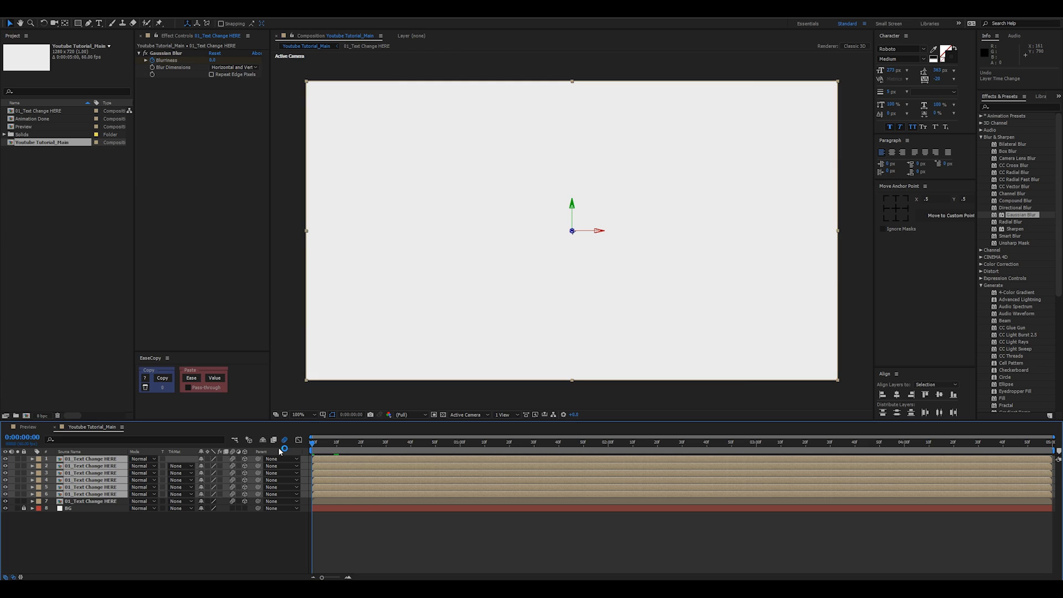
key(u)
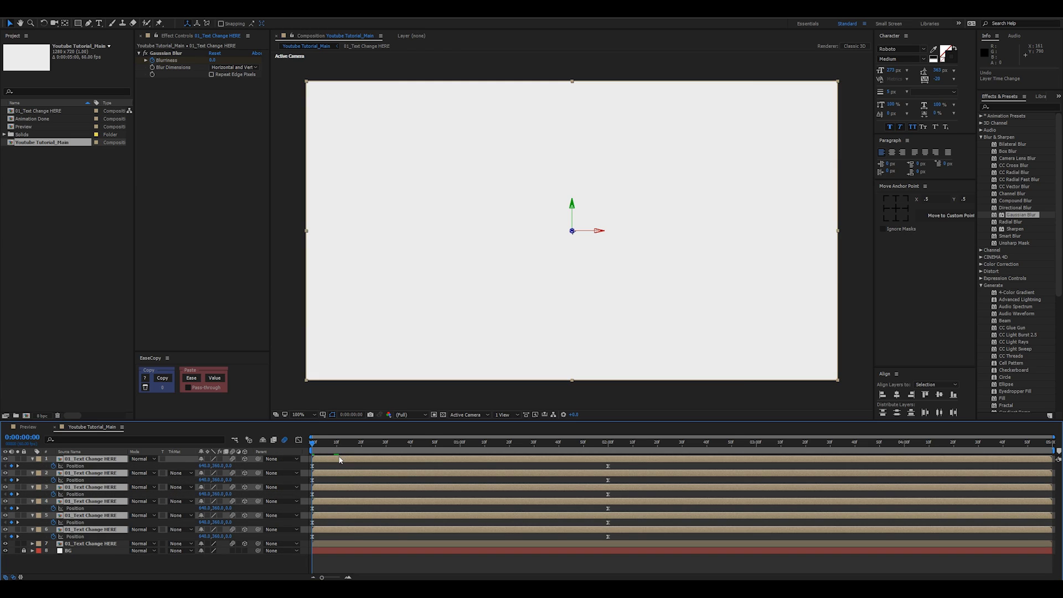
key(shift+Page_Down)
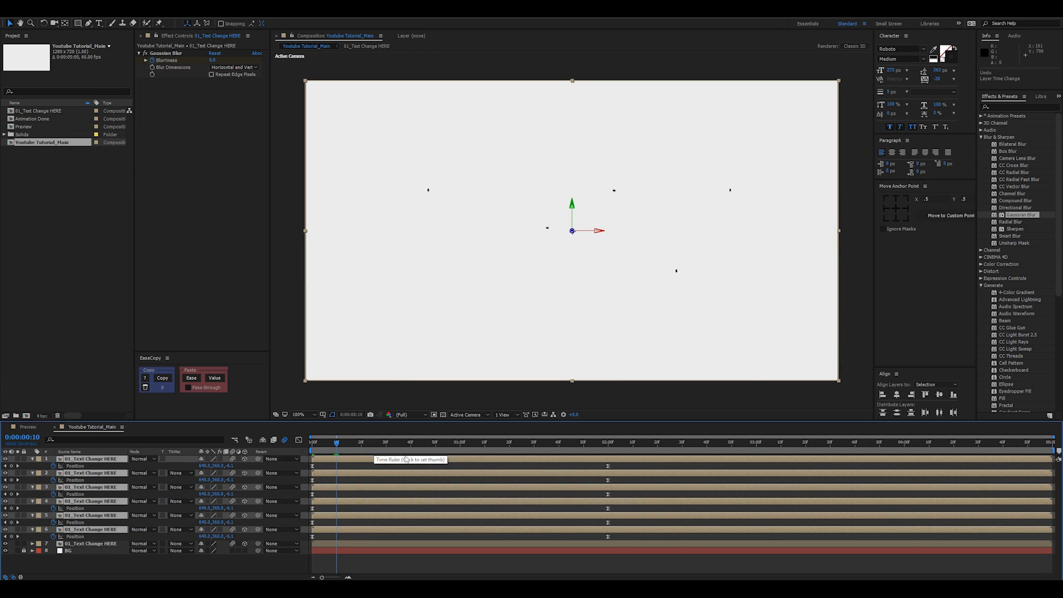
drag(617, 465, 306, 537)
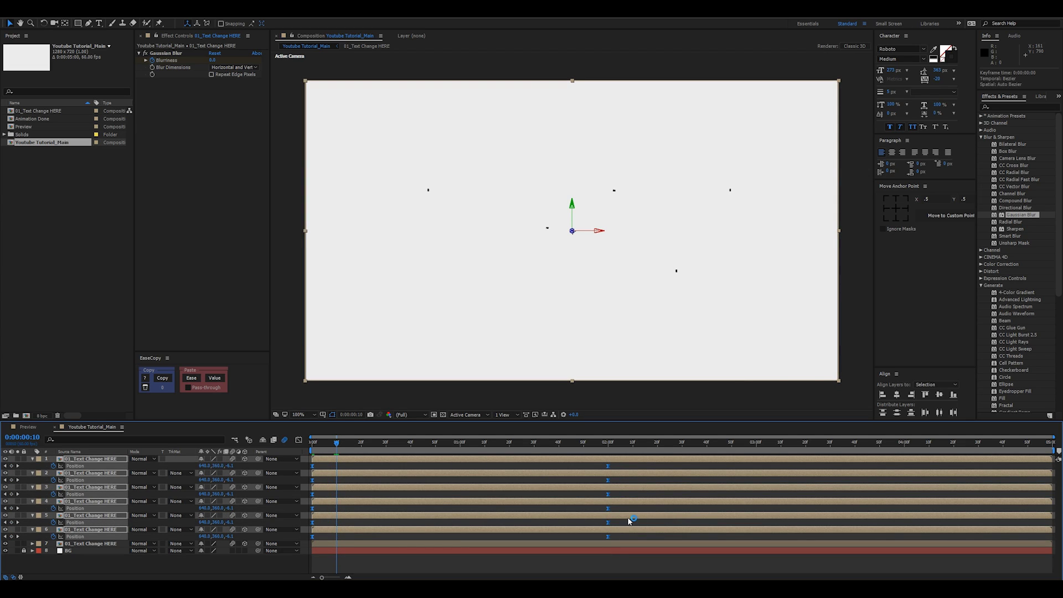
drag(630, 521, 337, 470)
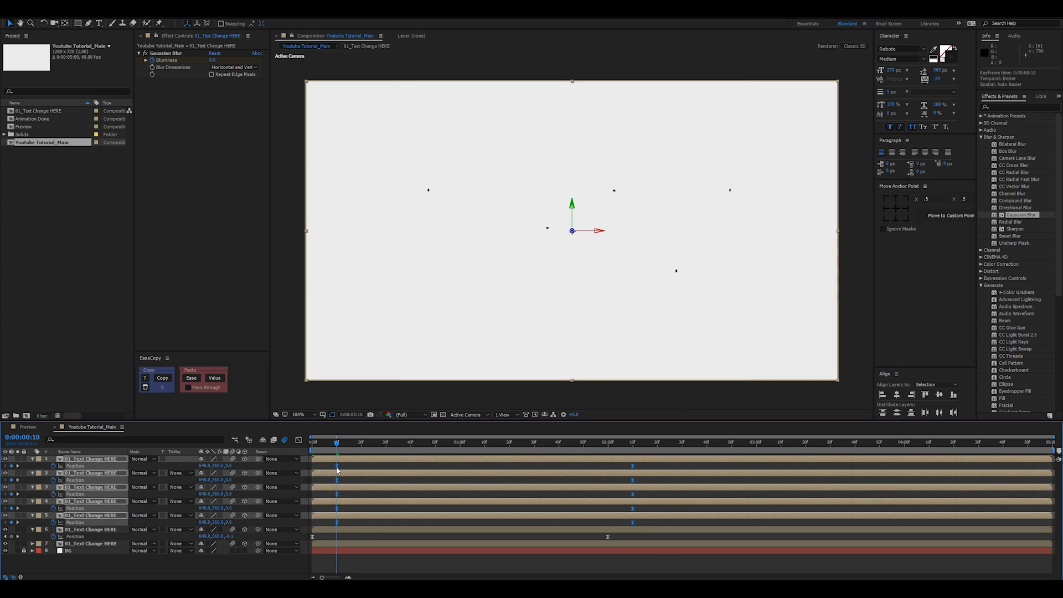
key(shift+Page_Down)
drag(641, 468, 366, 507)
key(shift+Page_Down)
drag(665, 468, 391, 496)
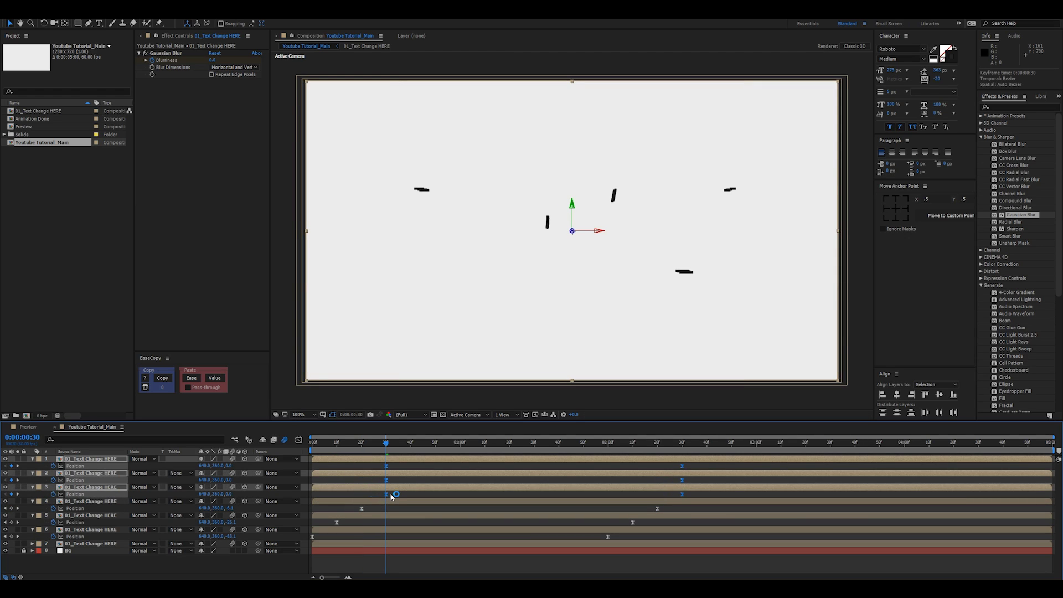
Move the Position keyframes of the text copies on layers 2 and 1 to start at 0:00:00:40 and 0:00:00:50
key(shift+Page_Down)
ctrl+click(379, 488)
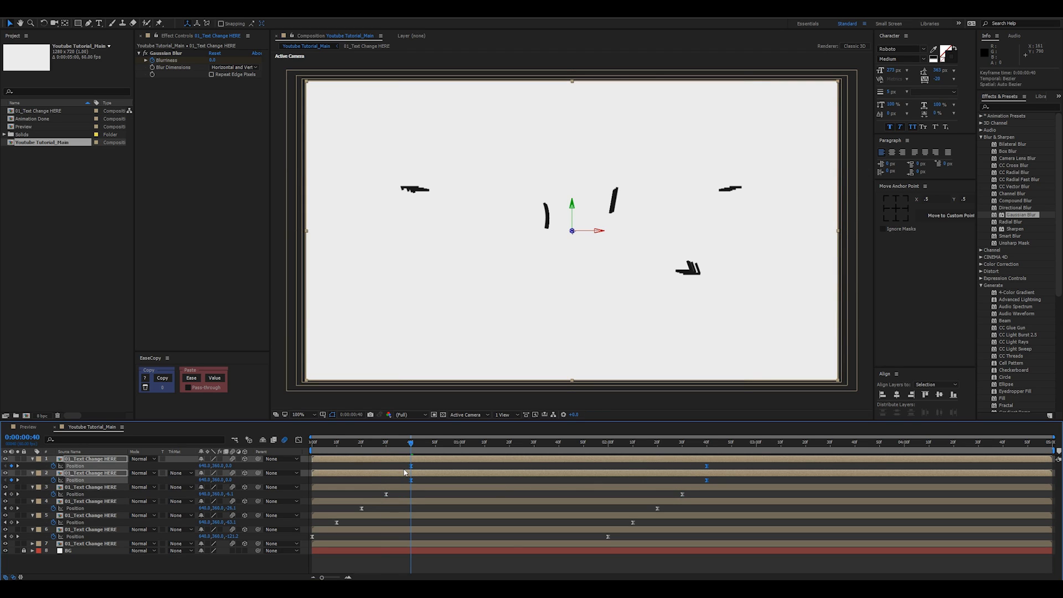
key(shift+Page_Down)
drag(399, 465, 411, 466)
click(653, 469)
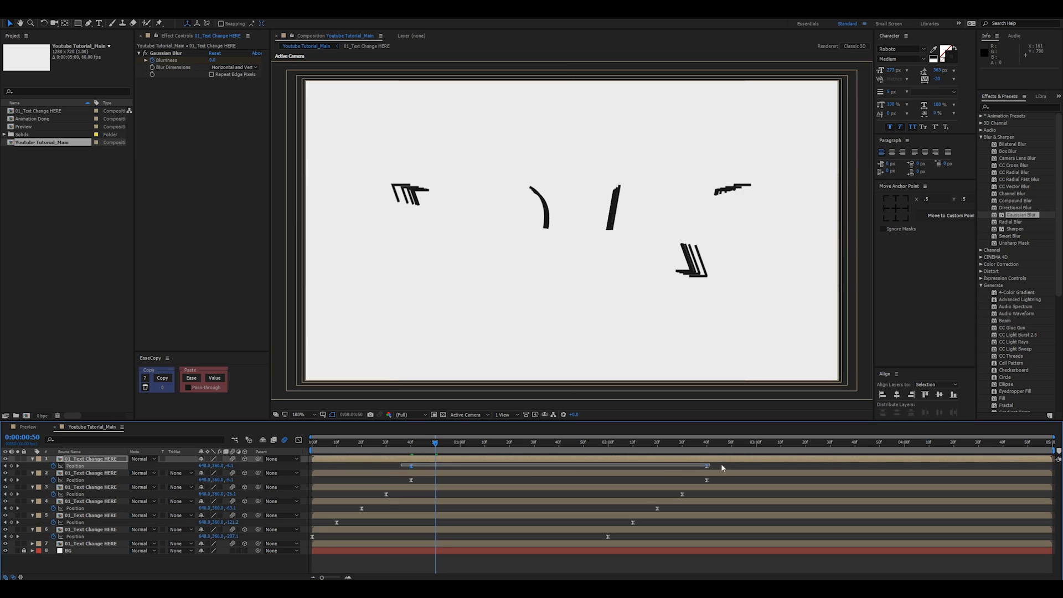
drag(721, 463, 439, 467)
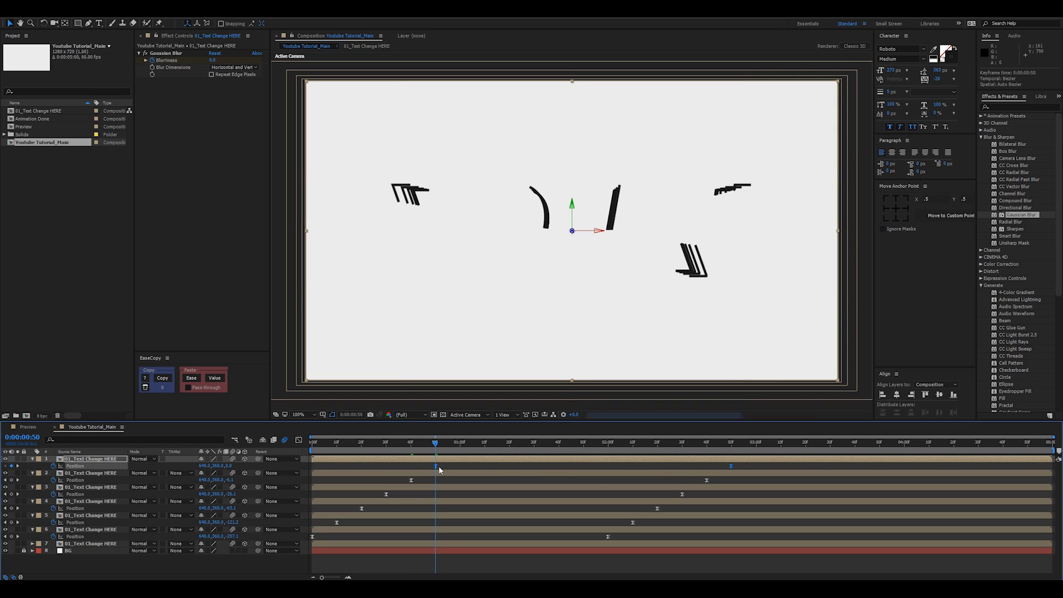
Play back the copies with staggered Position keyframes and inspect the frames around 0:00:01:42
key(space)
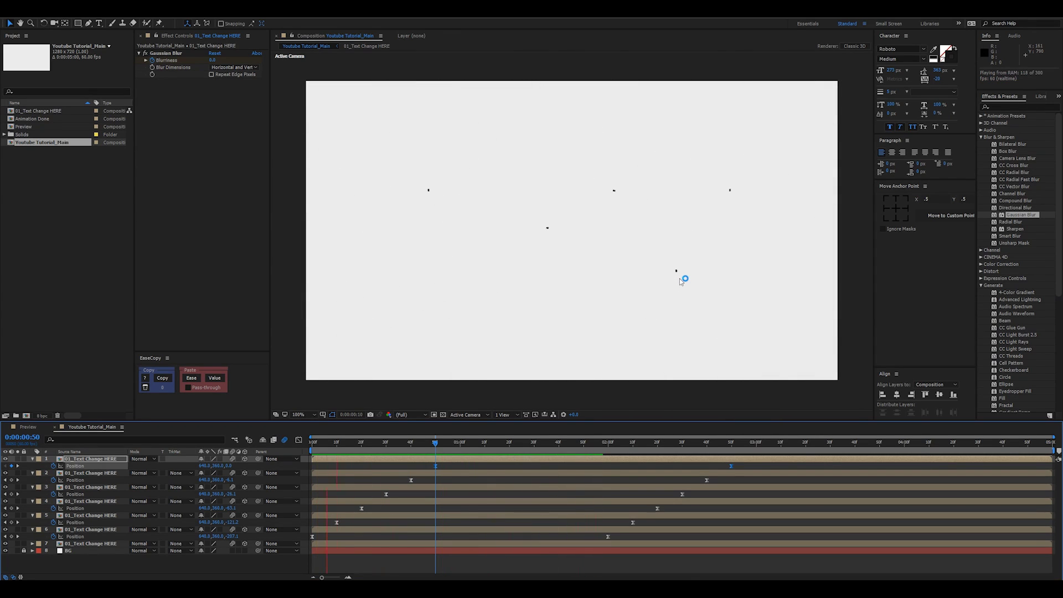
key(space)
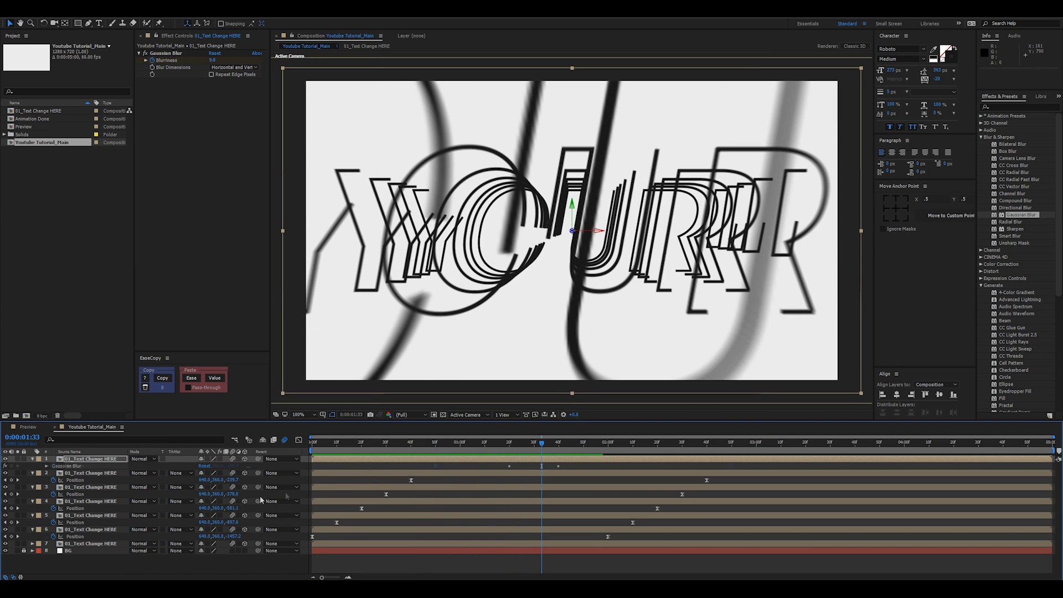
click(341, 466)
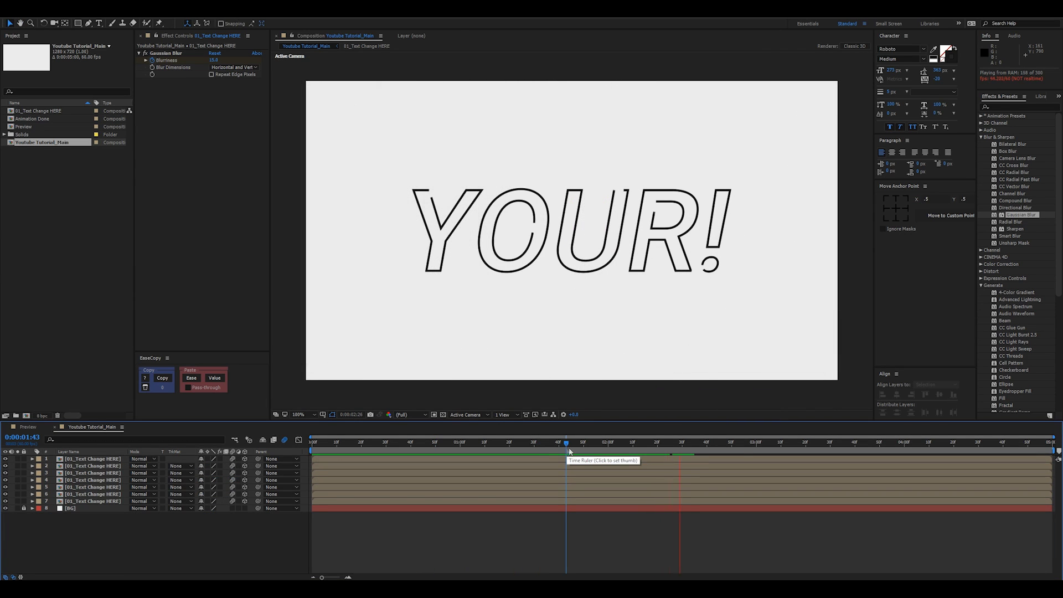
click(590, 443)
drag(590, 444, 564, 444)
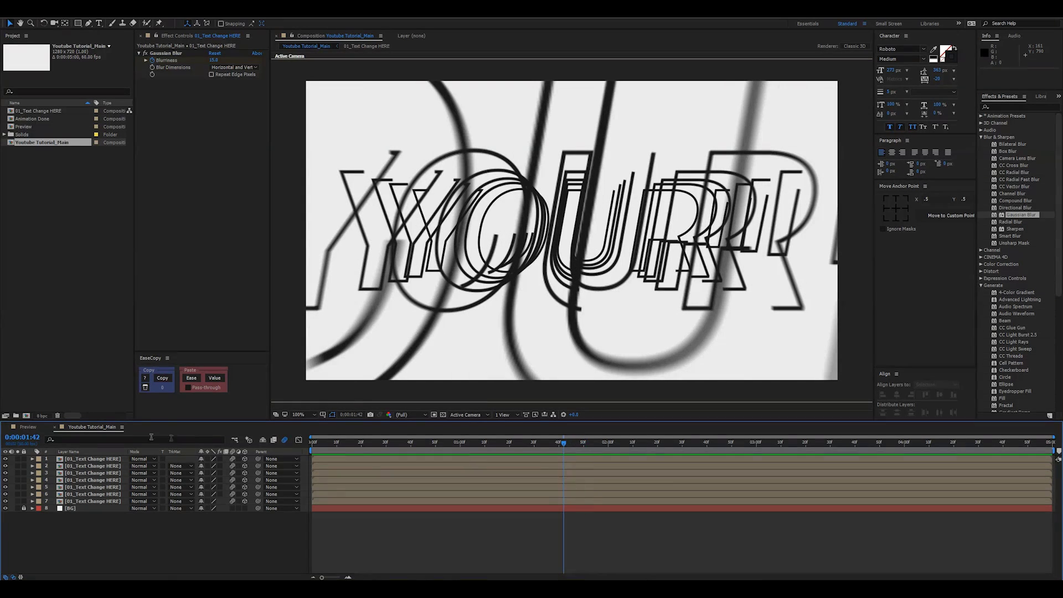
Add a two-node camera with the Custom preset to the Youtube Tutorial_Main composition
key(ctrl+alt+shift+c)
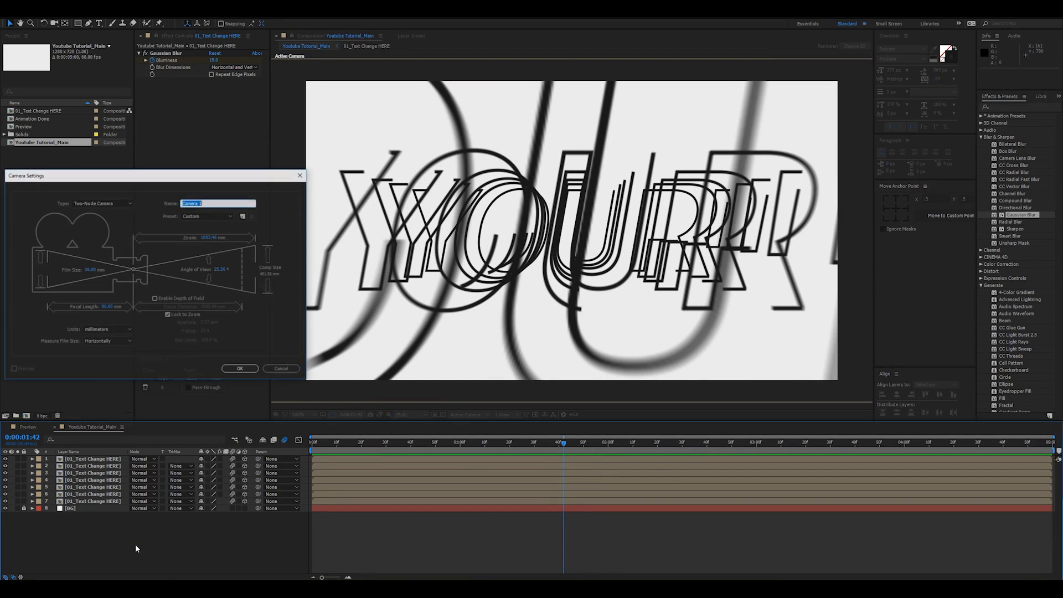
click(291, 370)
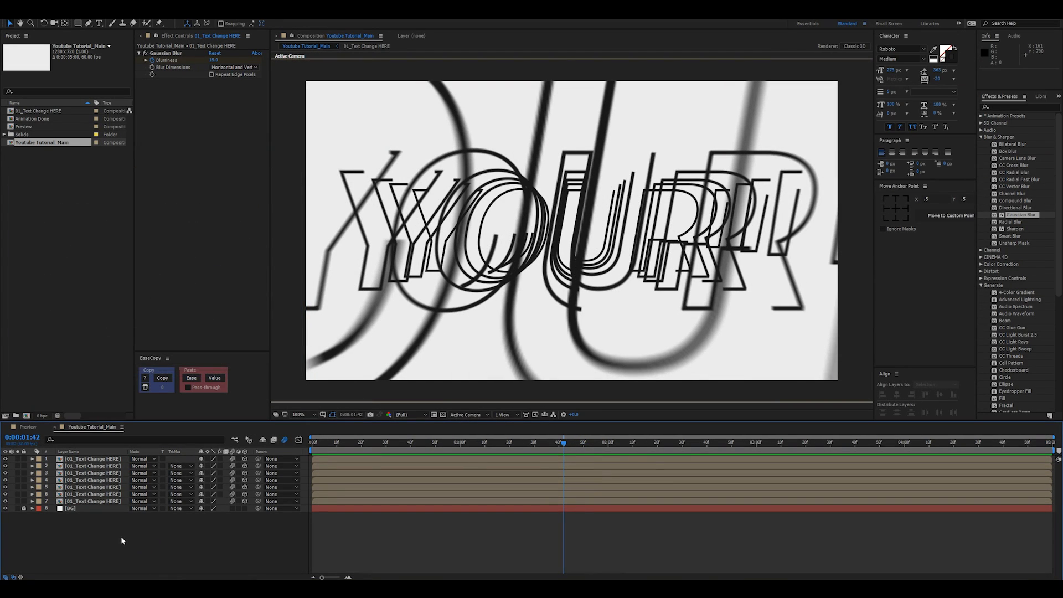
key(ctrl+alt+shift+c)
click(237, 370)
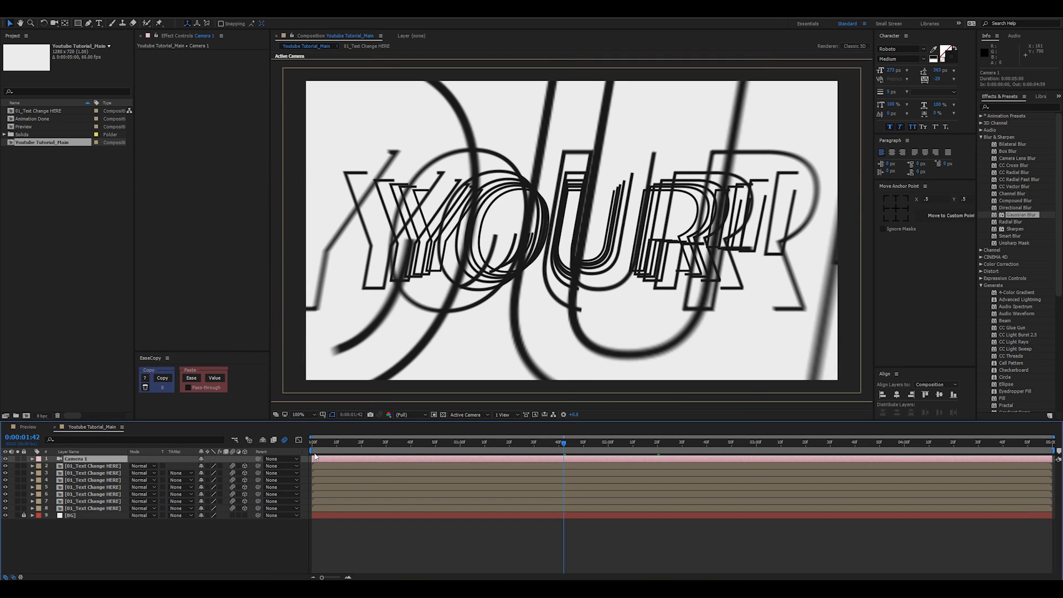
Keyframe the camera's Position at 0:00:00:00 and push it in to a Z value of about -2324 at 0:00:04:59
key(Home)
key(p)
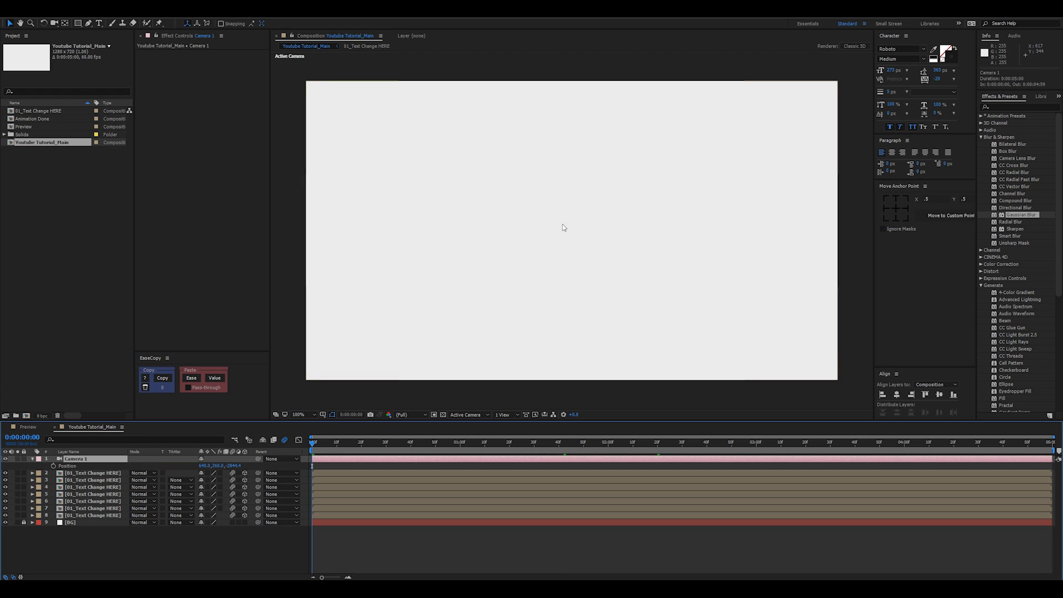
click(479, 454)
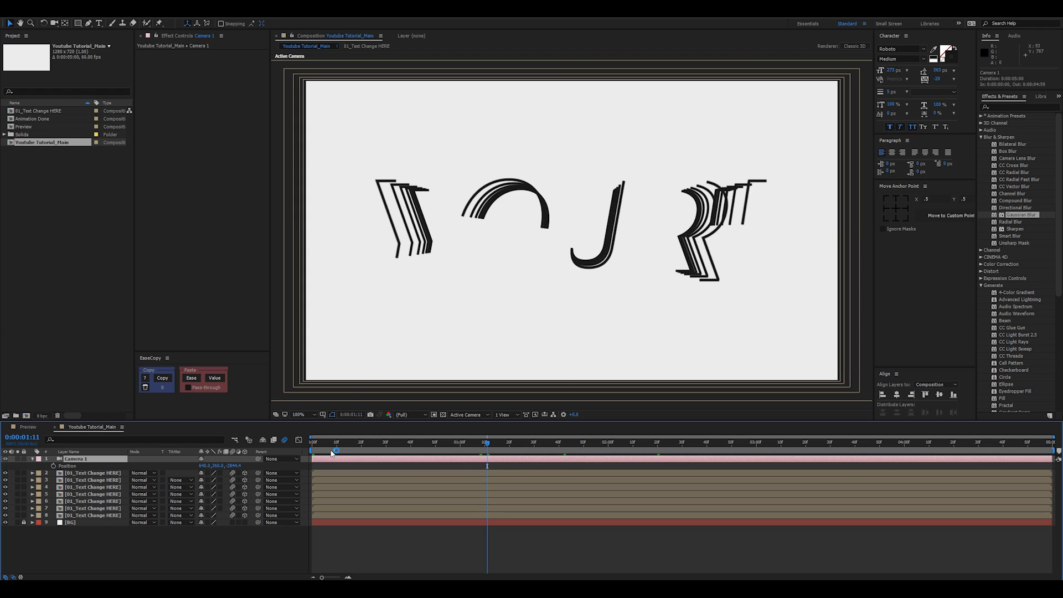
key(Home)
click(54, 466)
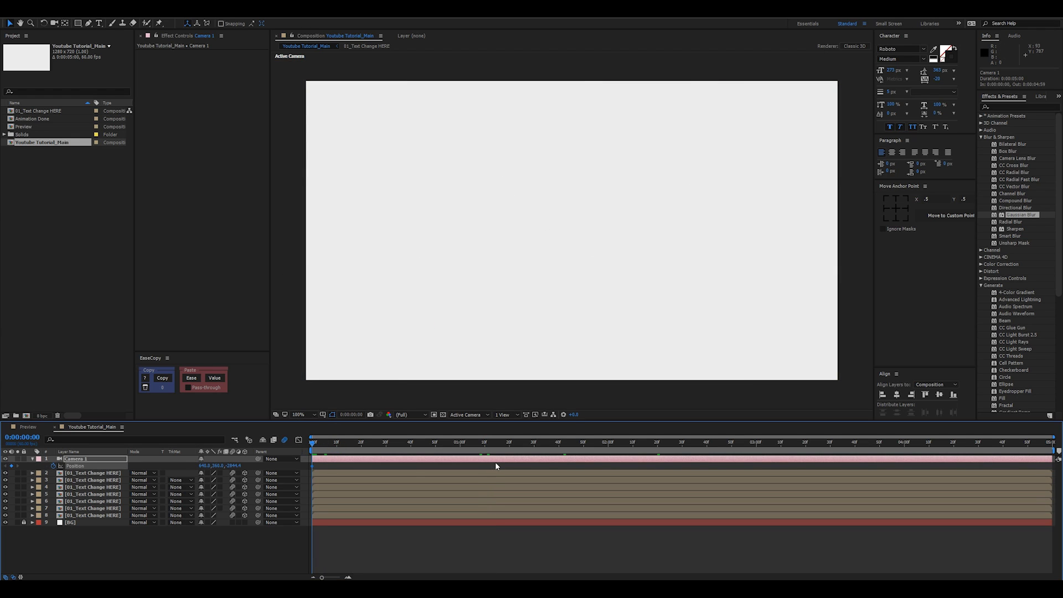
key(End)
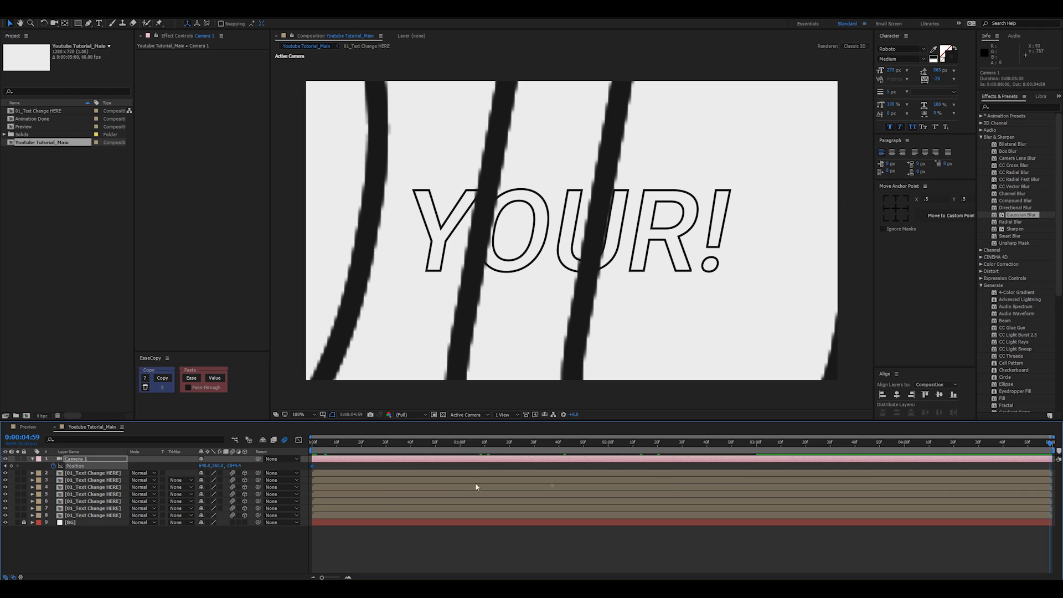
drag(232, 465, 254, 463)
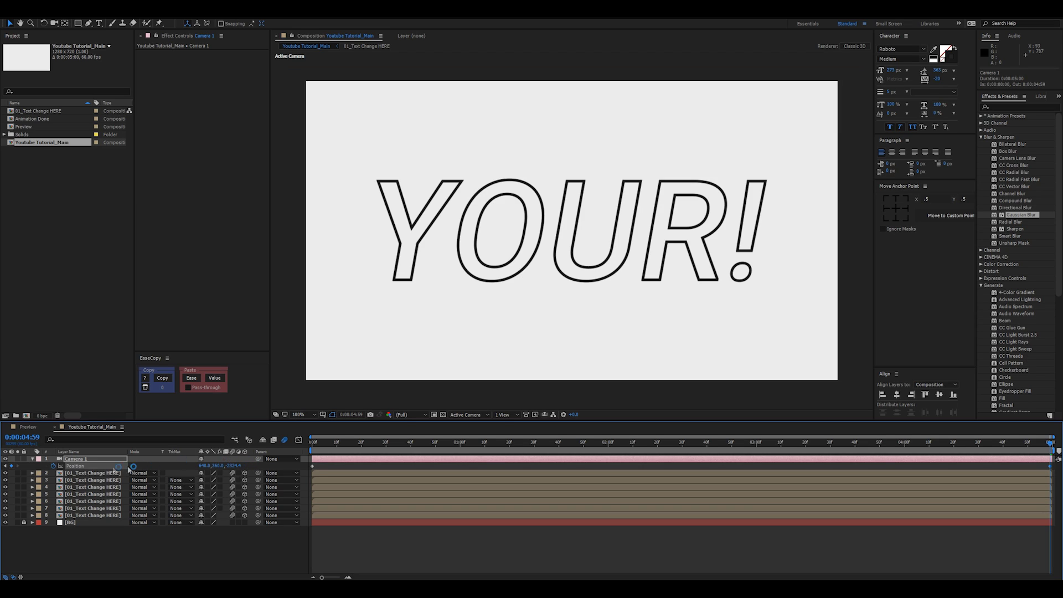
Ease the camera's Position keyframes, stretching the end keyframe's incoming influence to its maximum, and preview the move
click(298, 441)
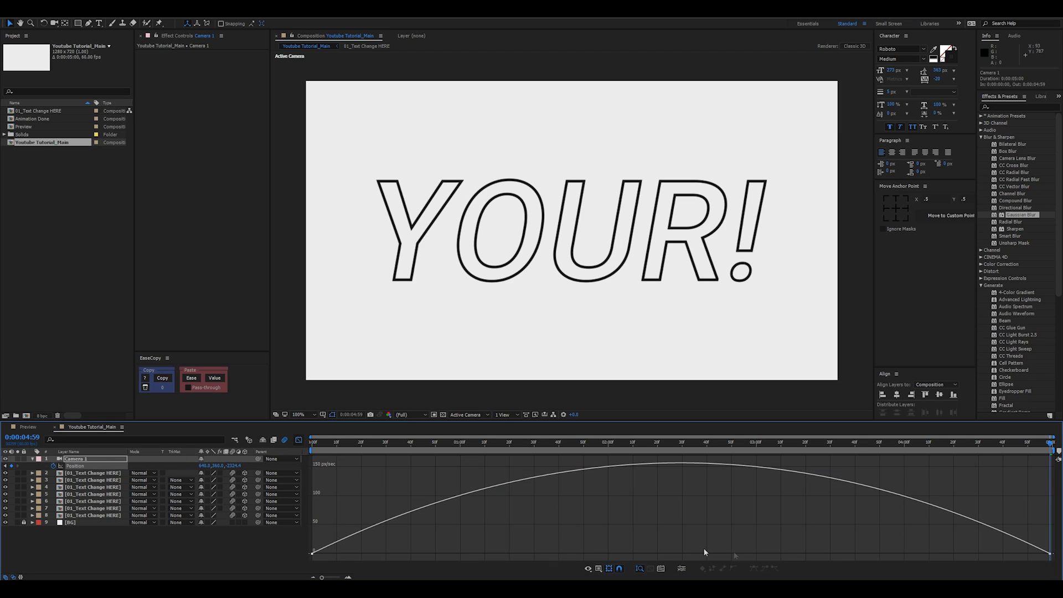
key(ctrl+a)
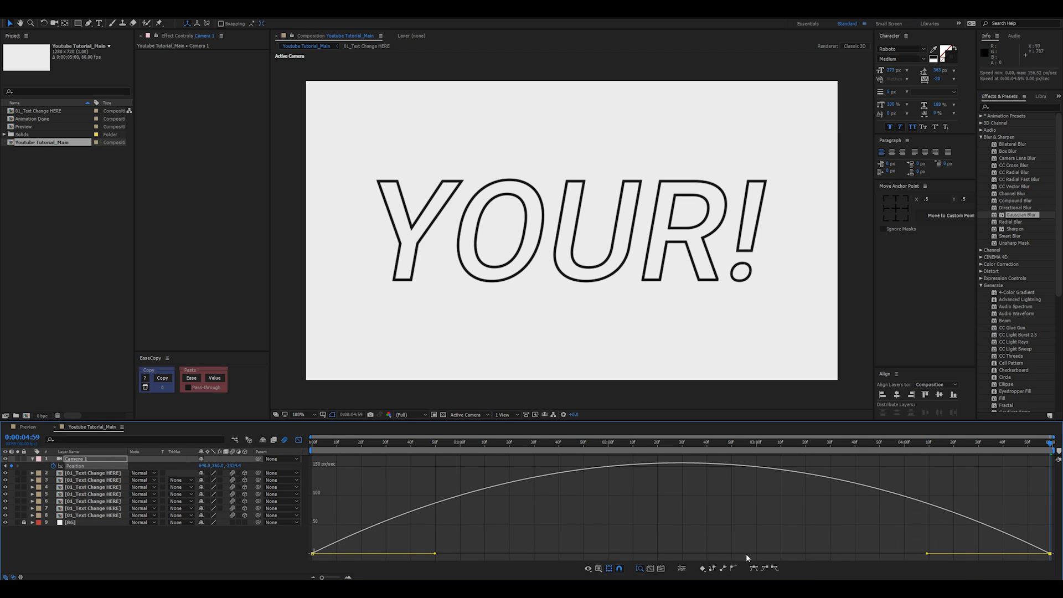
drag(927, 554, 570, 553)
key(space)
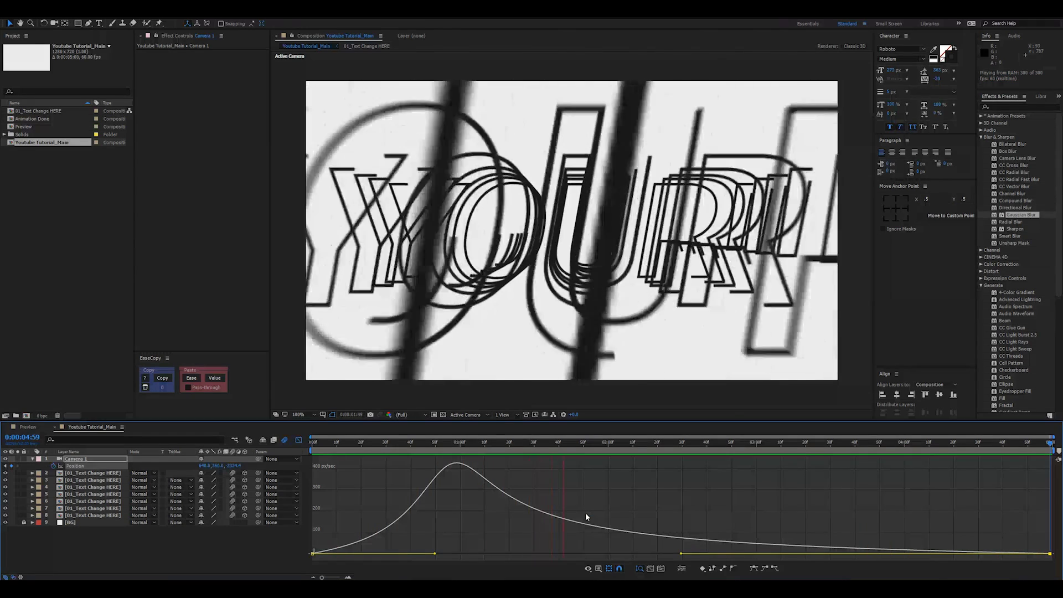
Keyframe the camera's Z Rotation at 0° at 0:00:04:59 and at 35° at 0:00:00:00
key(shift+F3)
key(shift+r)
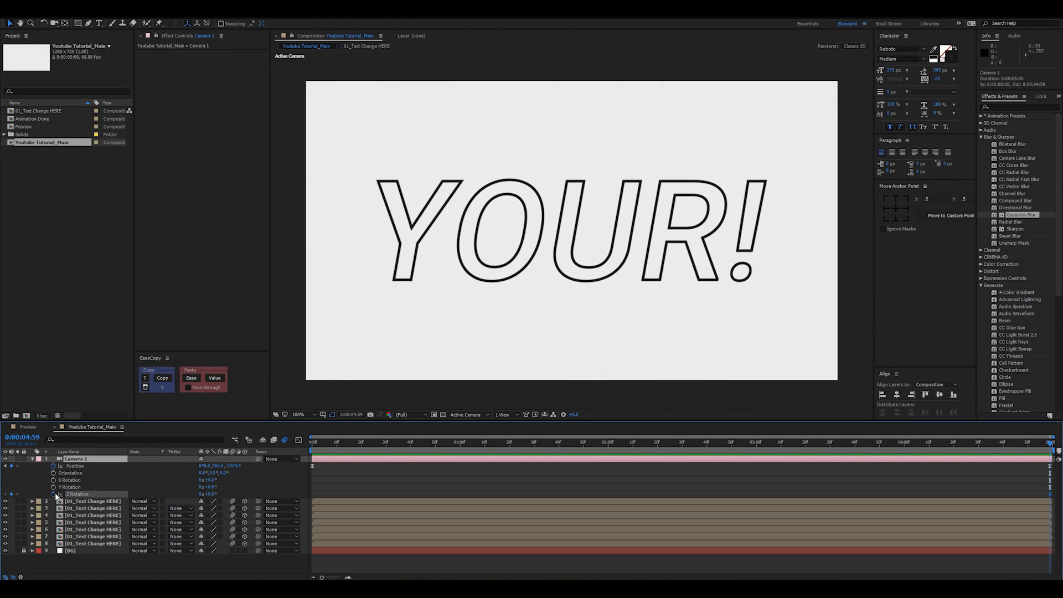
key(Home)
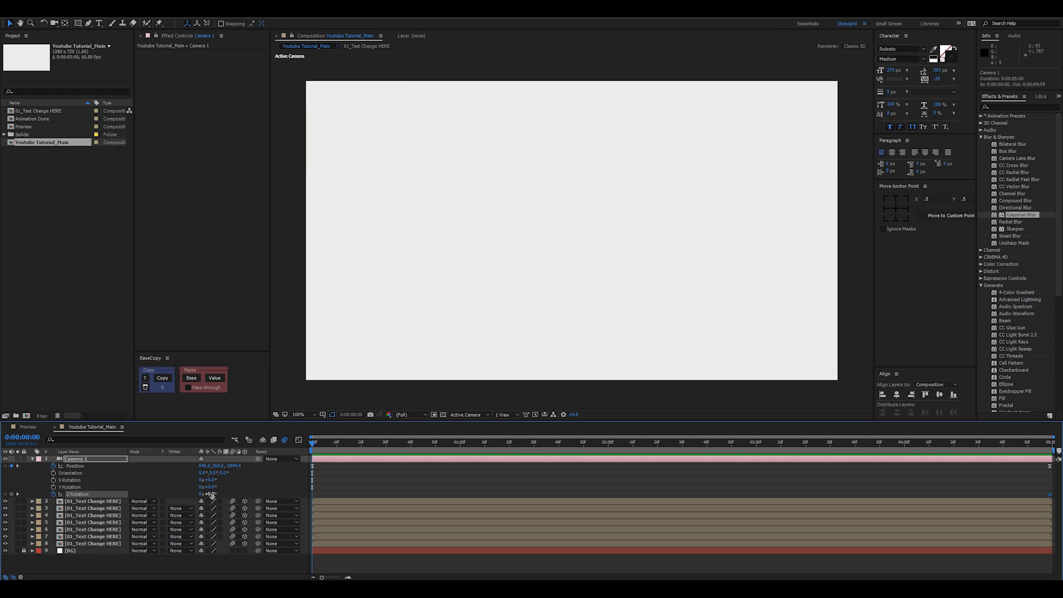
text(35)
key(Return)
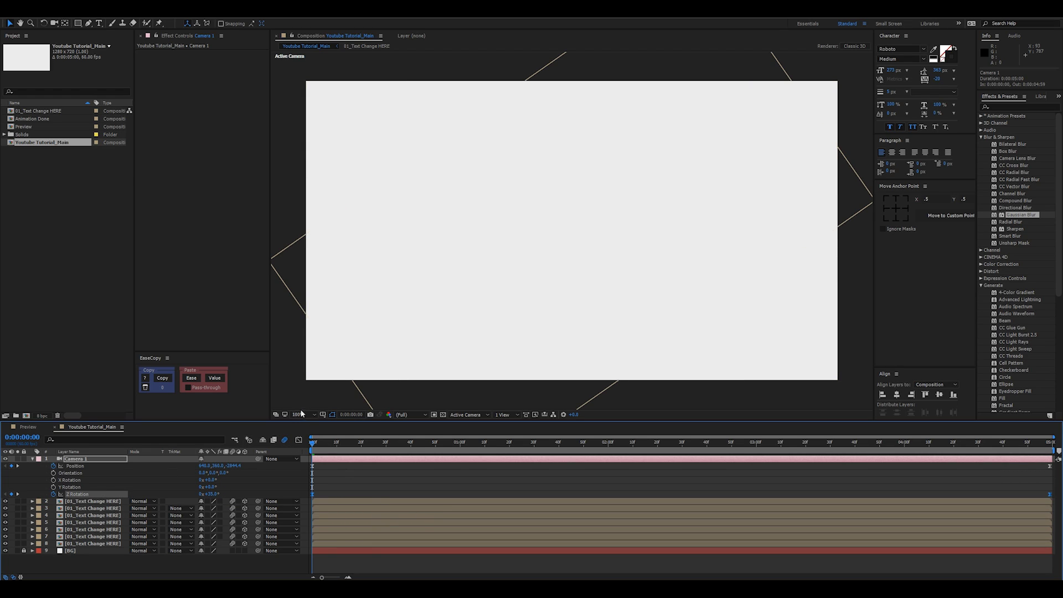
Ease the camera's Z Rotation curve by stretching the end keyframe's incoming influence to its maximum
click(299, 440)
click(1035, 471)
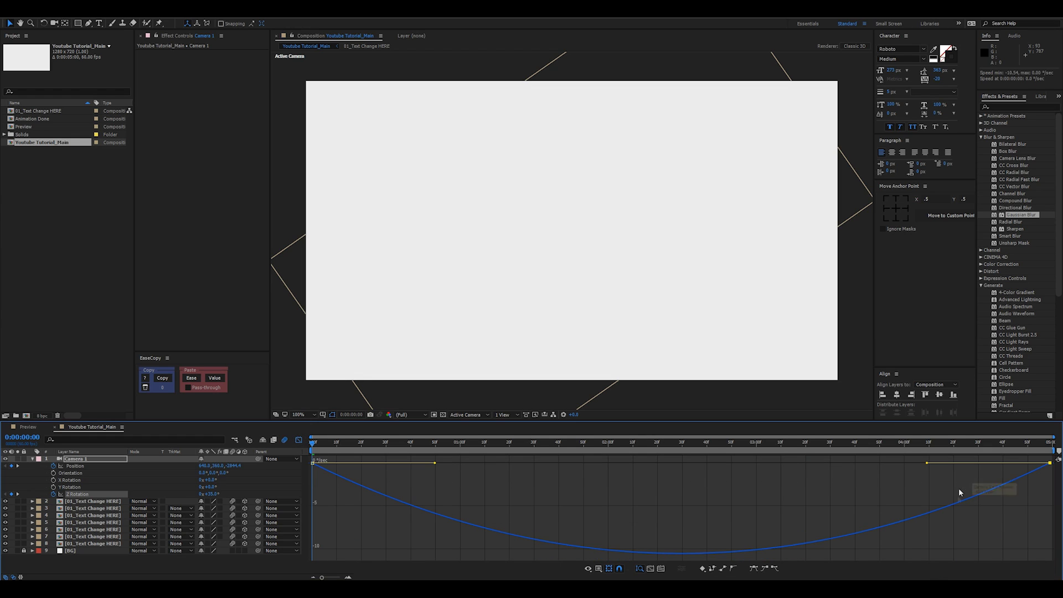
drag(927, 466, 327, 469)
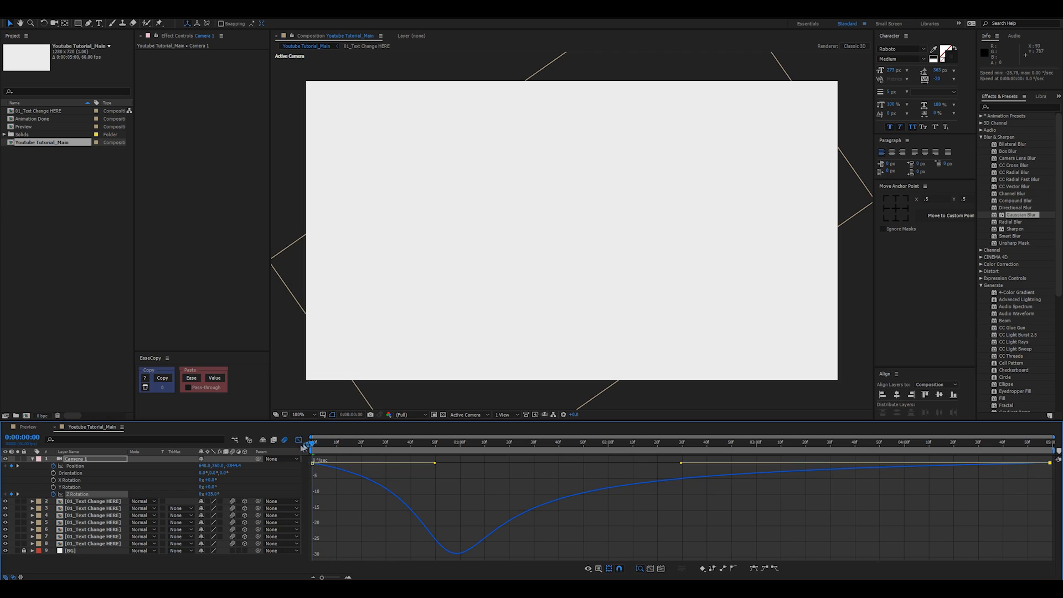
click(299, 439)
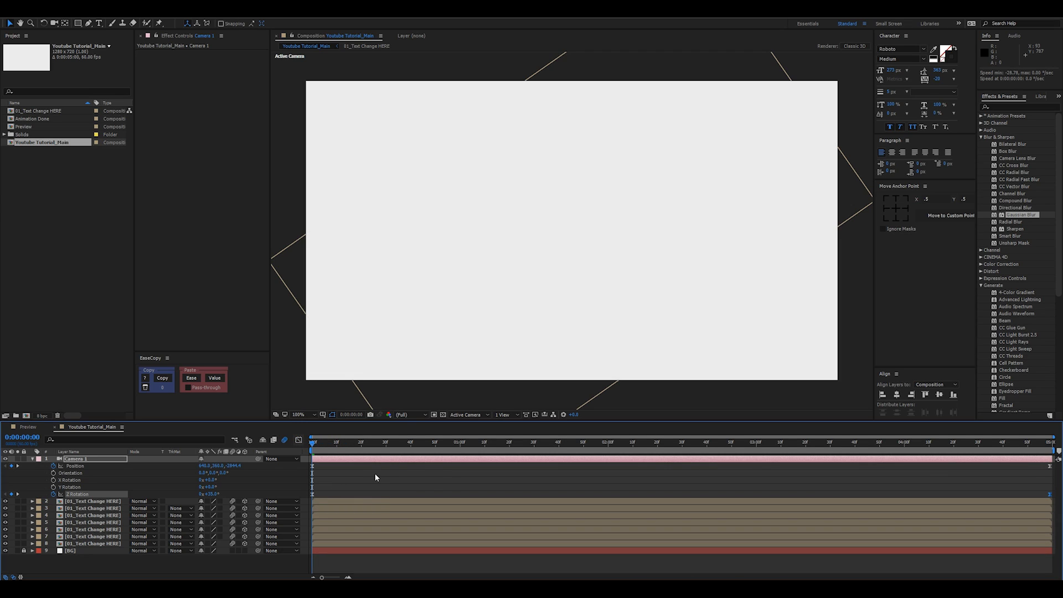
Collapse the camera's properties and play back the composition with the rotating camera move
key(u)
key(space)
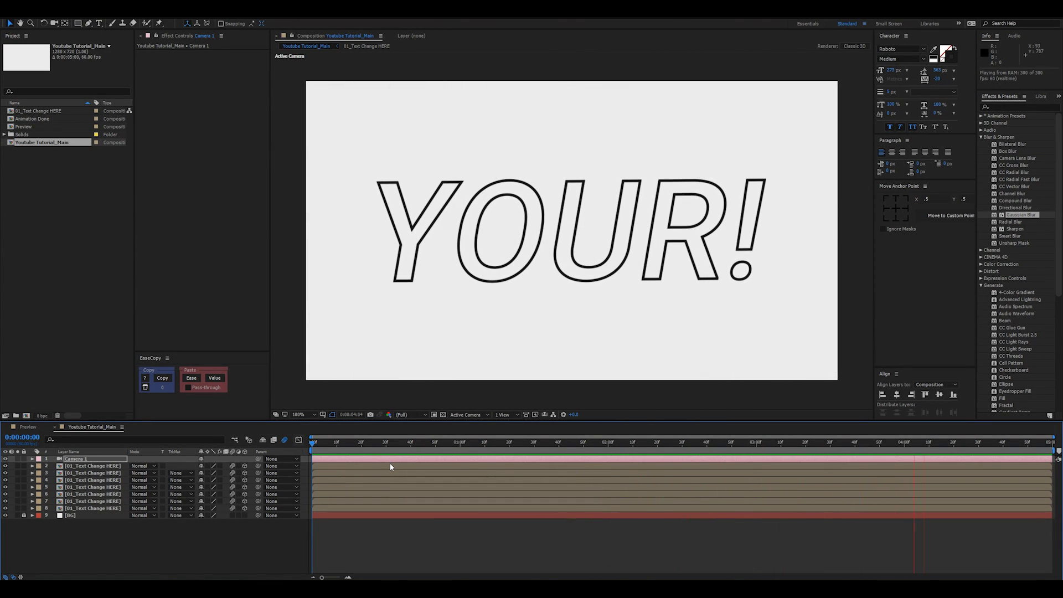
key(space)
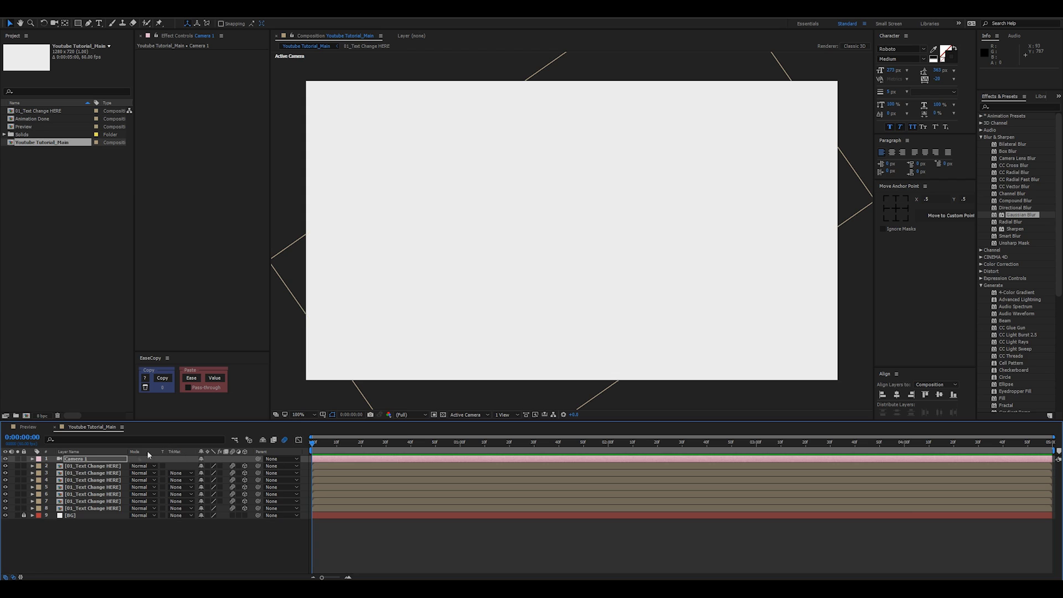
Reveal the camera's Camera Options and turn Depth of Field on at the 0:00:01:27 frame
click(95, 460)
key(a)
key(a)
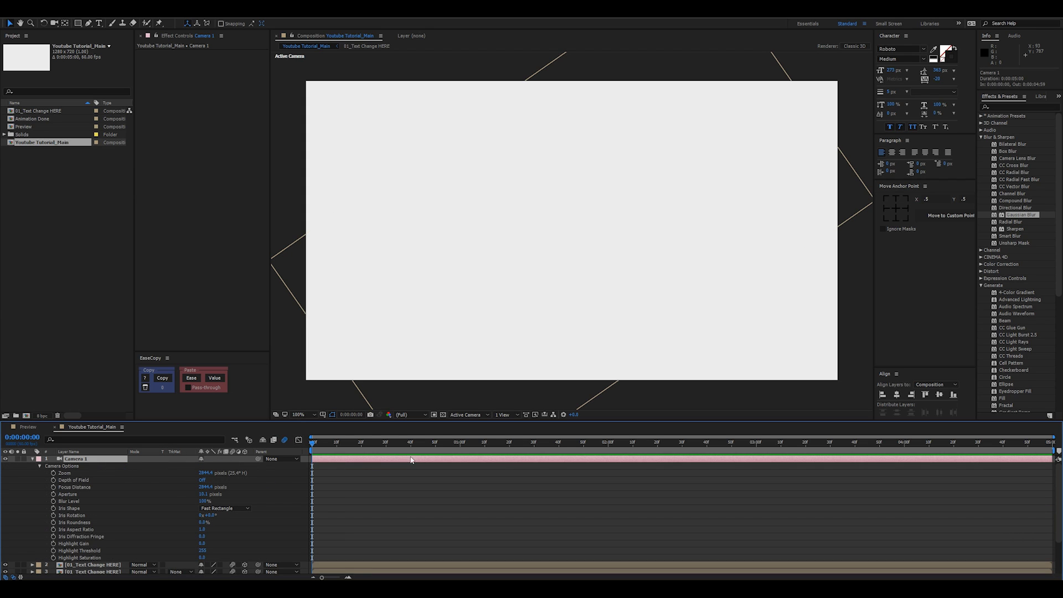
key(space)
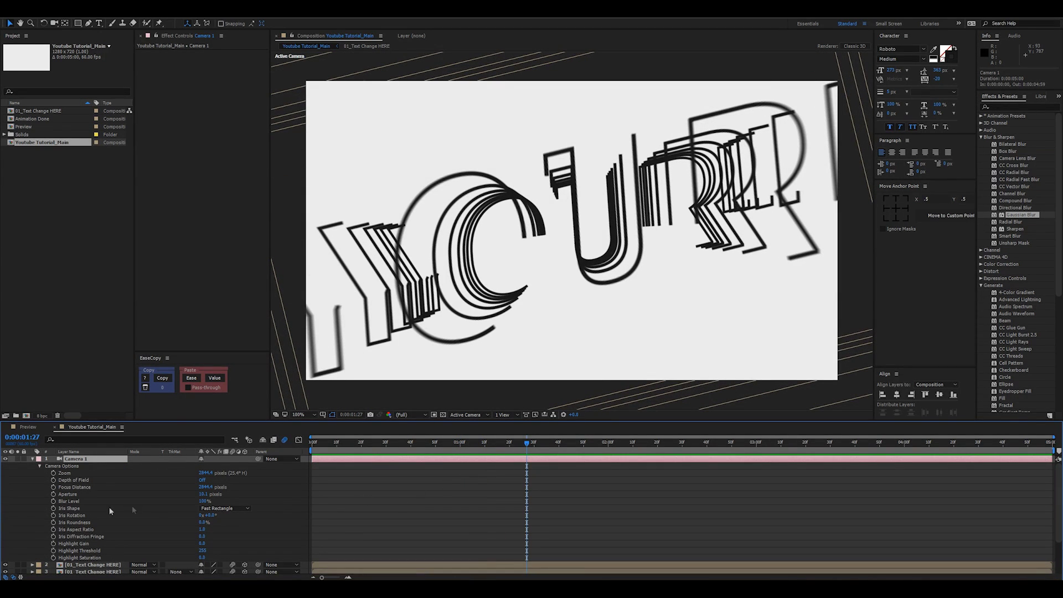
click(202, 481)
click(202, 481)
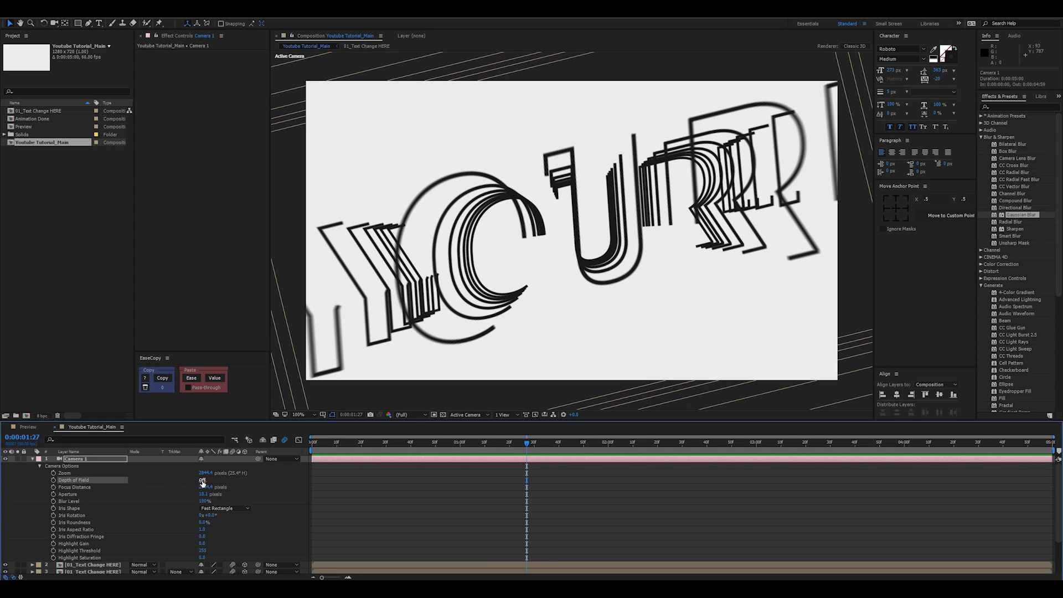
click(202, 481)
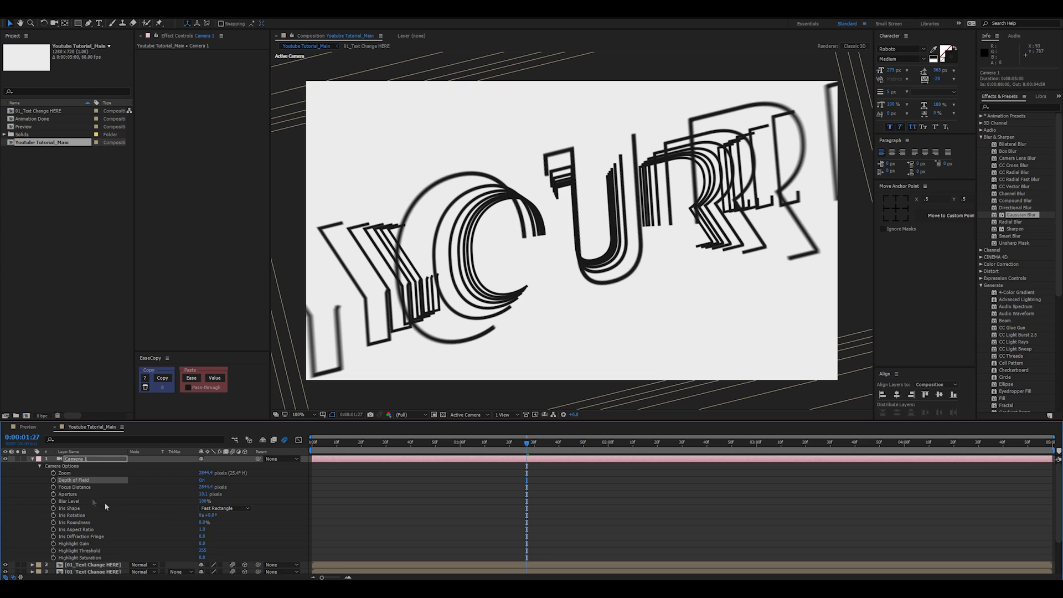
Set the camera's Aperture to 100 pixels and compare the blur with Depth of Field off and on
click(77, 493)
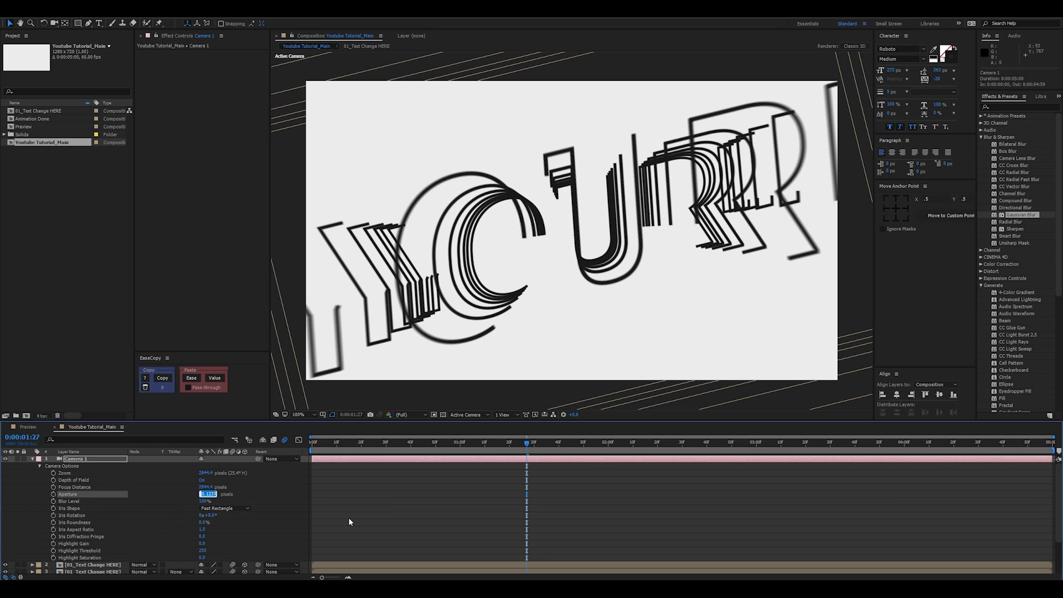
text(105)
key(Return)
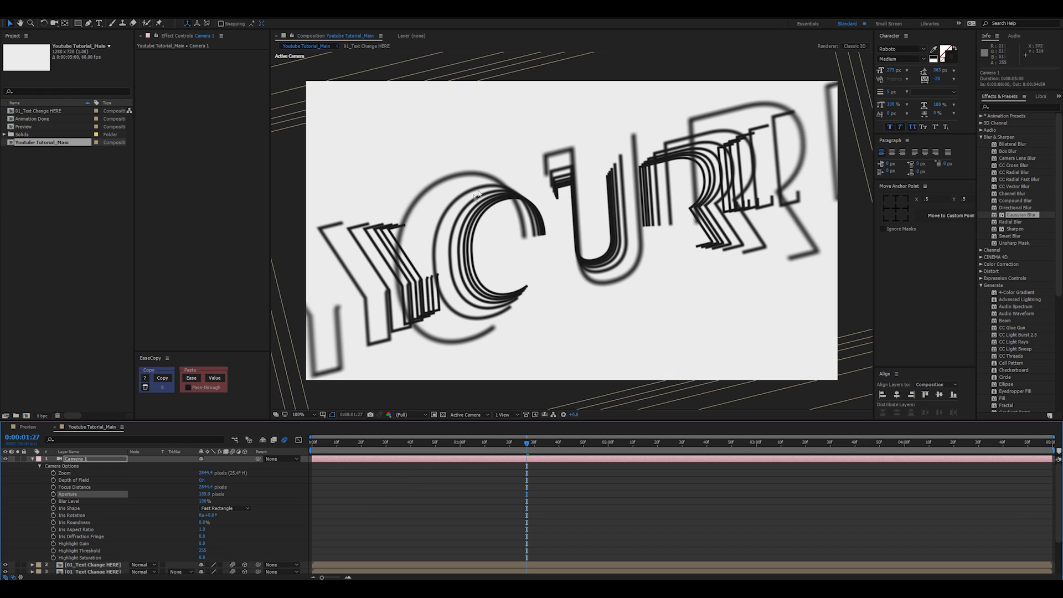
click(202, 481)
click(202, 481)
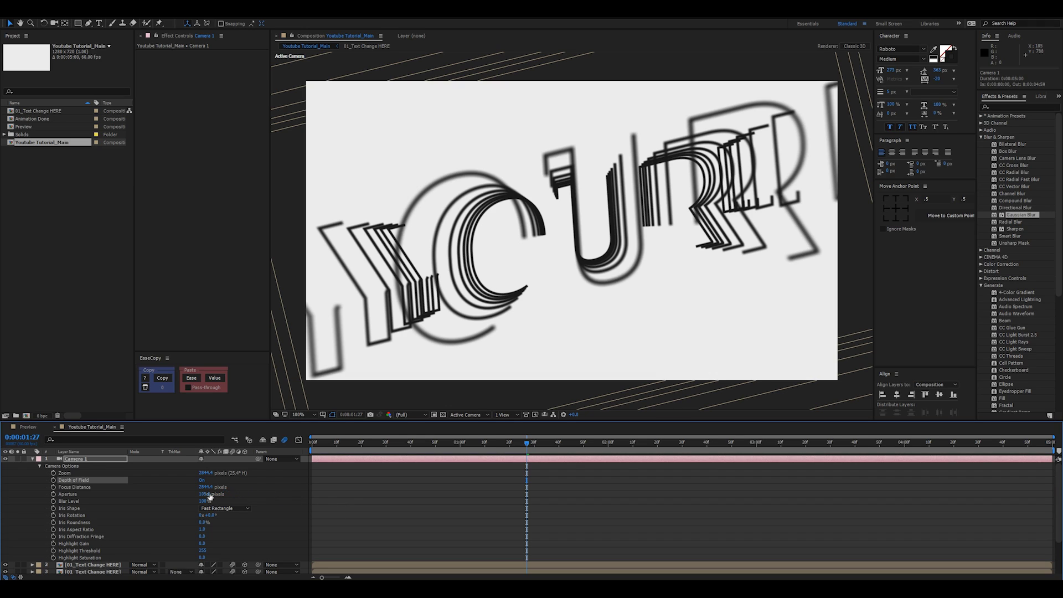
Play back the composition with depth of field, collapse the camera's properties, and inspect the frame at 0:00:02:15
click(382, 495)
key(space)
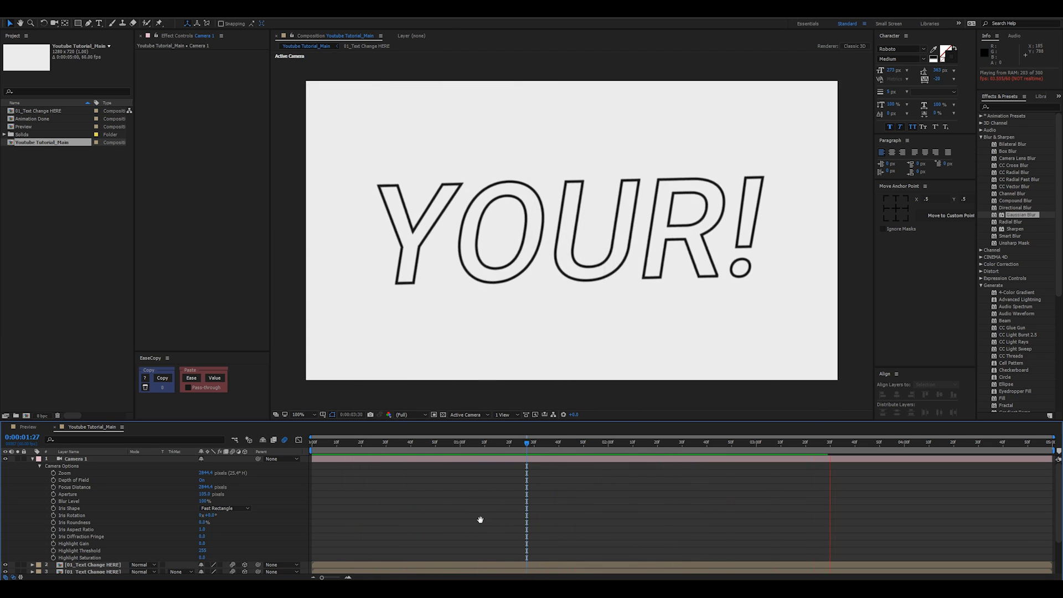
click(121, 488)
key(space)
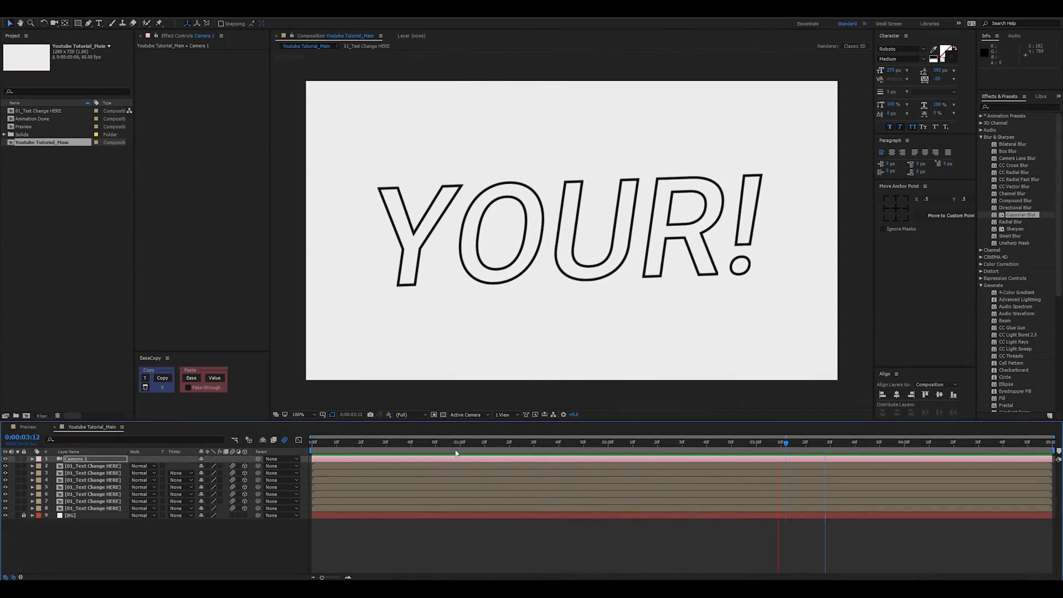
drag(487, 443, 647, 442)
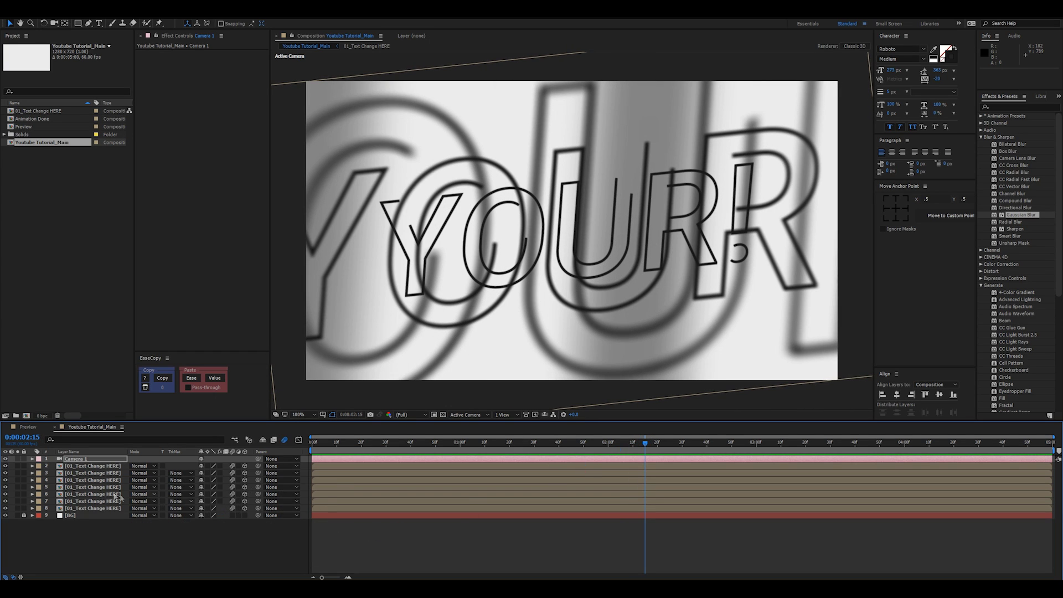
Open the 01_Text Change HERE precomp and try a 3 px character stroke width on the your! Outlines layer
double_click(85, 484)
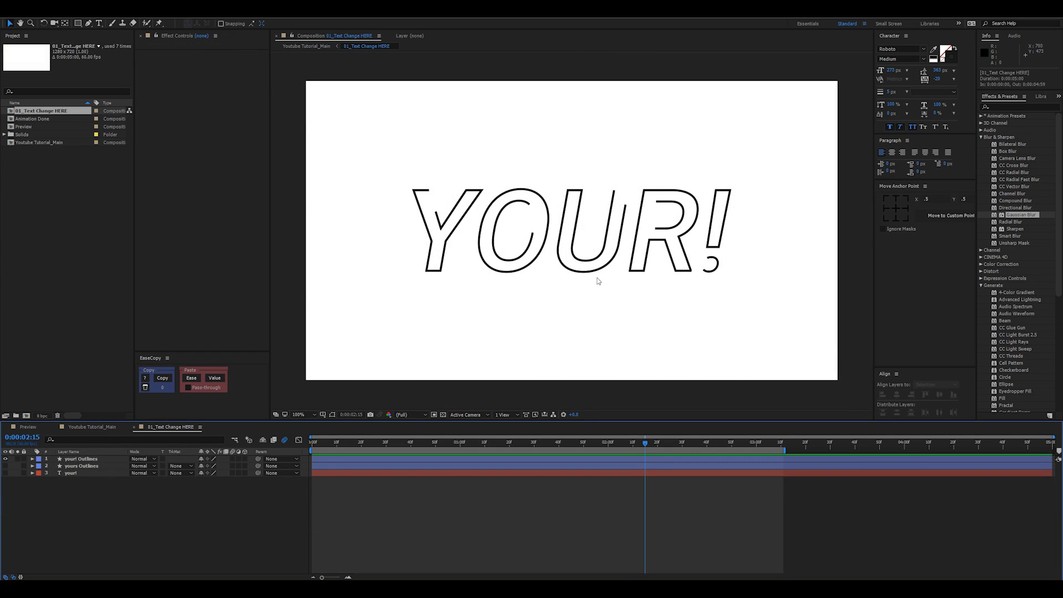
key(period)
key(comma)
click(88, 459)
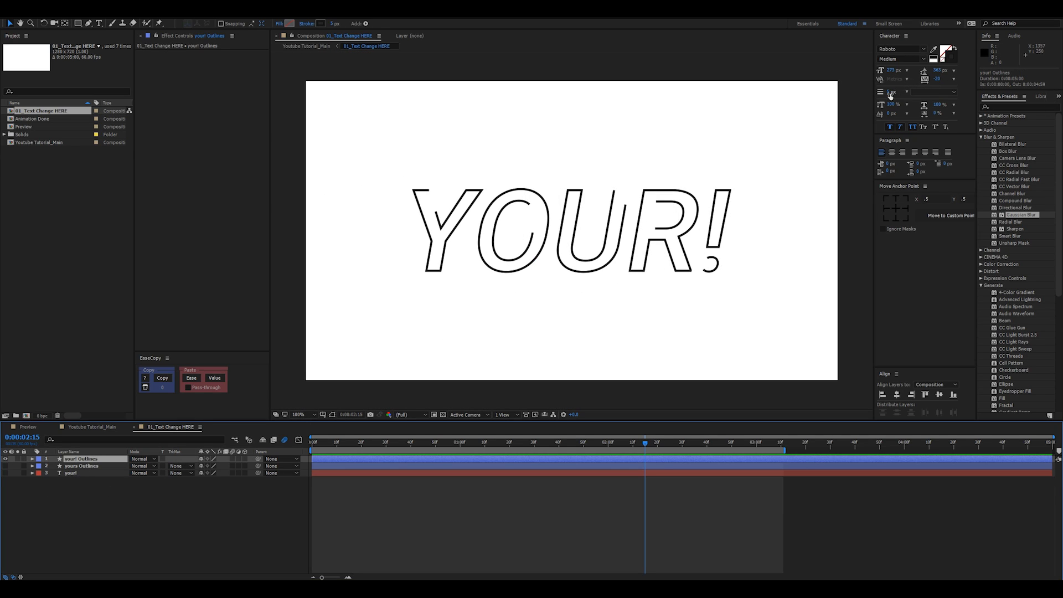
click(890, 93)
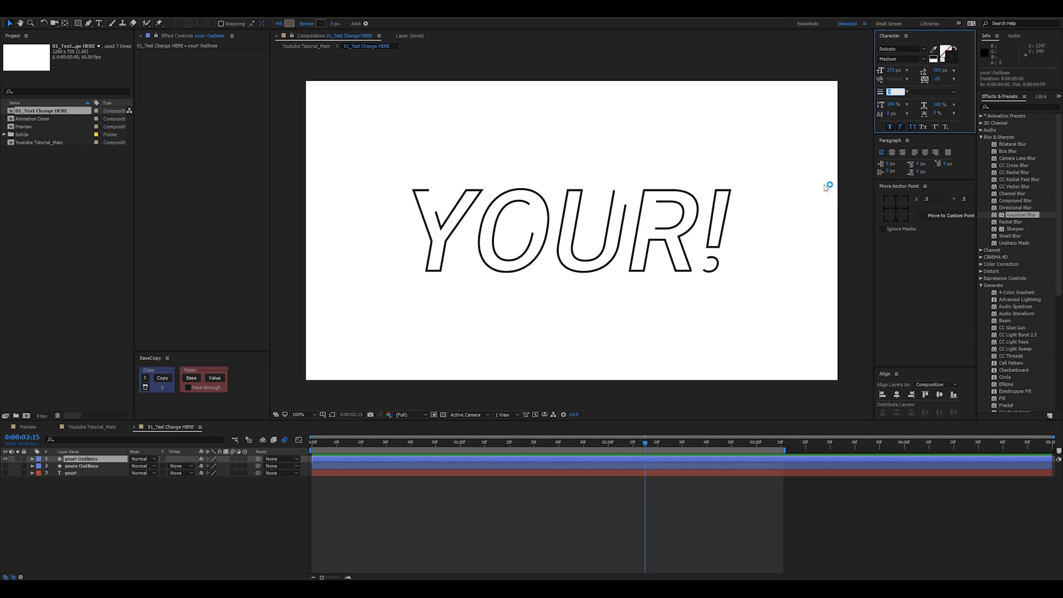
text(3)
click(828, 202)
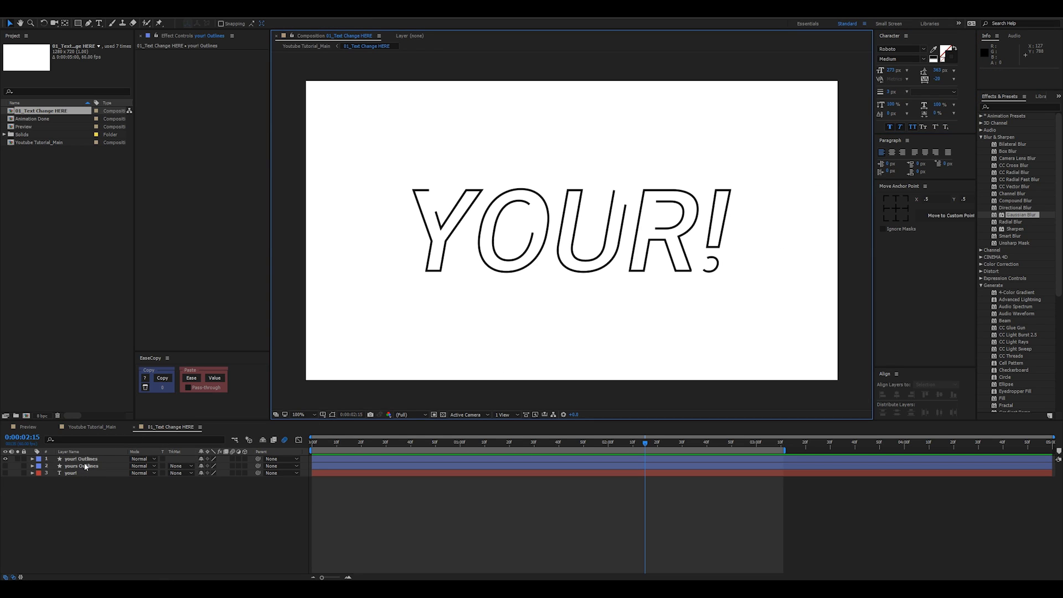
Set the your! Outlines shape stroke width to 2 px and preview the thinner lines in Youtube Tutorial_Main
click(84, 462)
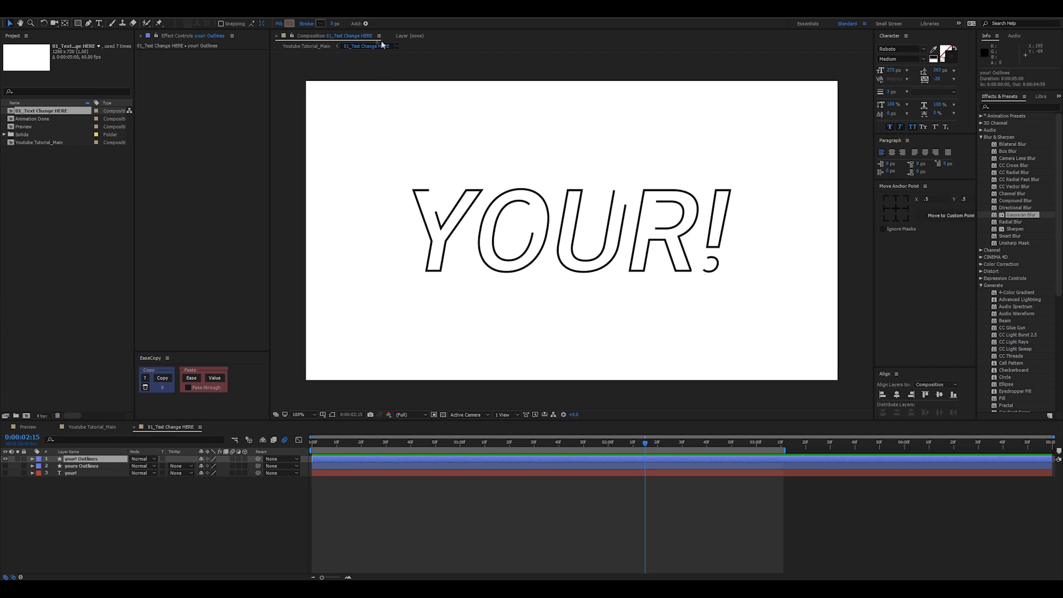
text(3)
key(Return)
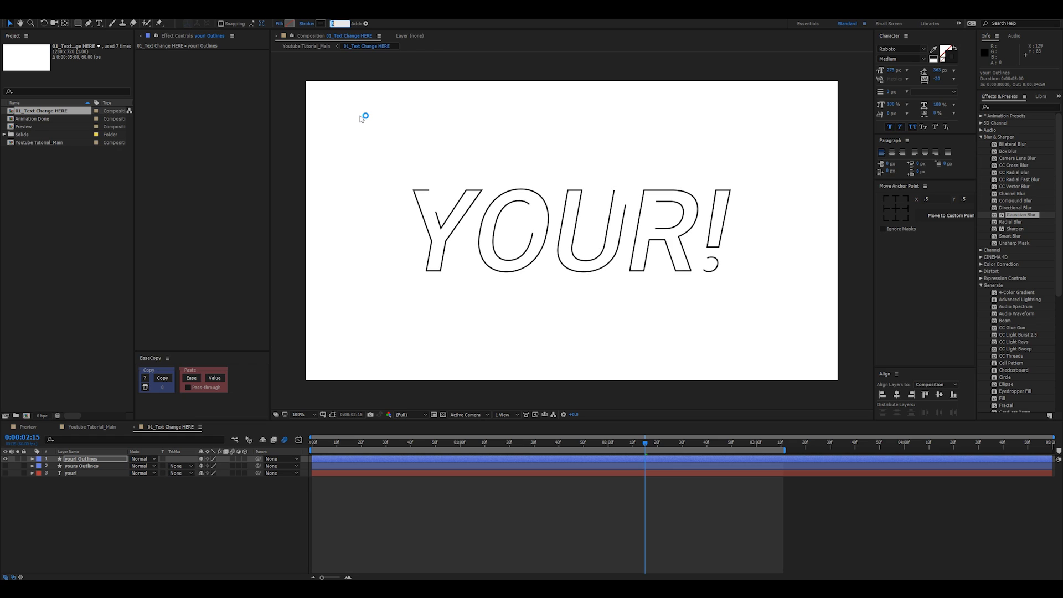
click(360, 117)
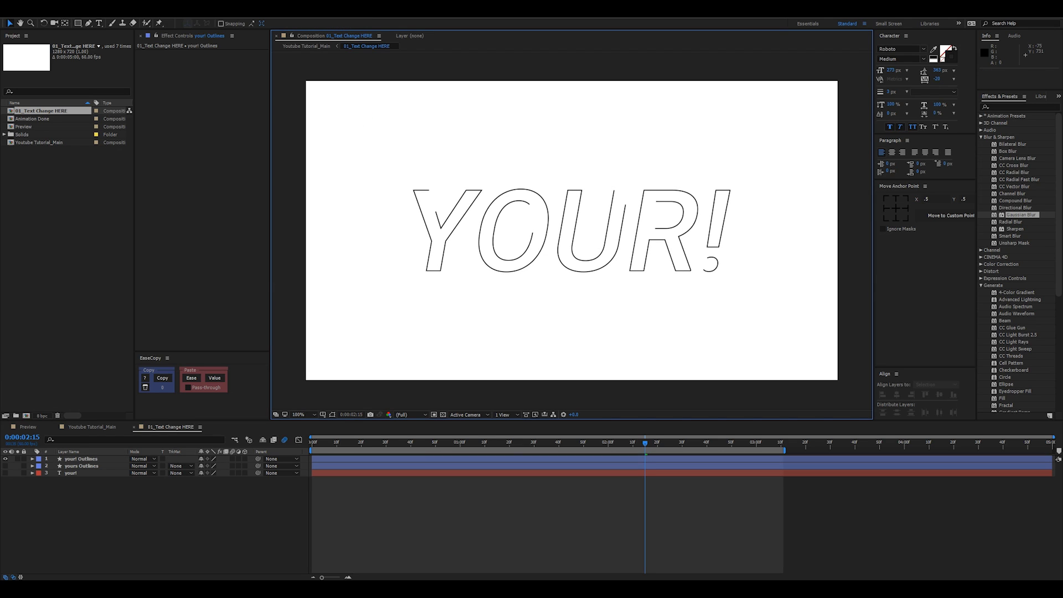
click(98, 430)
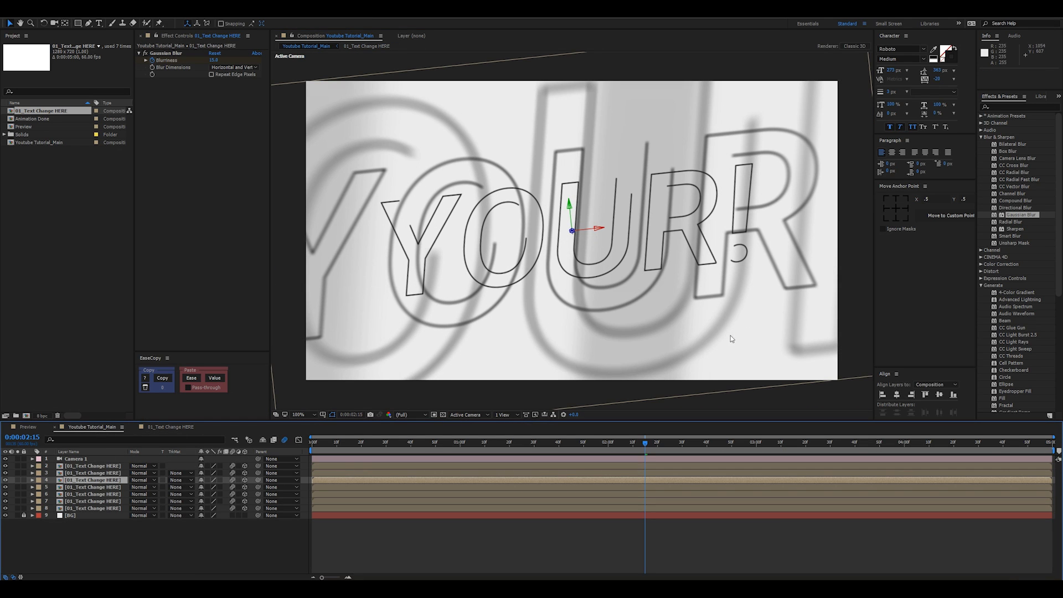
key(space)
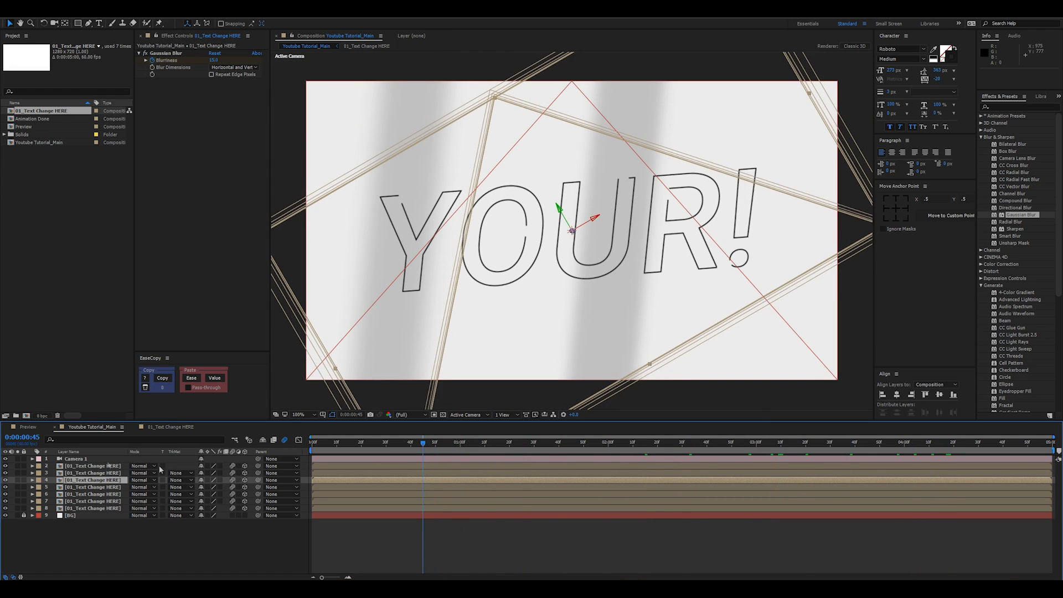
Change the your! Outlines stroke color to red in 01_Text Change HERE and check it at 0:00:01:26 in Youtube Tutorial_Main
click(167, 430)
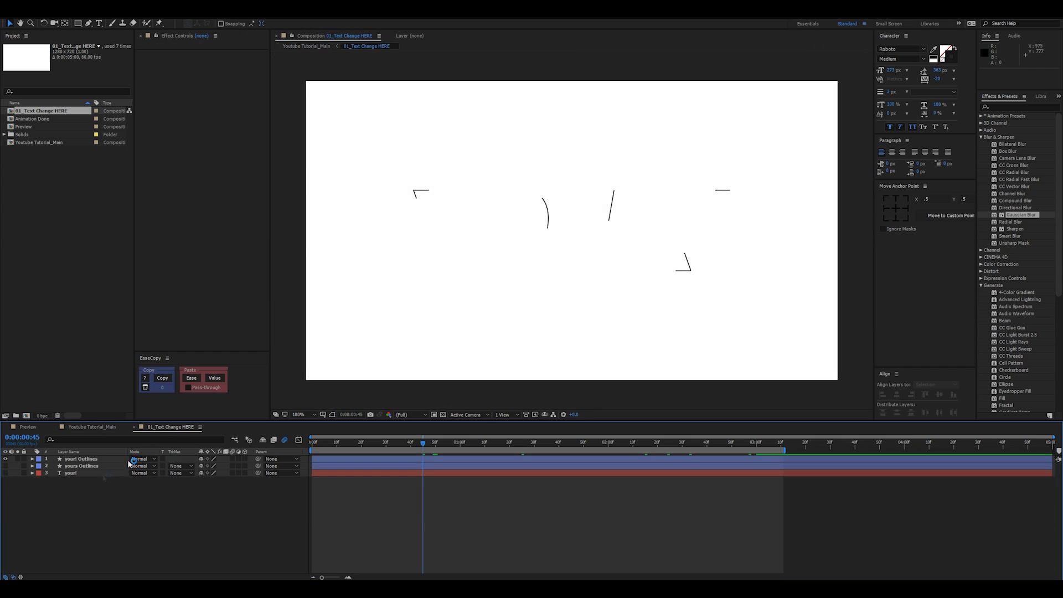
drag(425, 443, 731, 443)
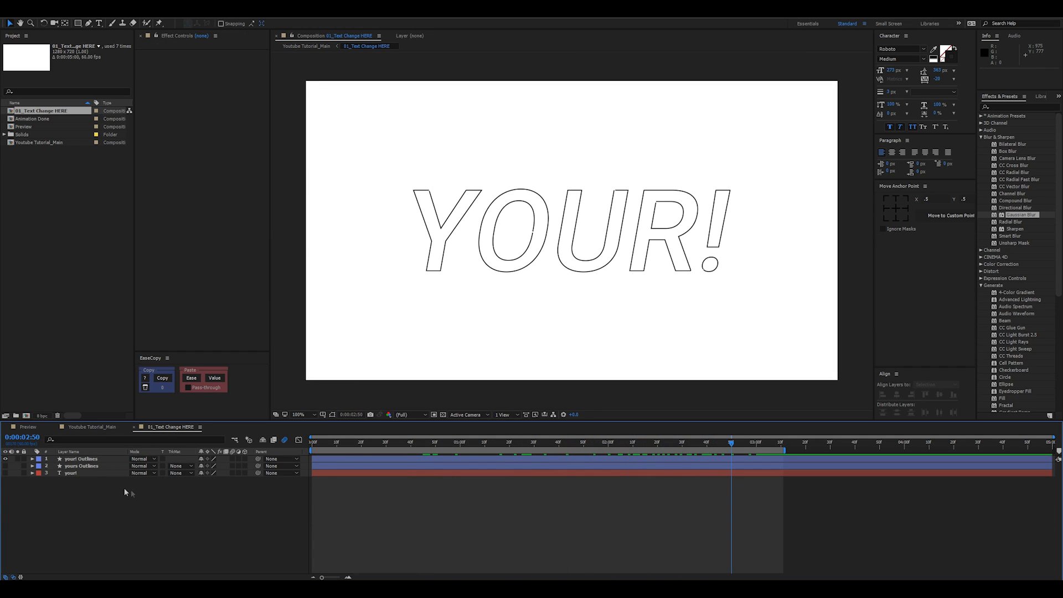
click(79, 460)
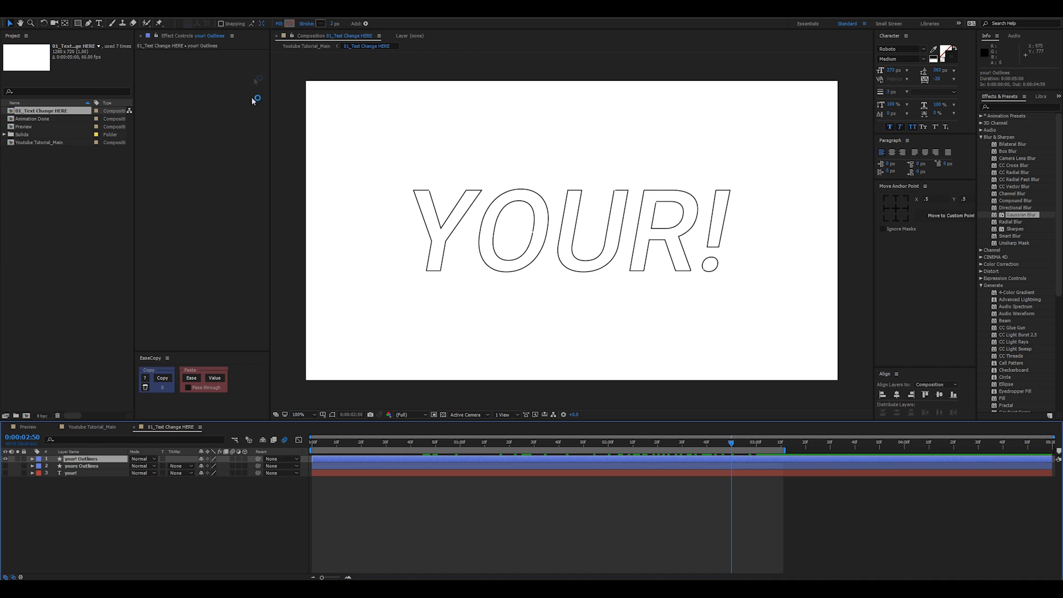
click(320, 24)
drag(357, 308, 379, 277)
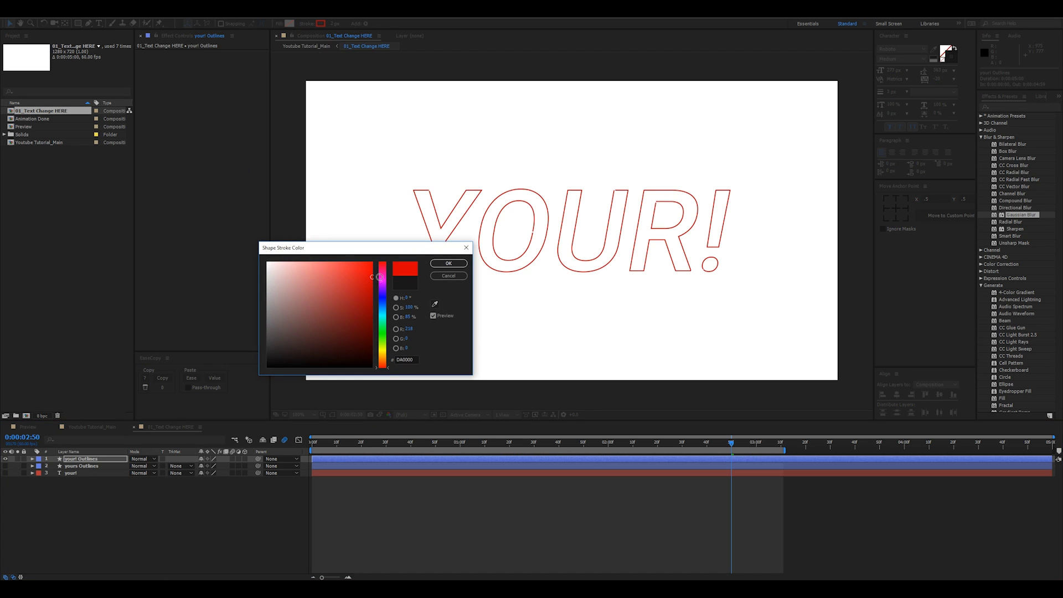
click(449, 263)
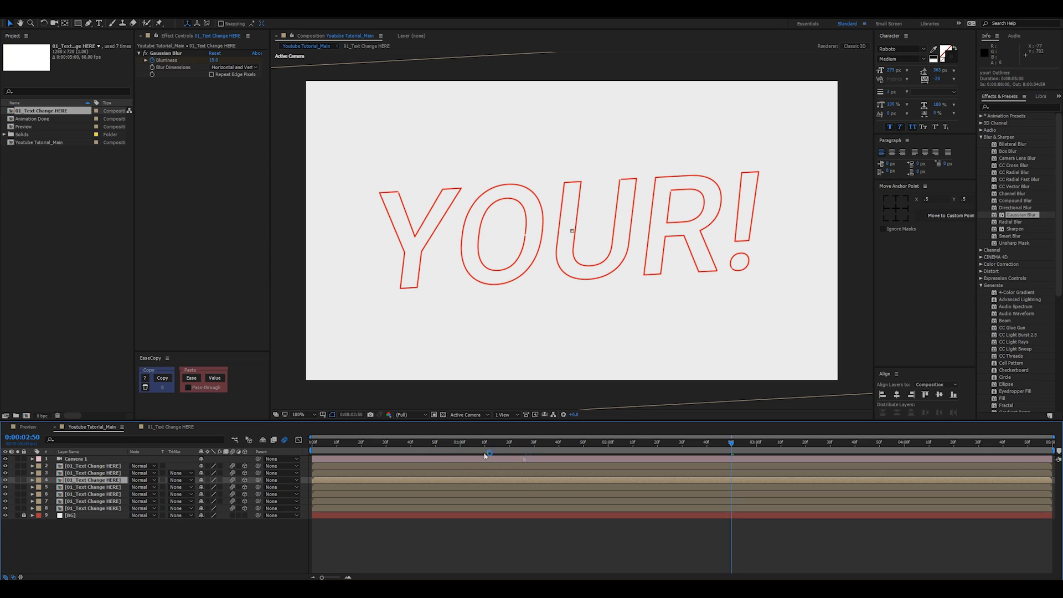
drag(440, 445, 526, 444)
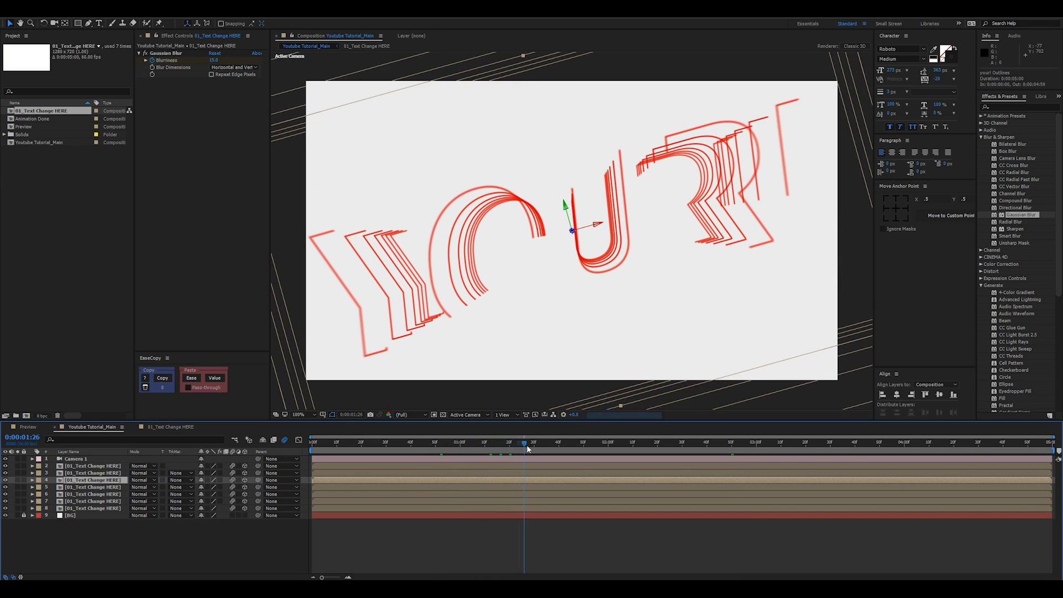